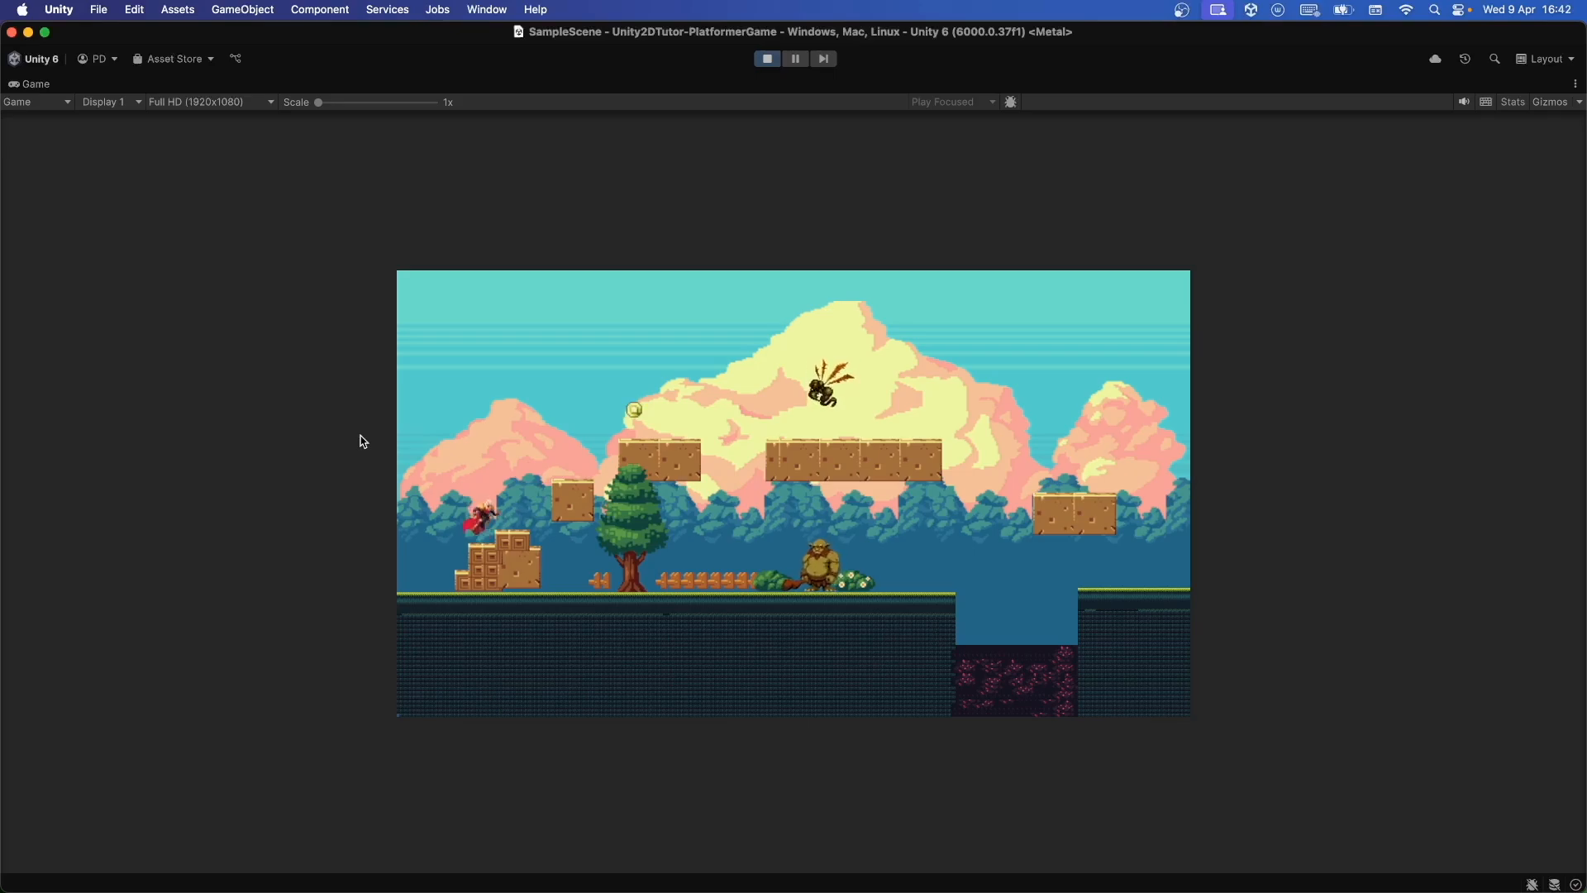
Step: Play-test the finished level by moving and jumping the player across the platforms and down towards the ogre
key("Left")
key("space")
key("Right")
key("Left")
key("space")
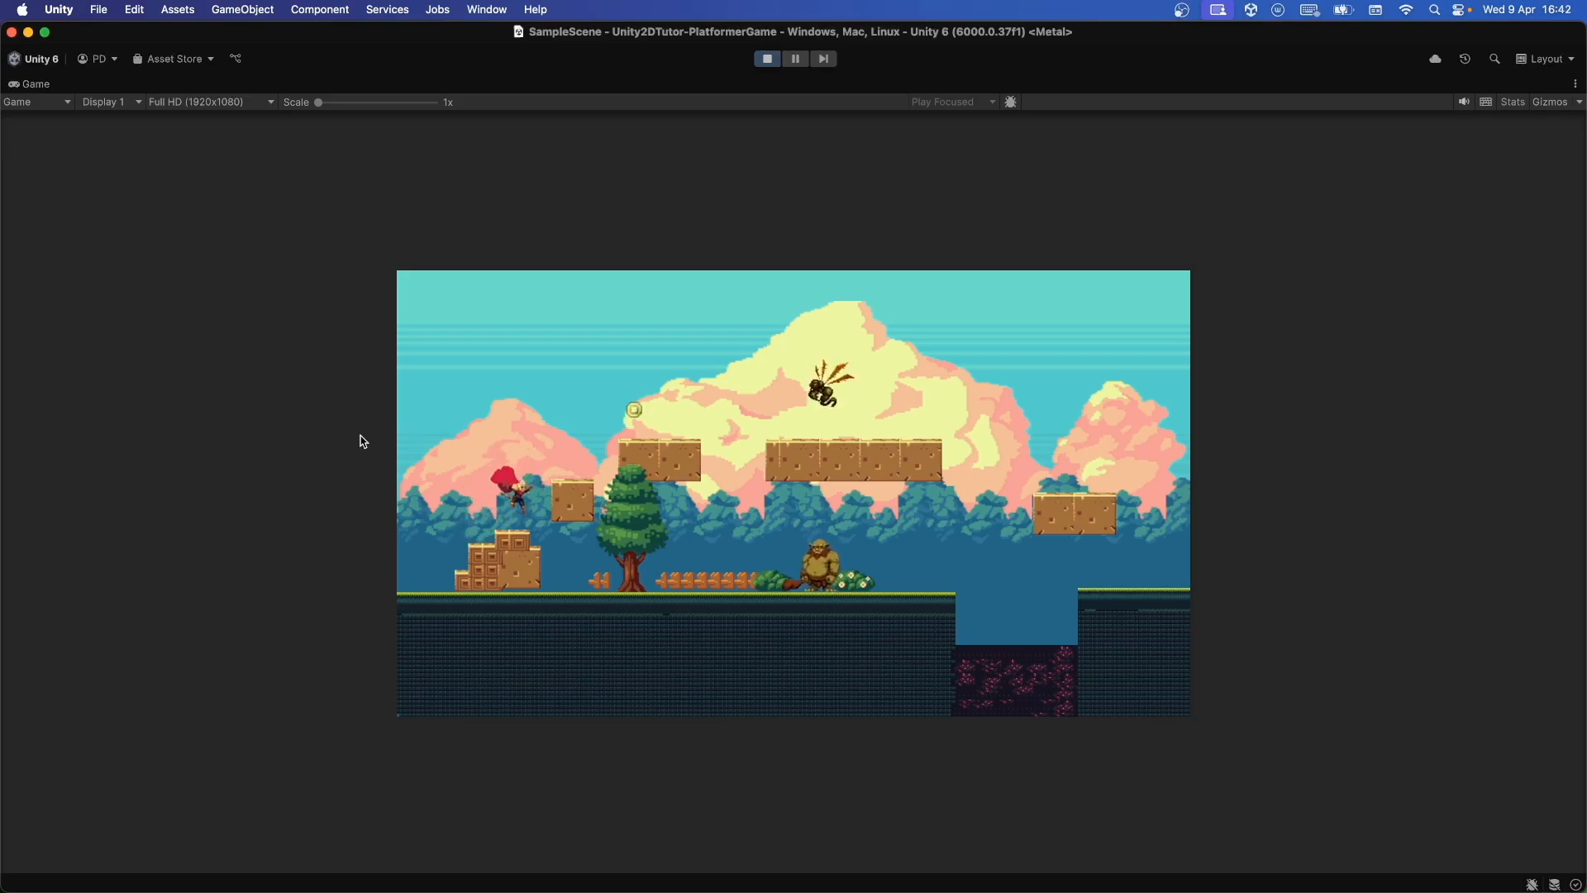
key("space")
key("Right")
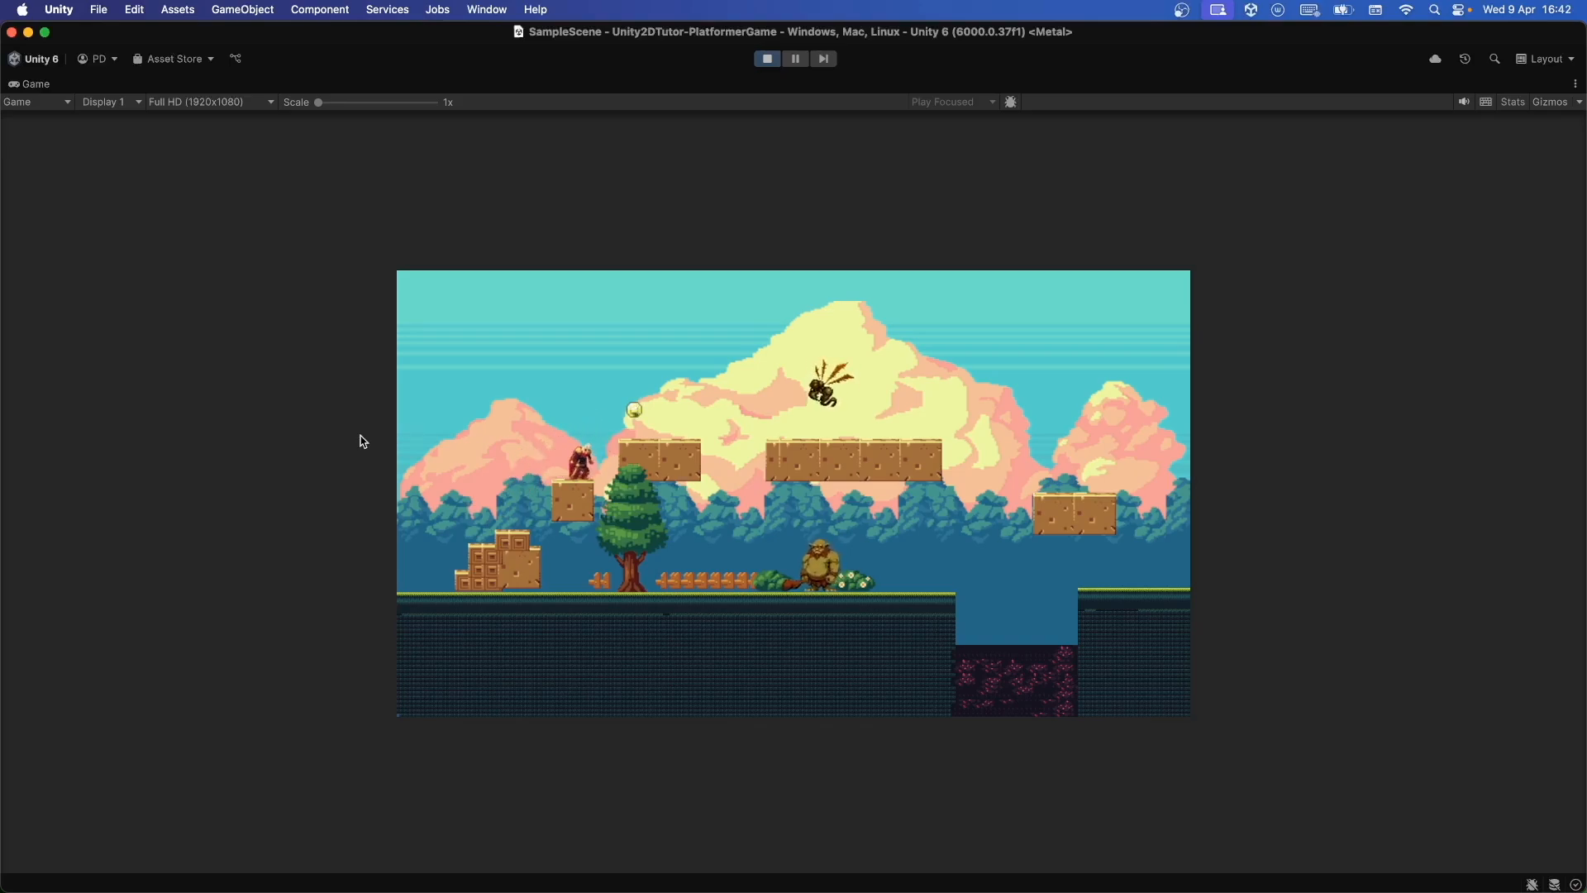
key("space")
key("Right")
key("space")
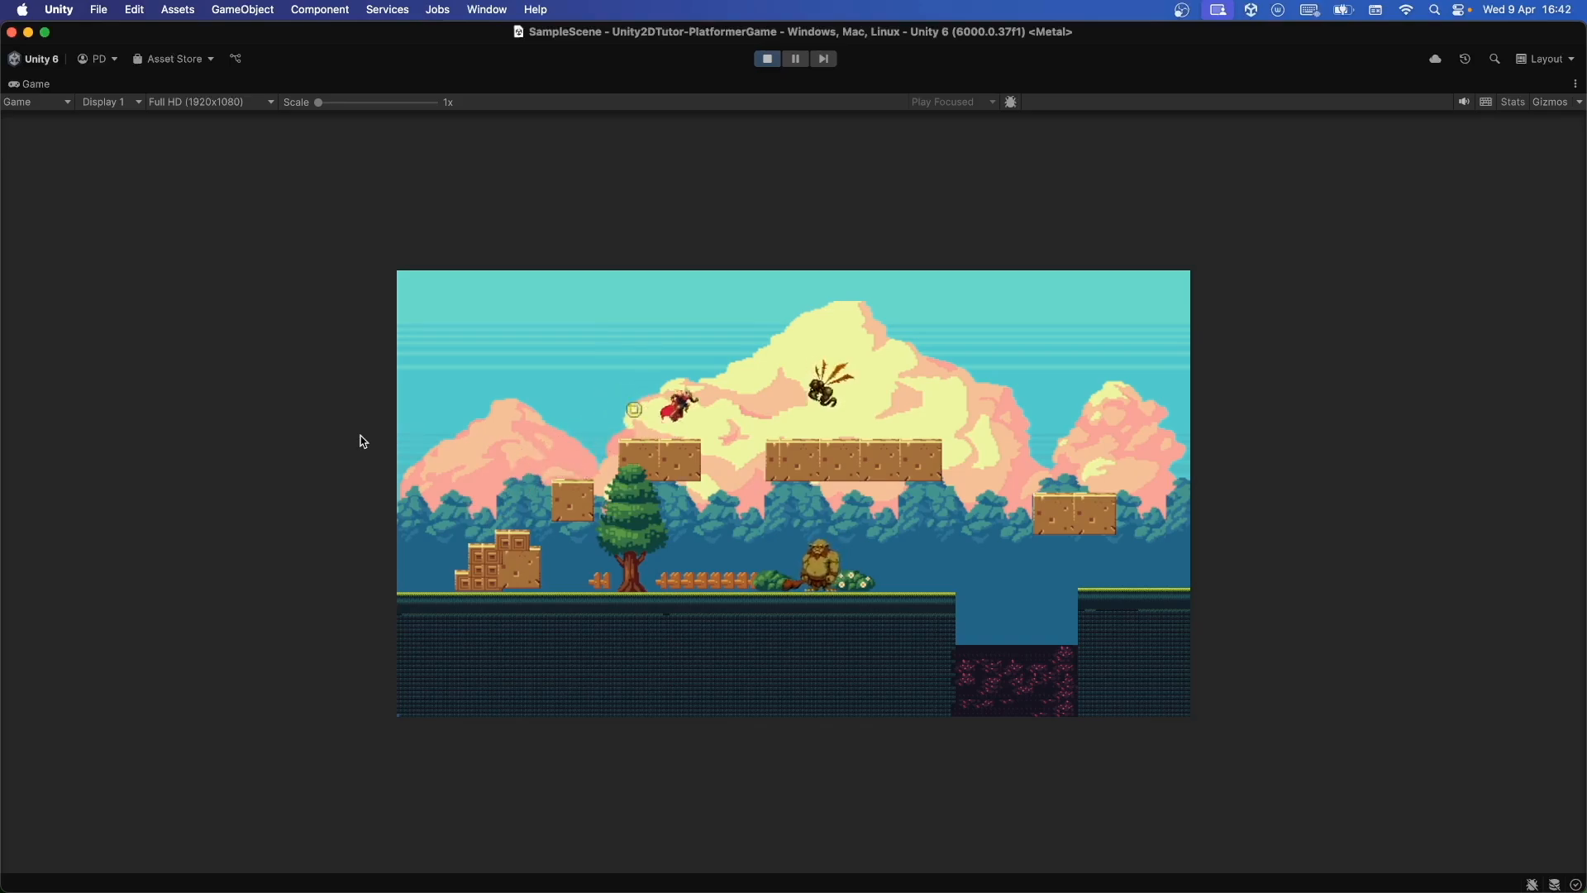
key("Left")
key("Right")
key("Left")
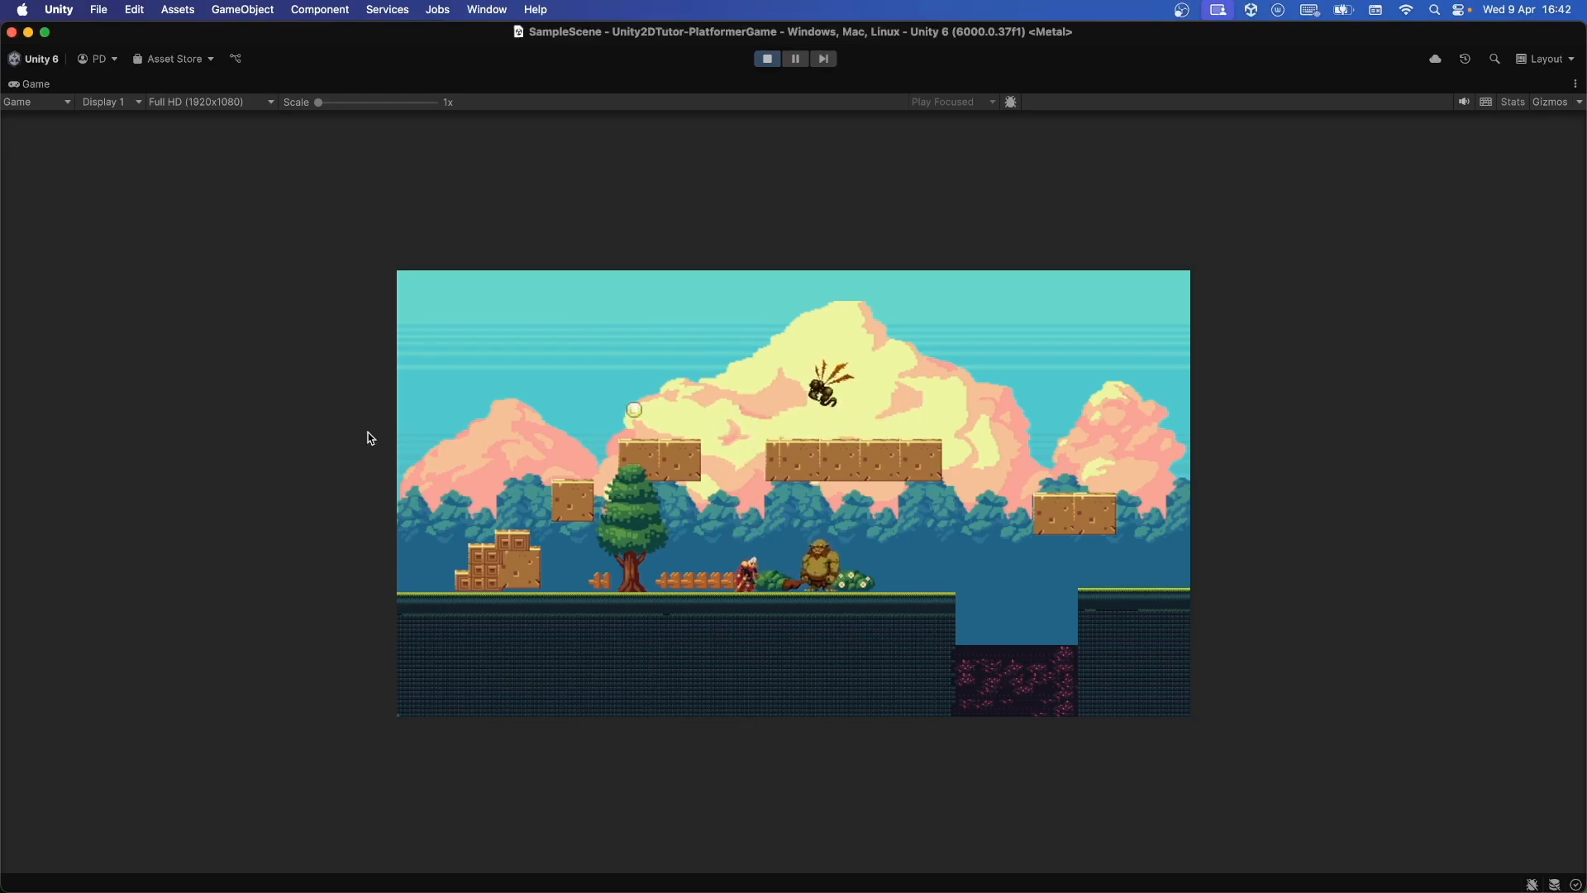
key("Left")
key("Right")
key("space")
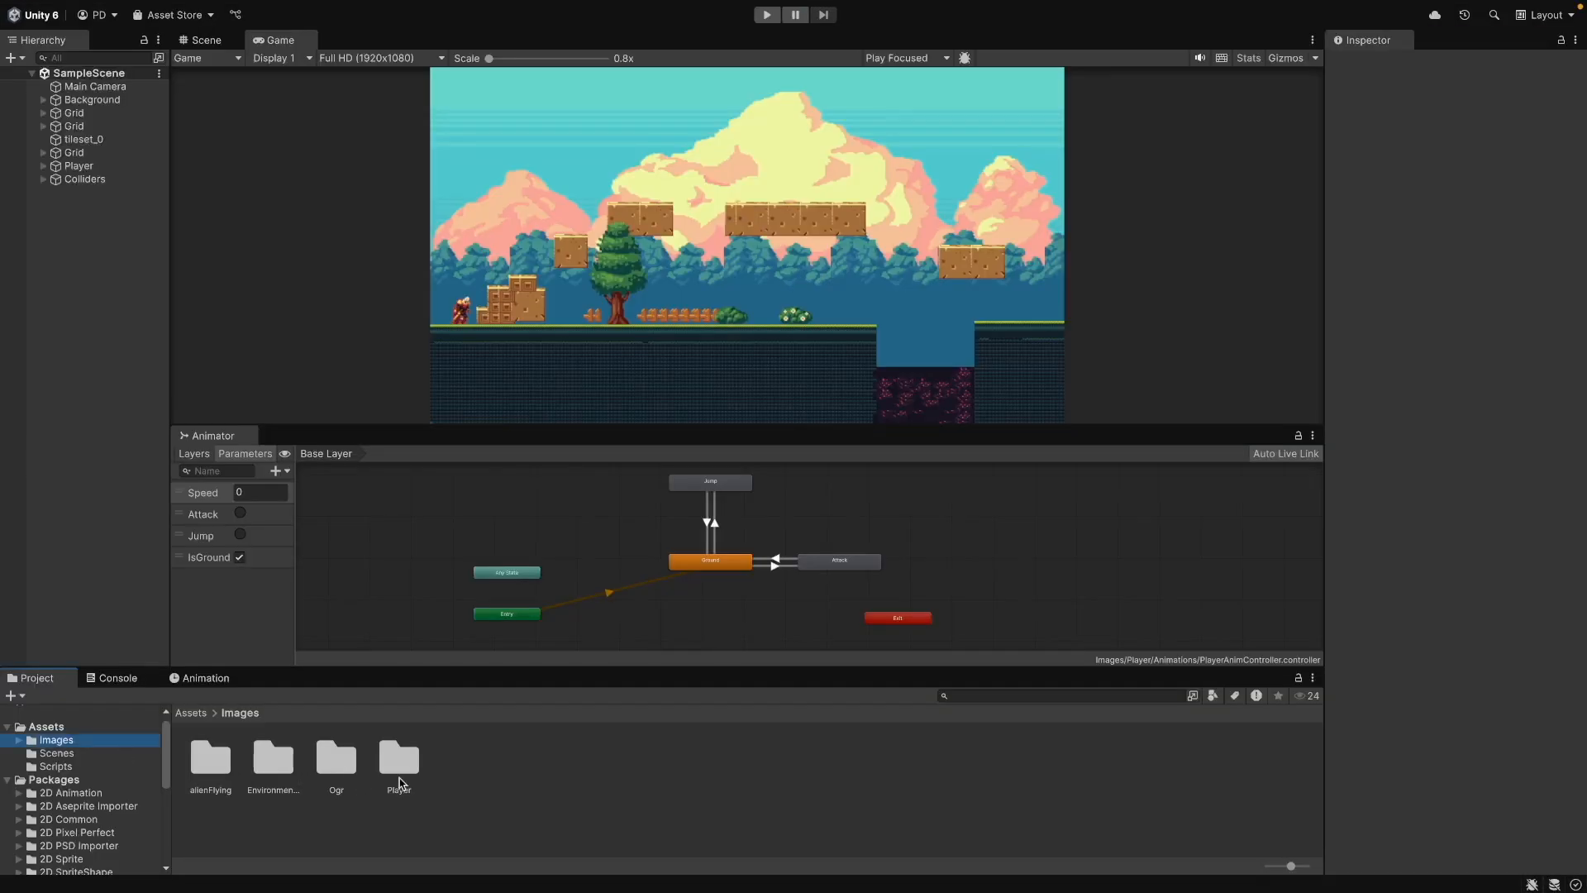
Step: Create a folder named Coins inside Assets/Images and open it
right_click(542, 792)
mouse_move(727, 401)
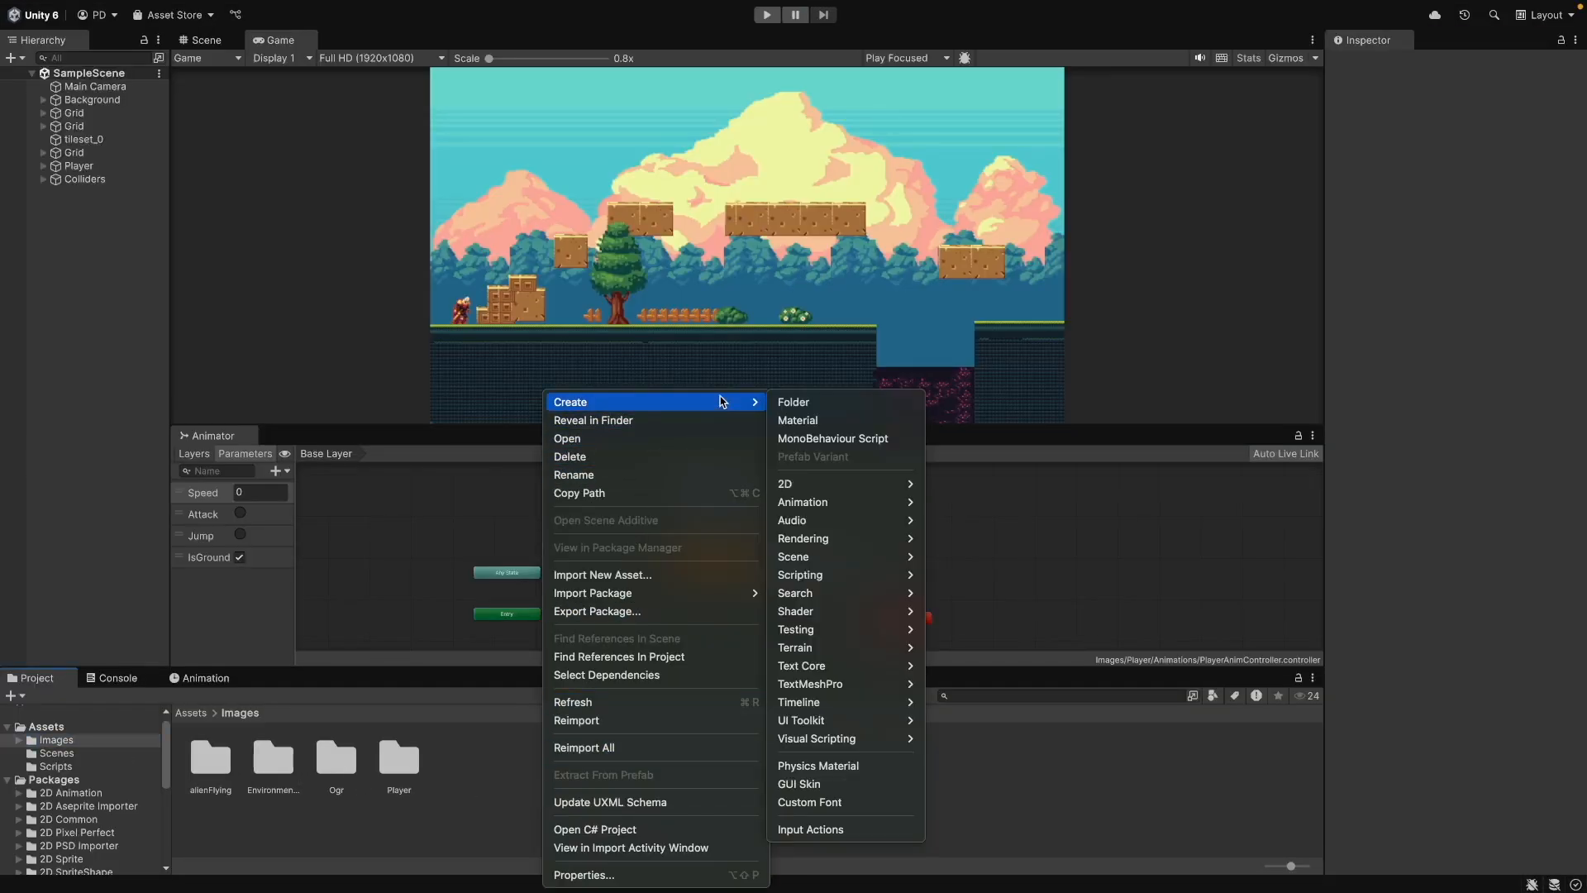
left_click(827, 402)
type("Coins")
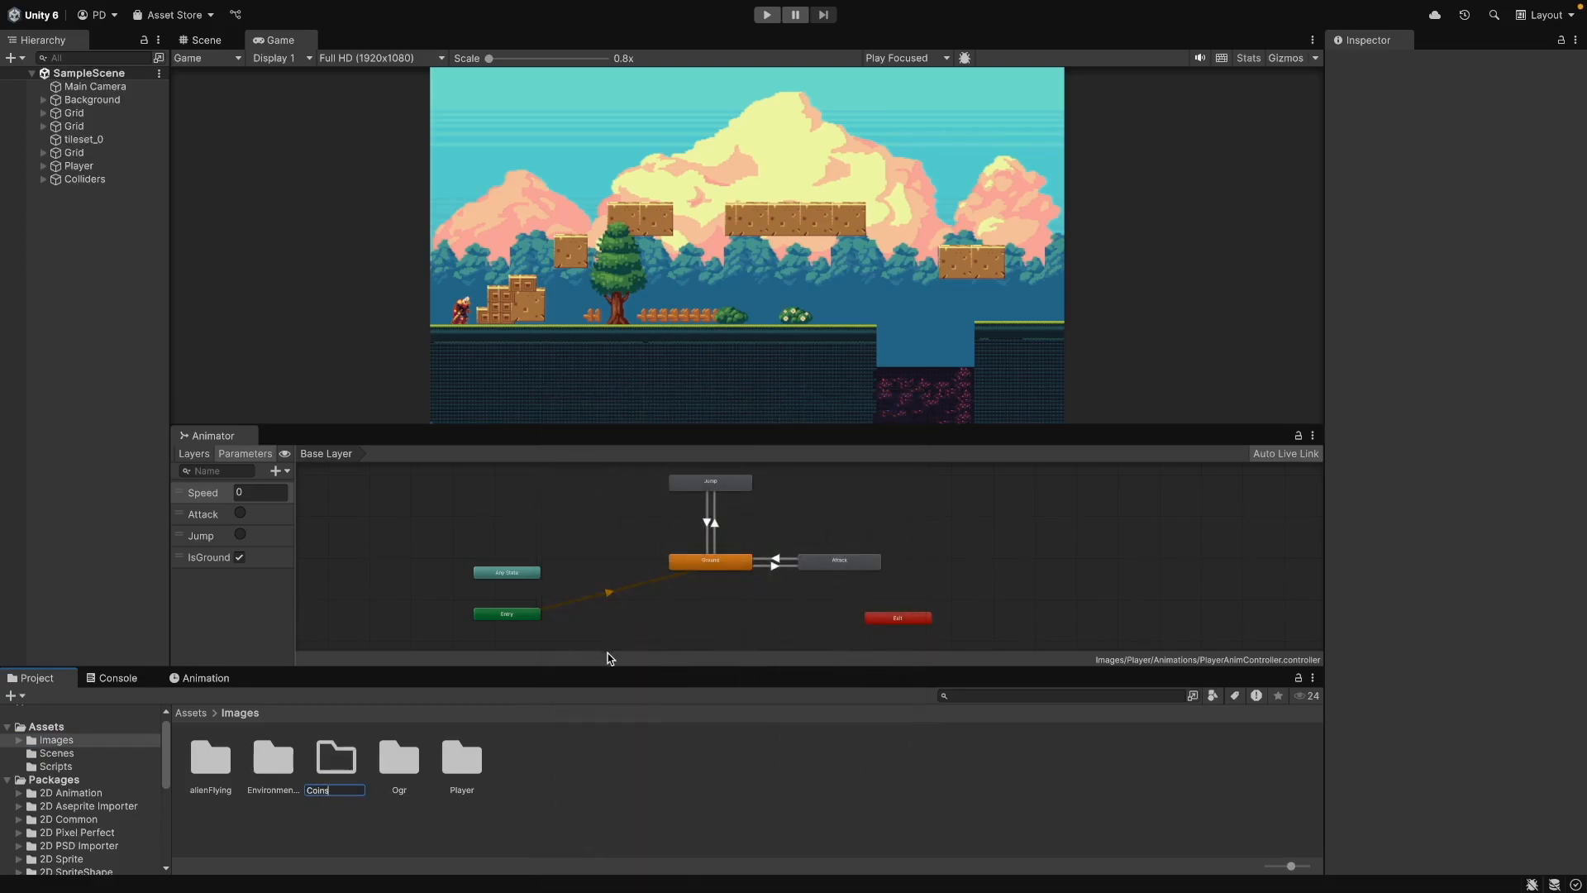
key("Return")
double_click(285, 756)
left_click(430, 763)
Step: Switch to Finder and import gems-spritesheet.png from the spritesheets folder into the Unity project's Coins folder
mouse_move(101, 3)
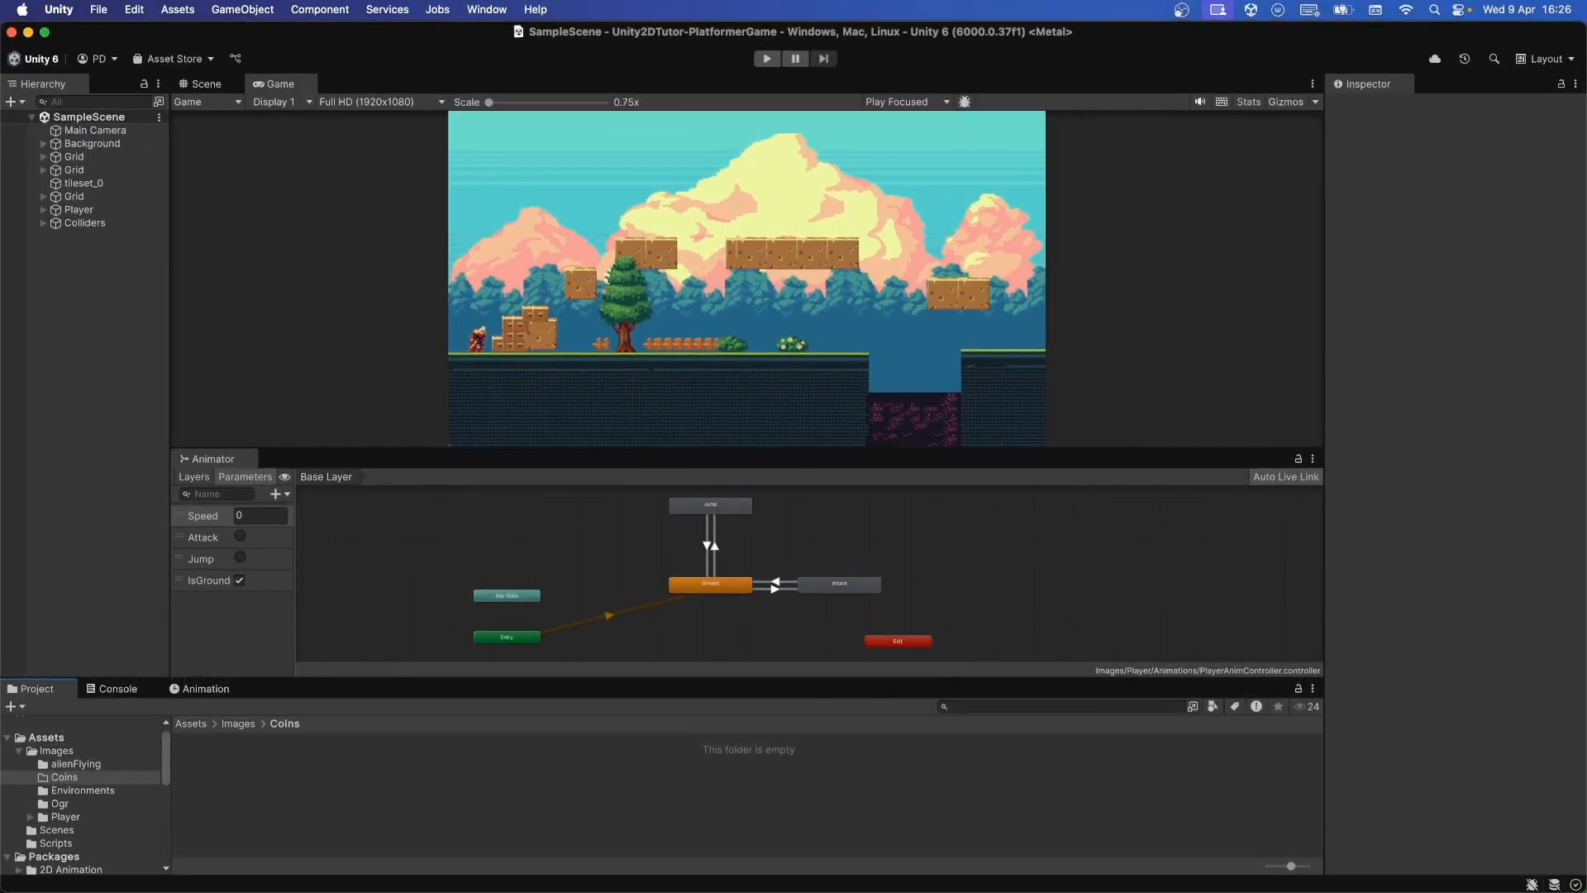
key("super+Tab")
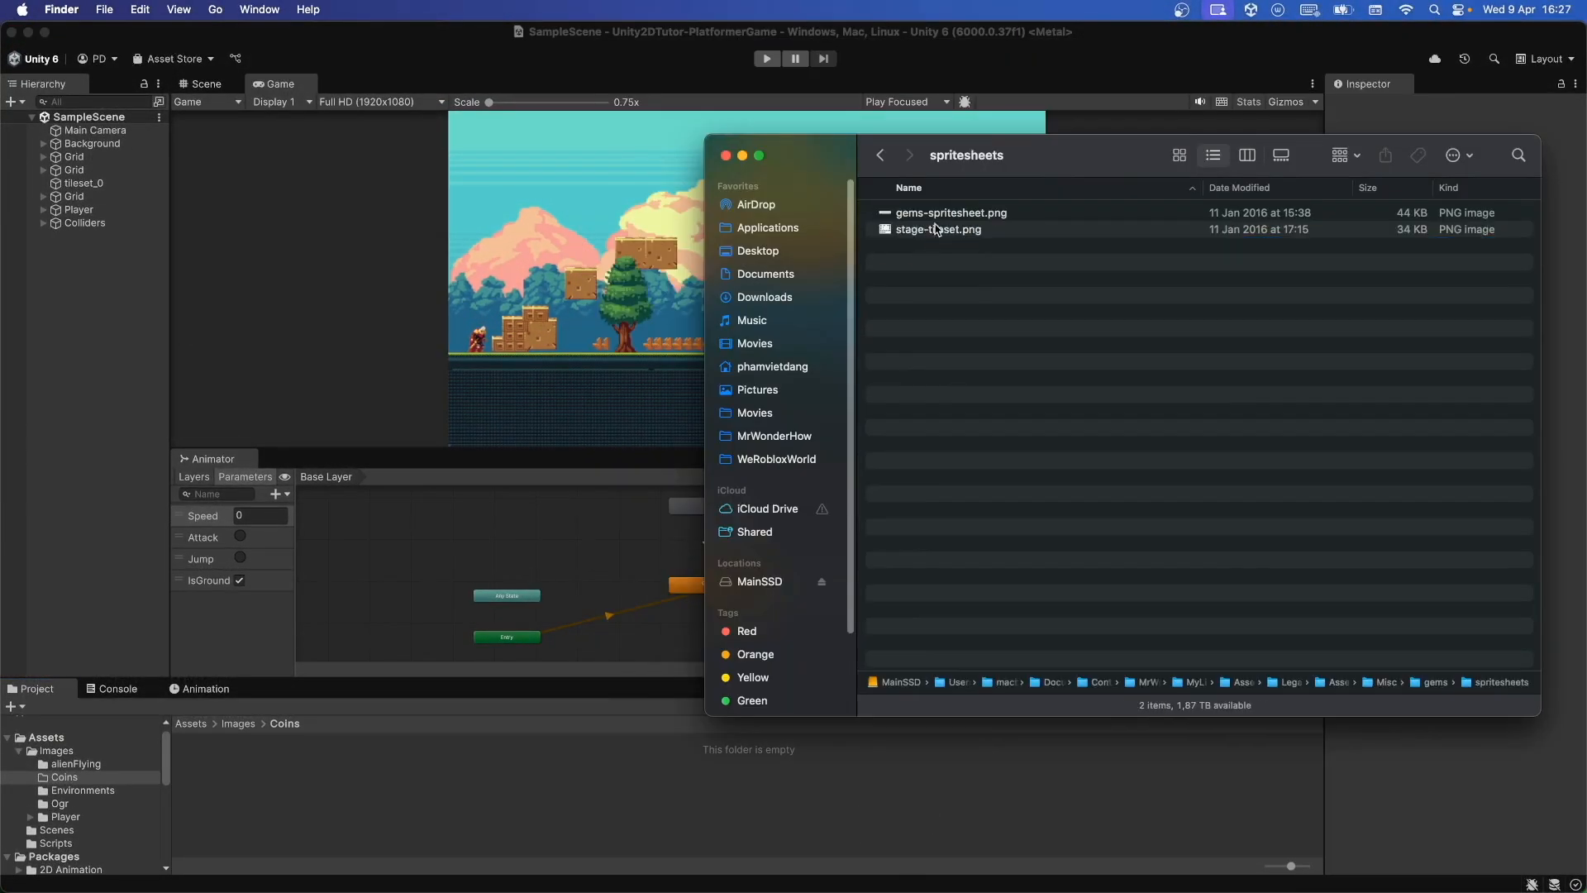
left_click(957, 212)
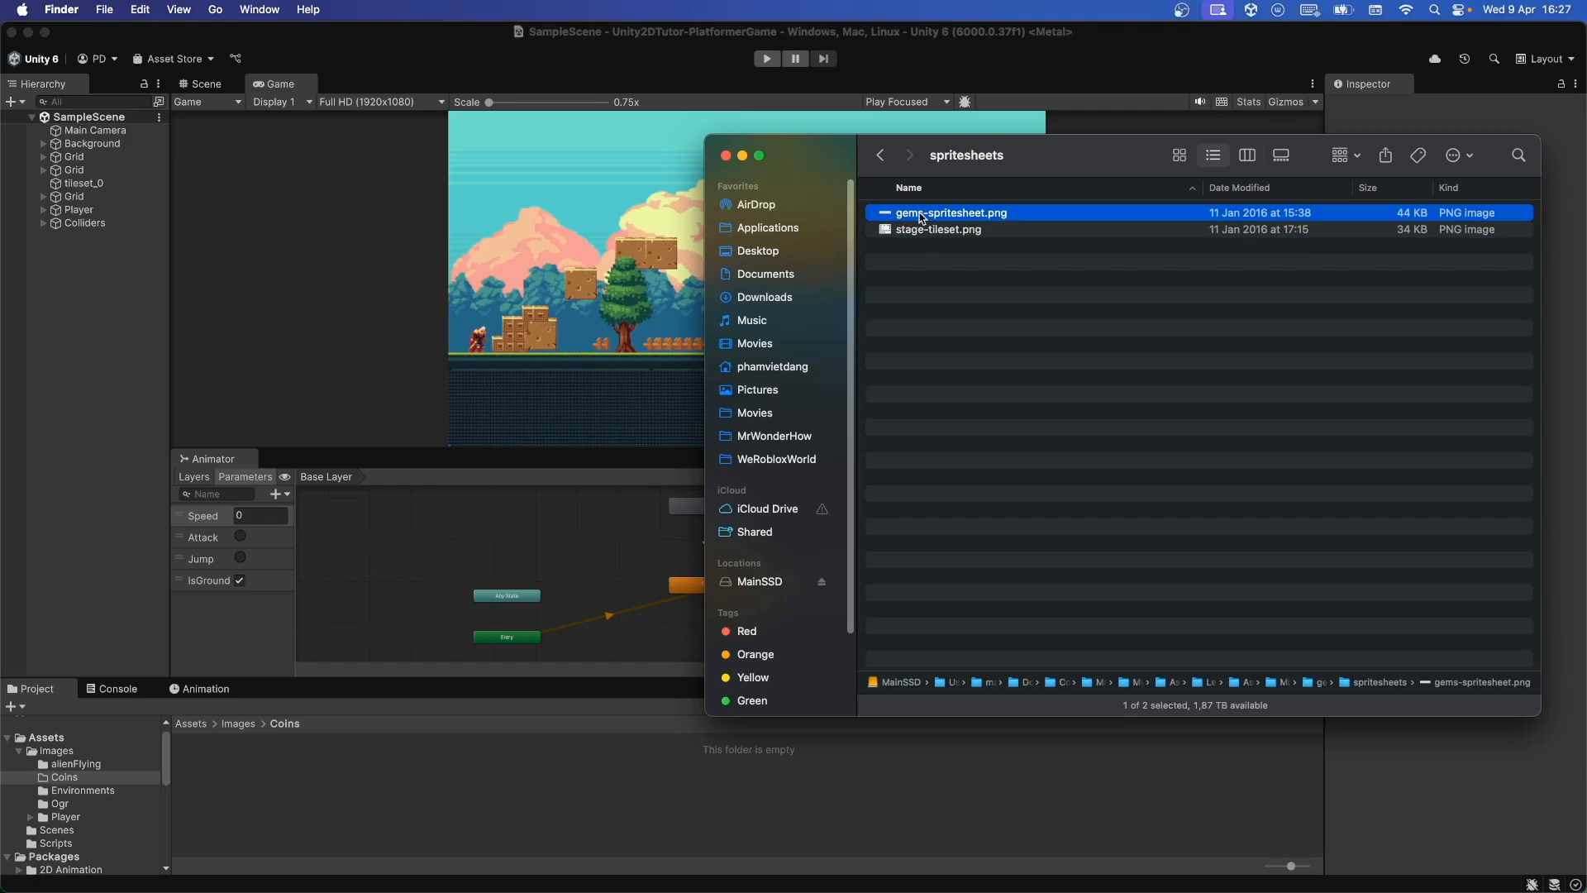
left_click_drag(911, 223, 456, 807)
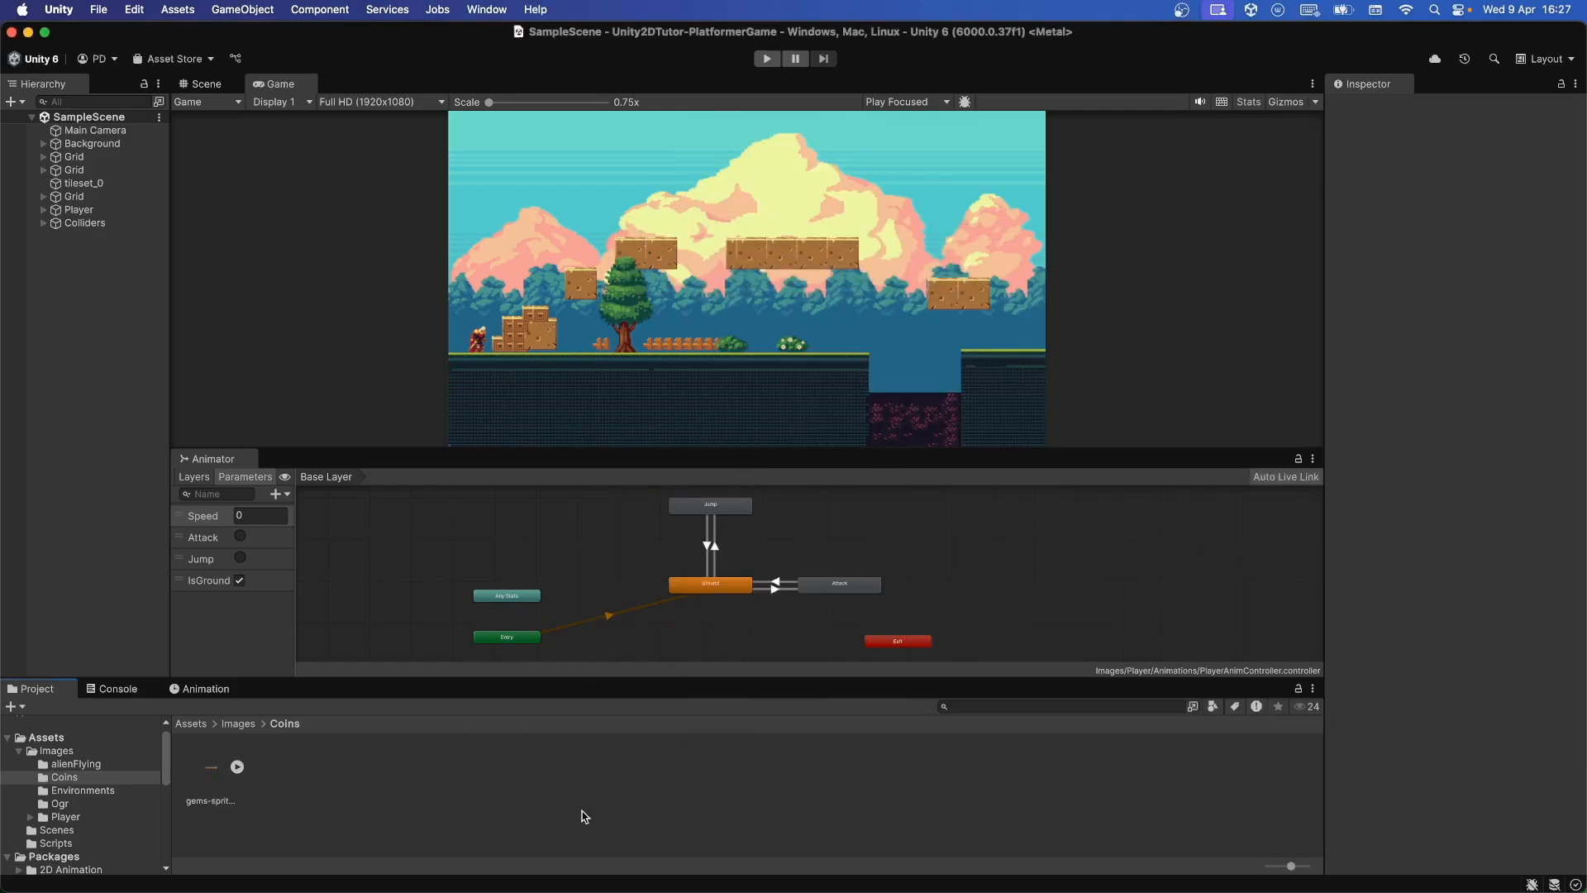
Step: Look through the gem sprites, open gems-spritesheet in the Sprite Editor, and apply its sprite slicing
left_click(238, 766)
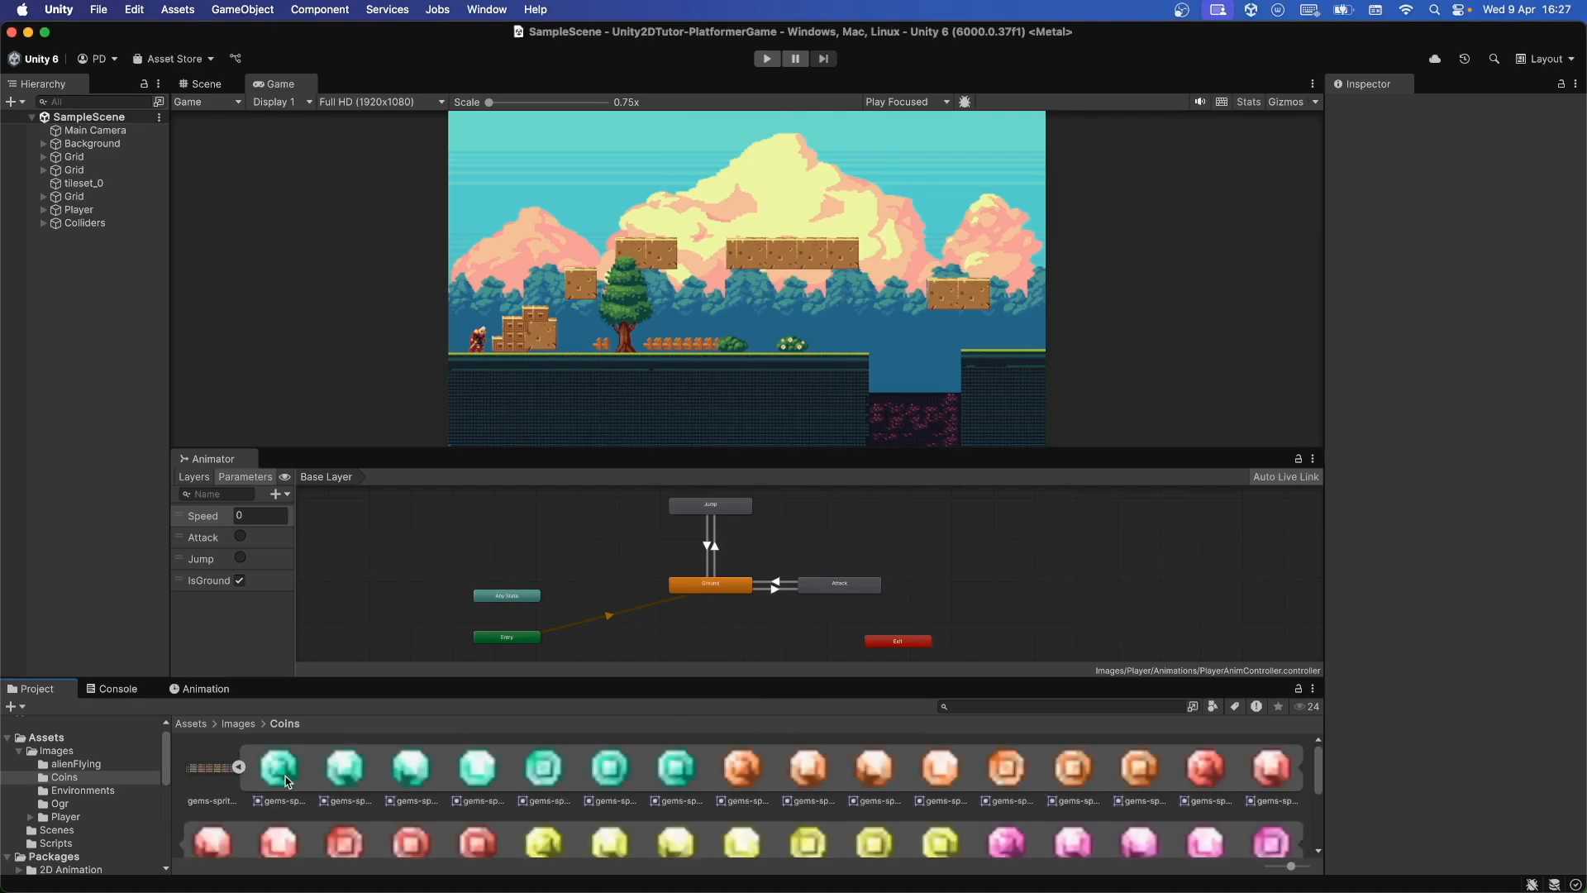
scroll(423, 806, "down", 1)
scroll(423, 806, "up", 2)
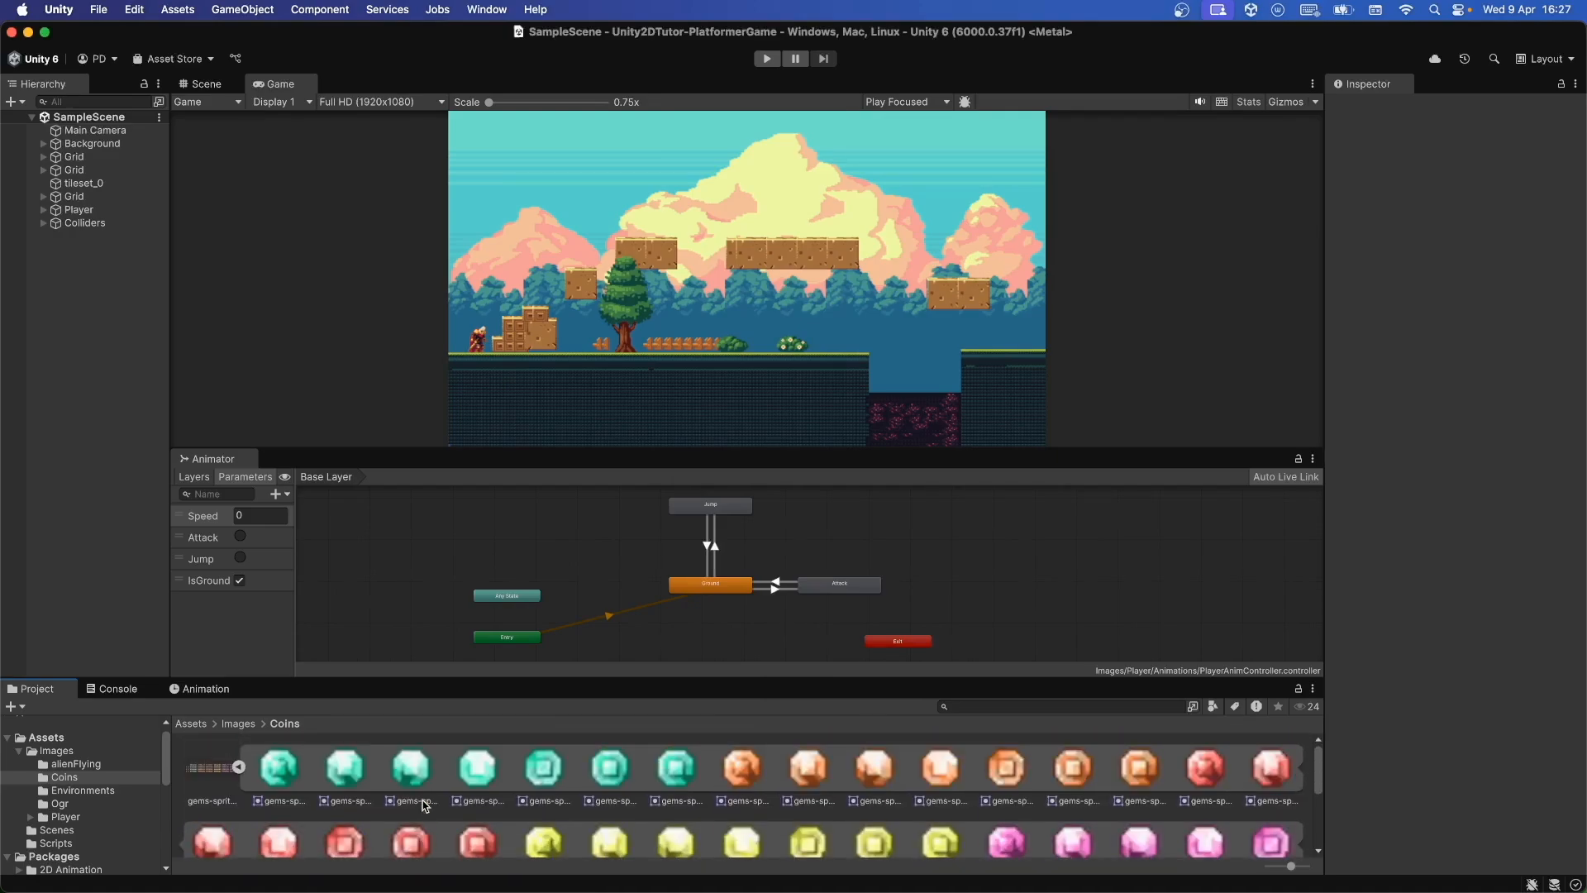
left_click(239, 767)
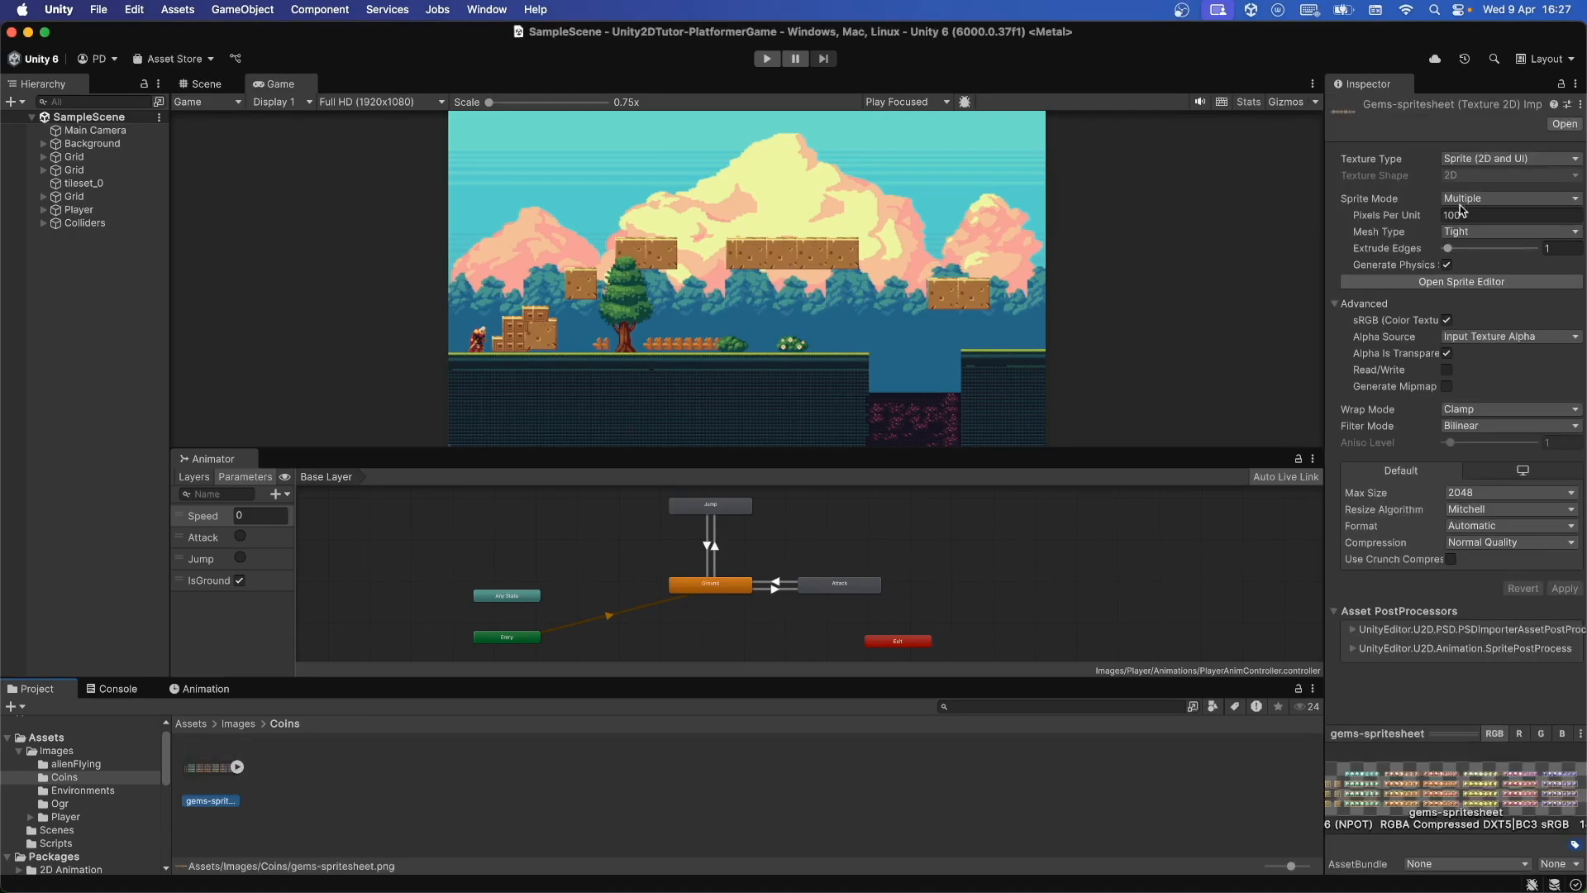
left_click(1440, 281)
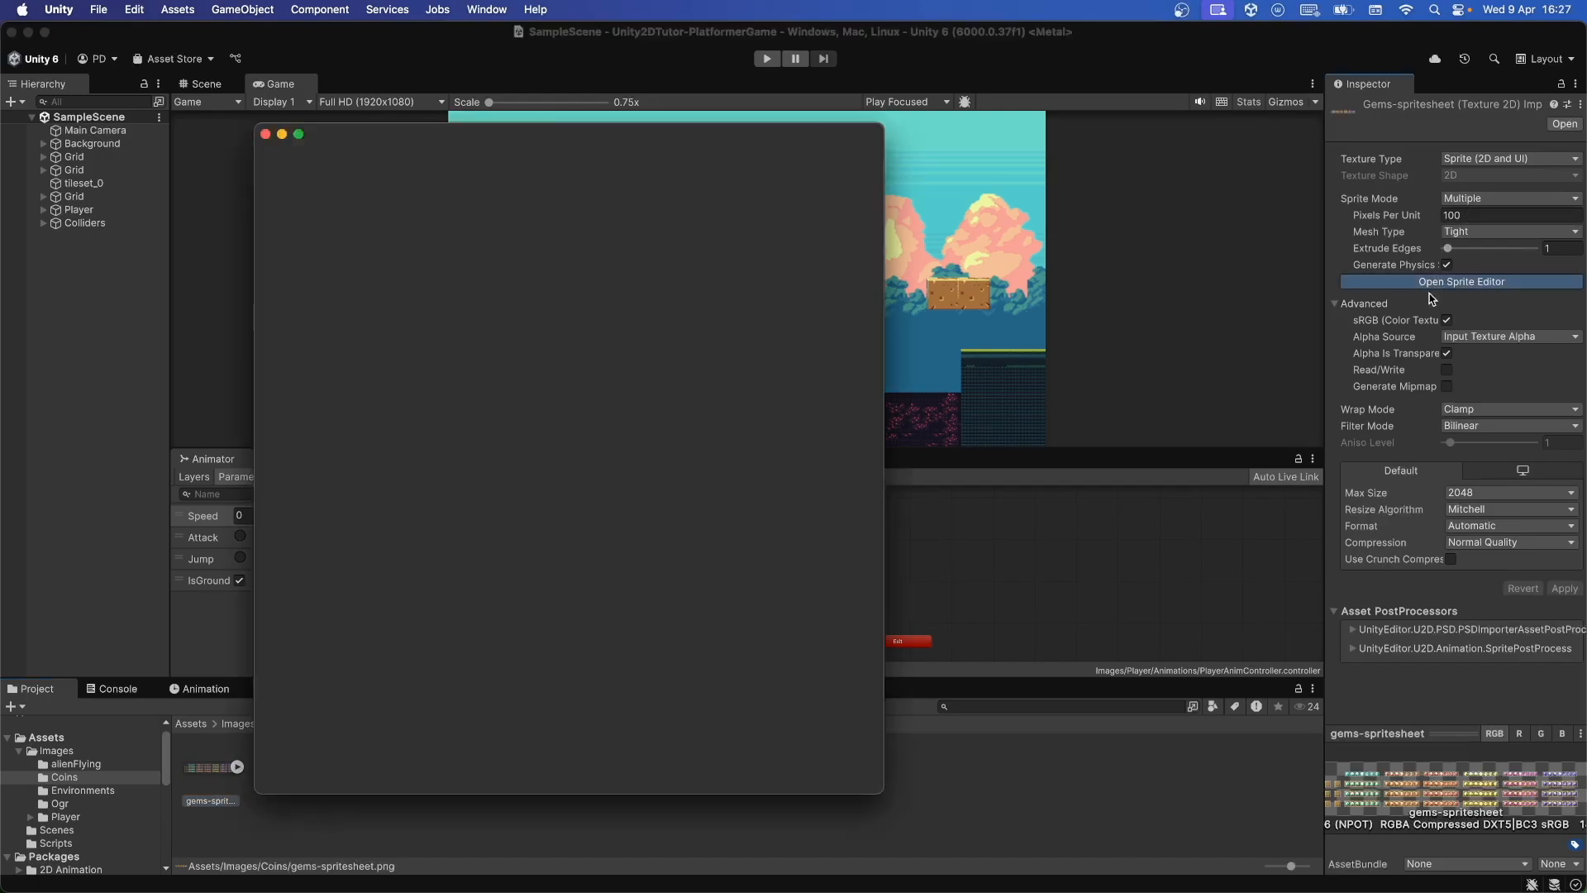
left_click(734, 181)
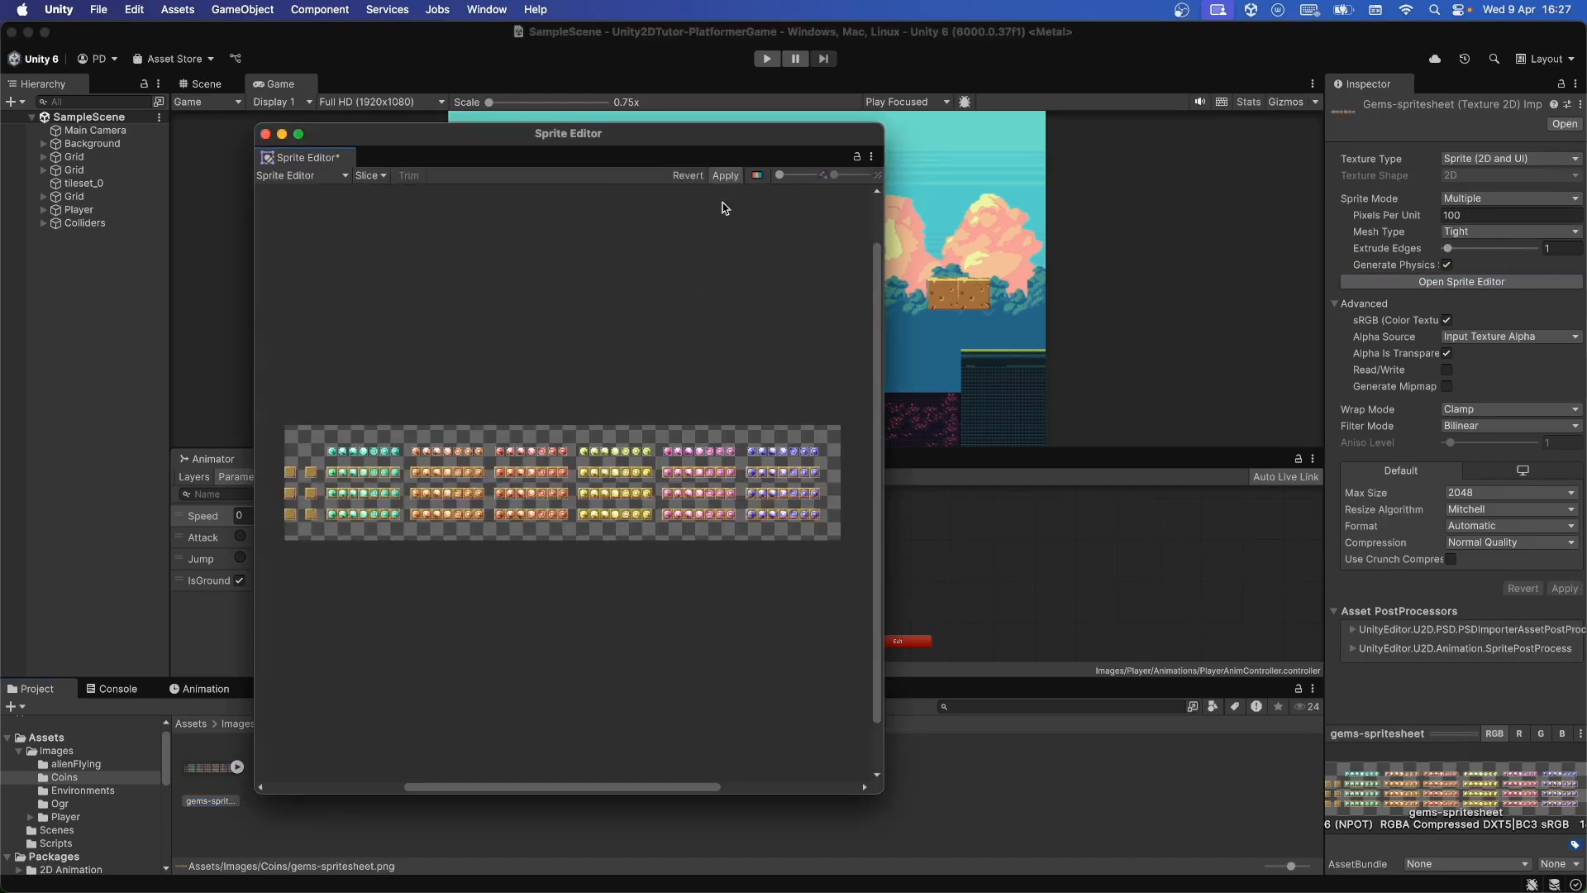
left_click(265, 134)
Step: Create an animated scene object from the seven yellow gem sprites, save its animation as CoinsIdle, and move that state clear of Any State
left_click(254, 774)
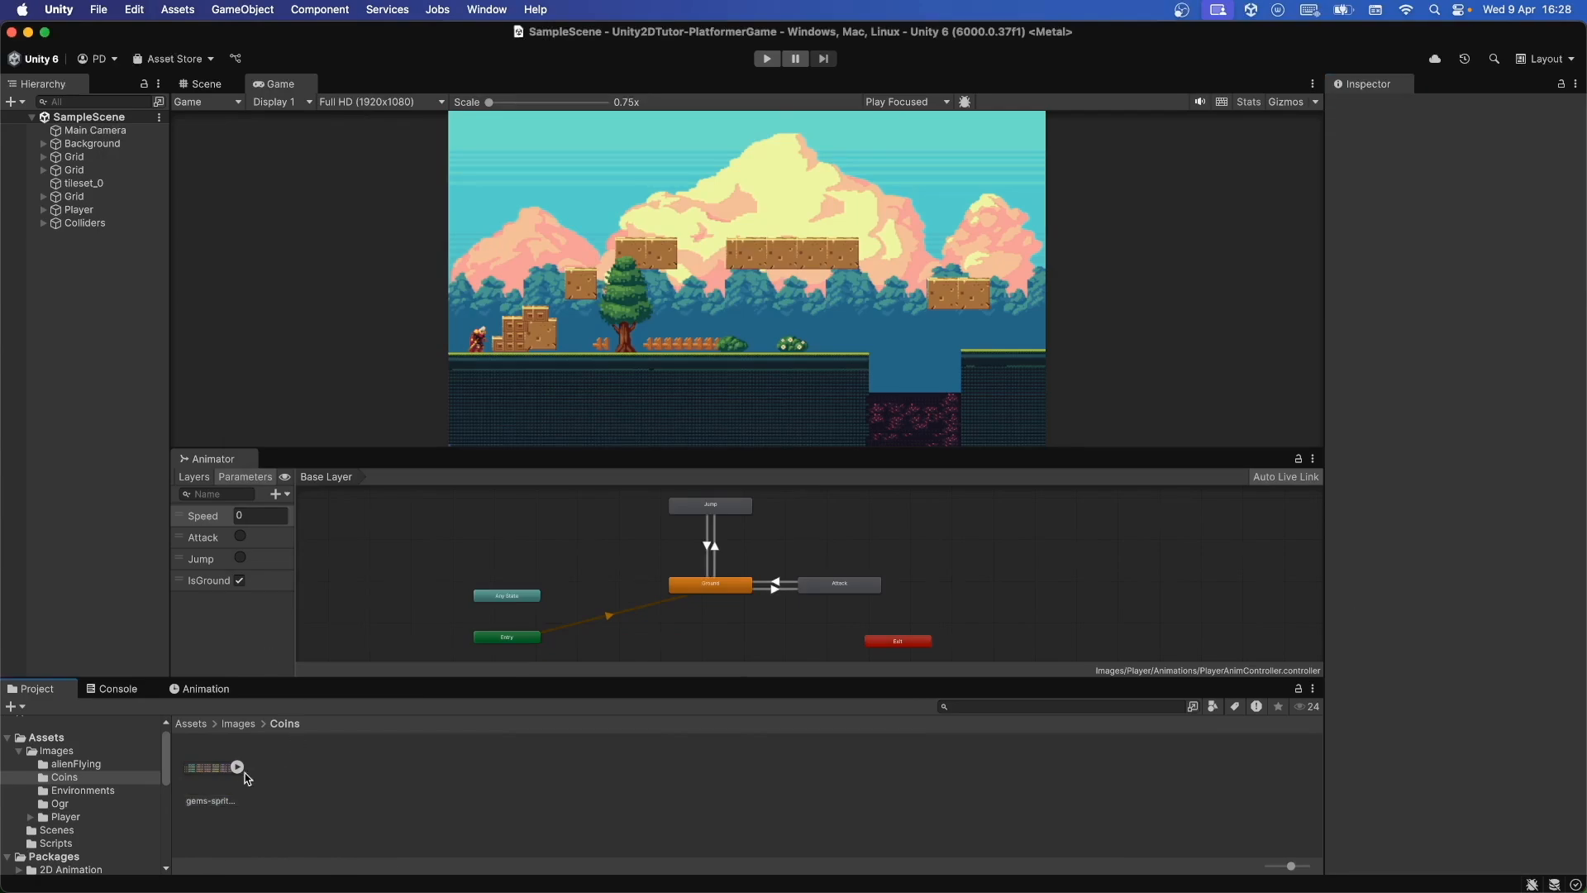
left_click(237, 769)
scroll(463, 784, "down", 3)
left_click(543, 787)
left_click(938, 788, "shift")
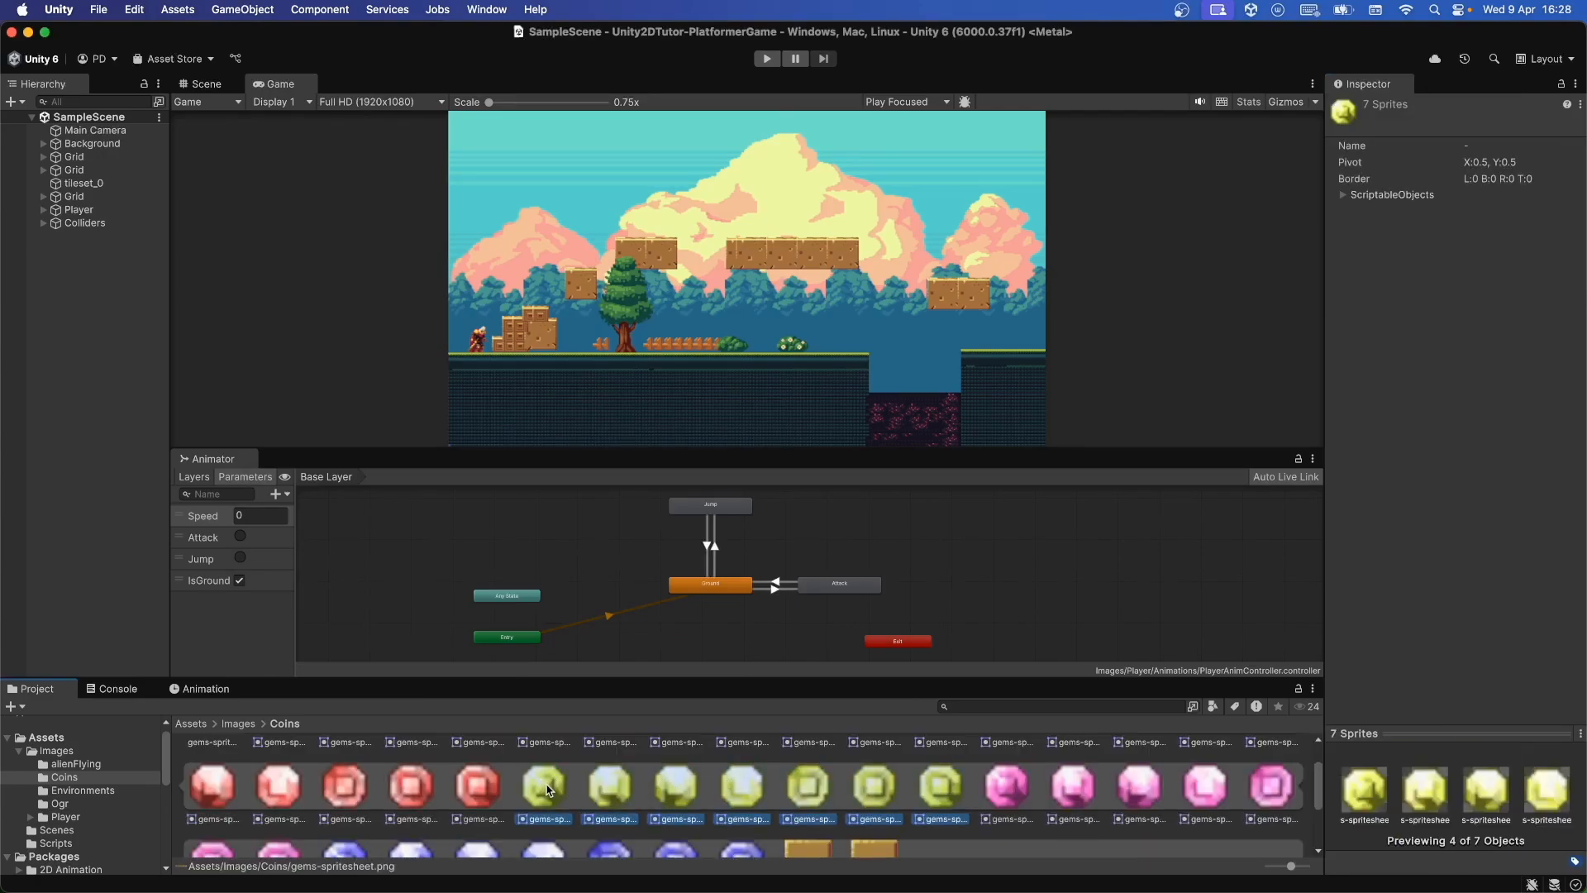
left_click_drag(546, 790, 45, 499)
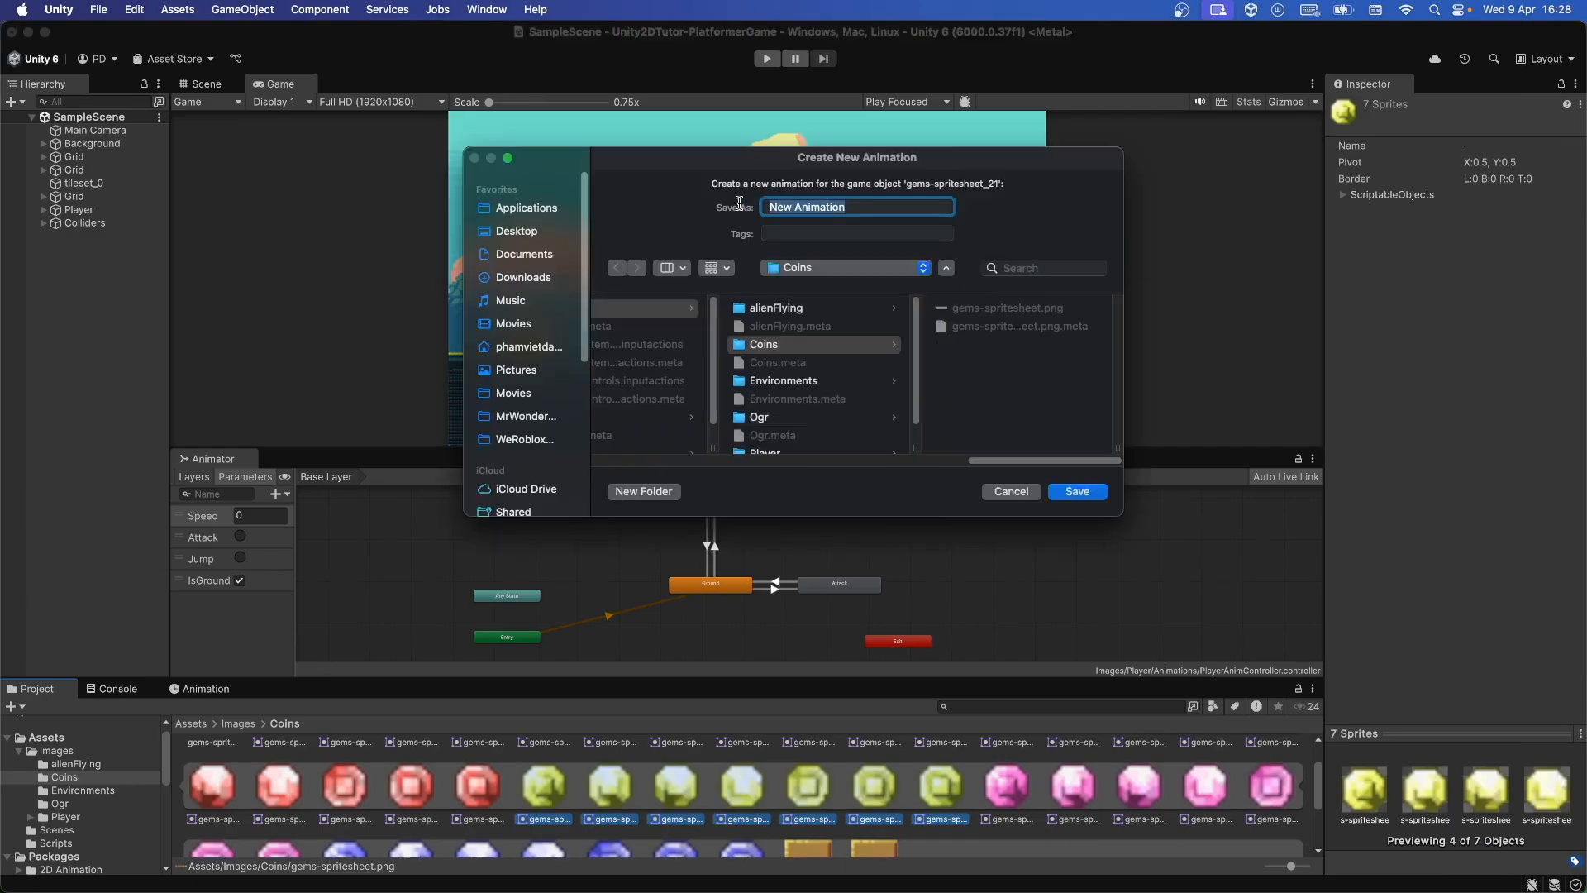
type("Idl")
key("BackSpace")
key("BackSpace")
key("BackSpace")
type("Co")
key("Return")
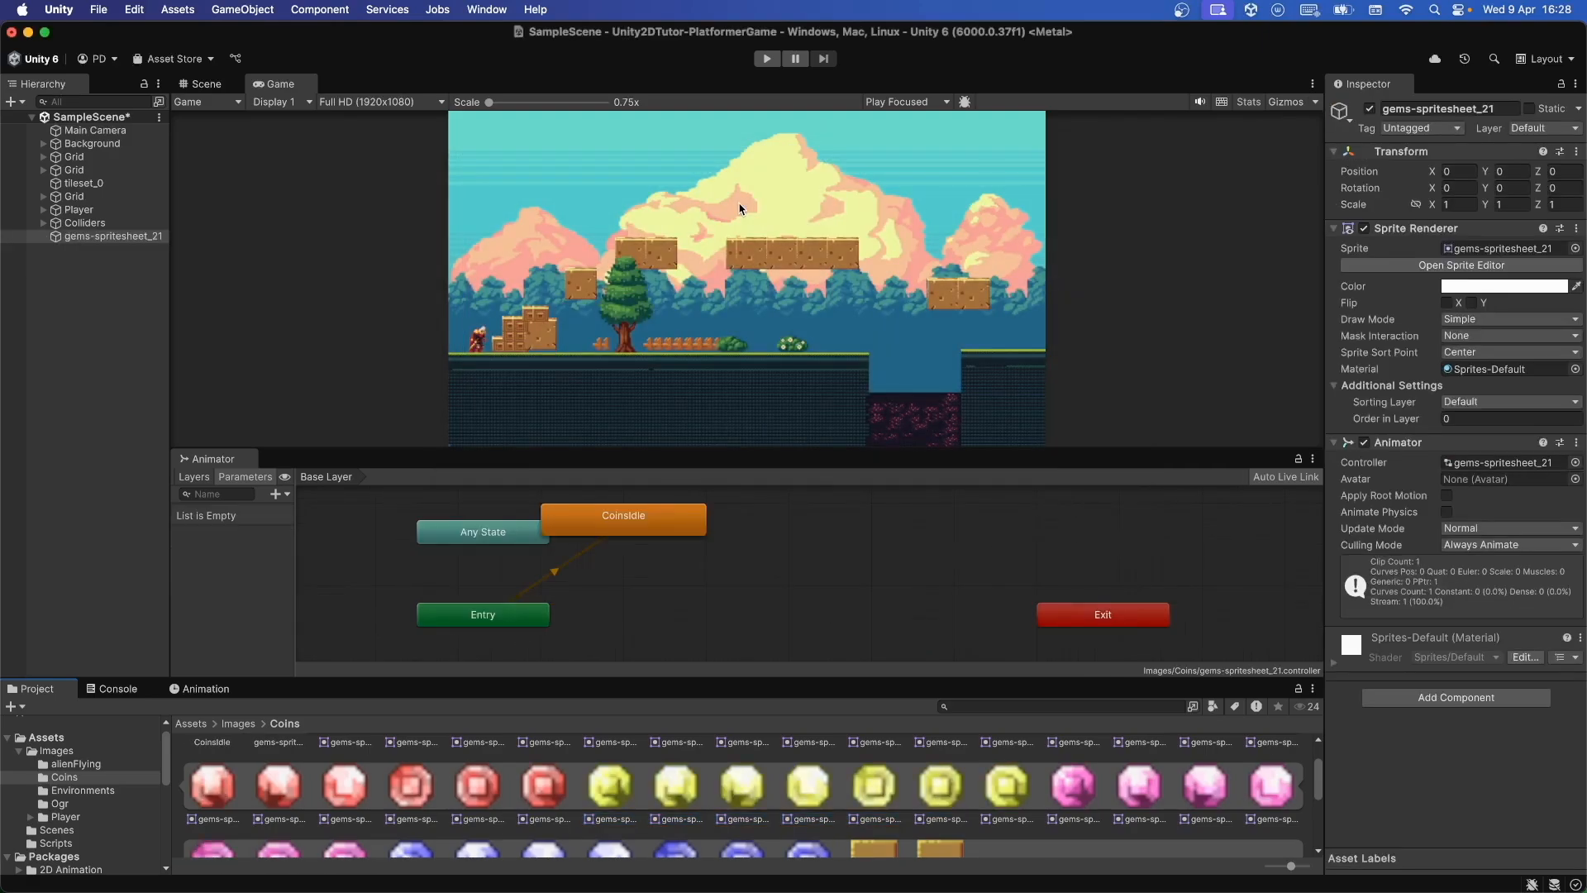
left_click_drag(662, 525, 729, 541)
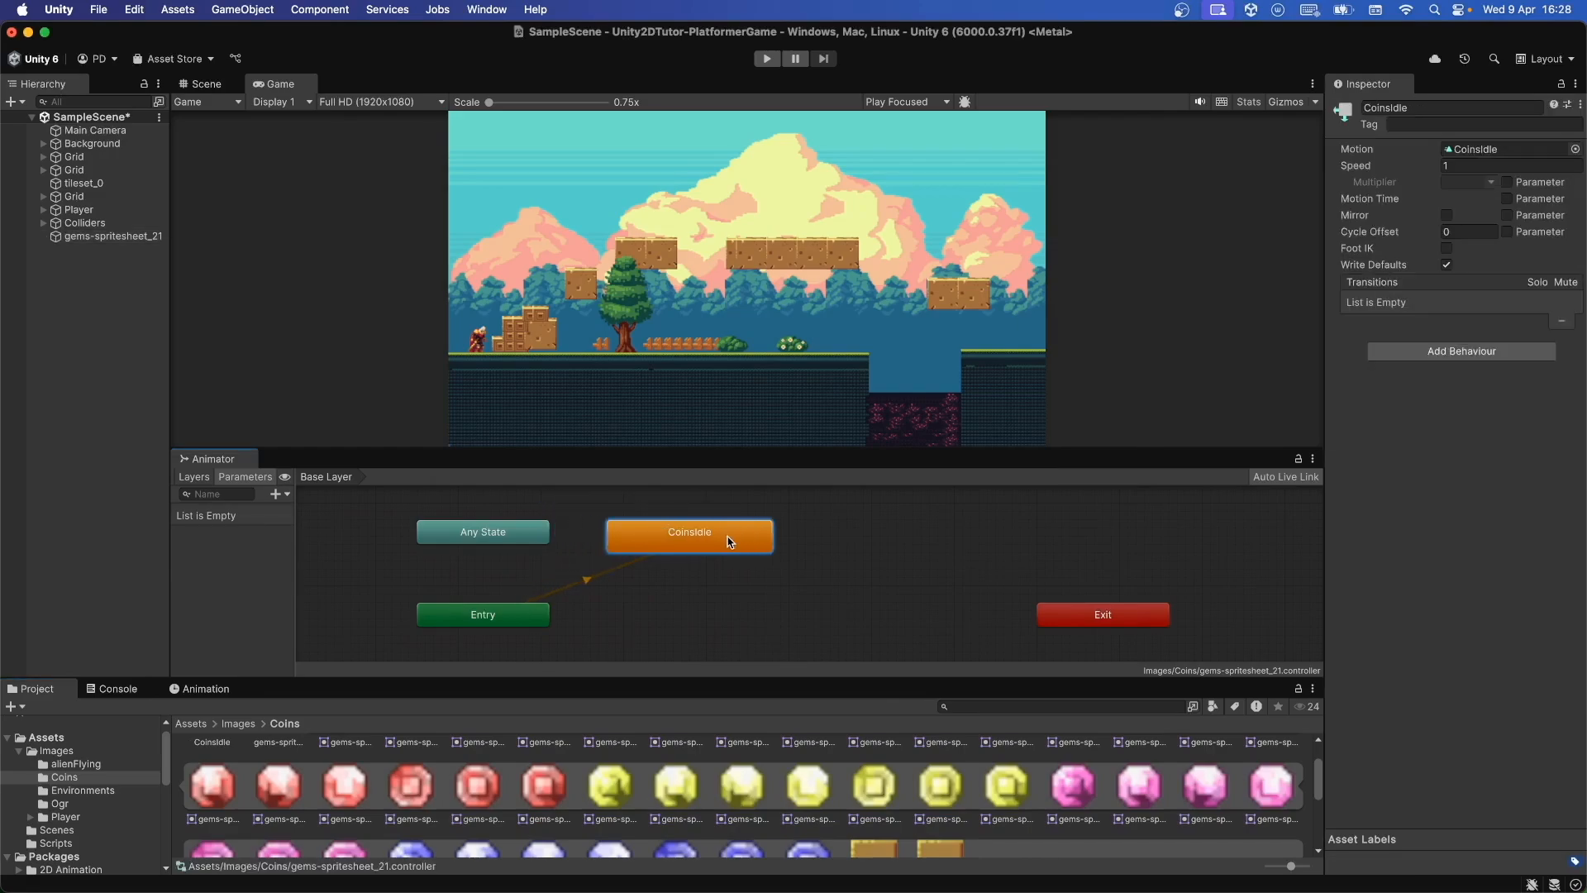
Step: Set the yellow gem object's Order in Layer to 4 in its Sprite Renderer
left_click(136, 236)
left_click(207, 84)
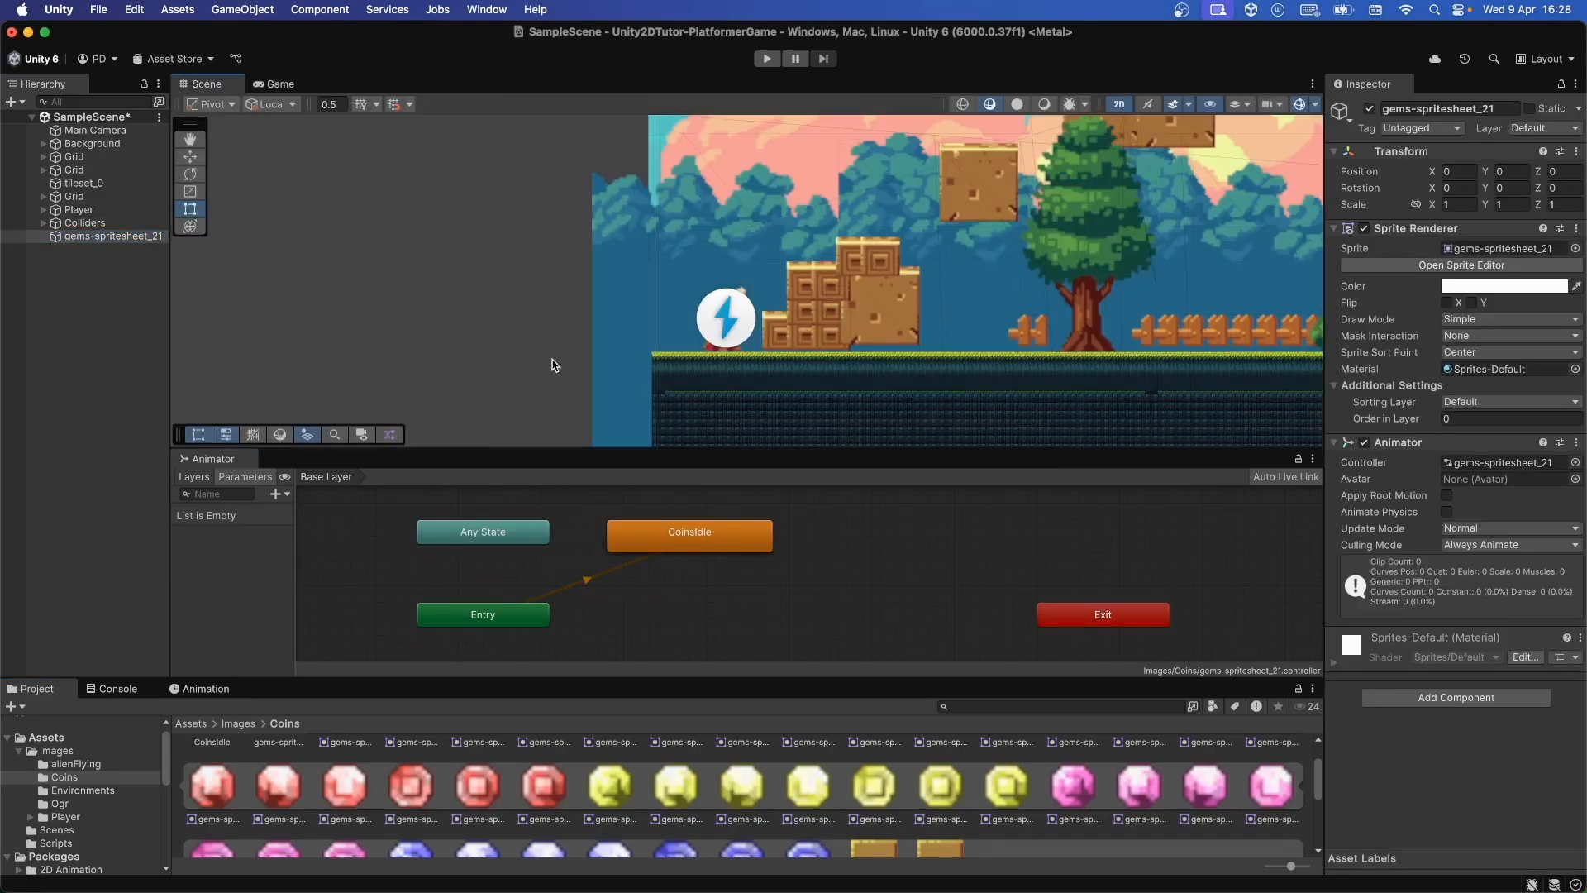
key("f")
left_click(1399, 419)
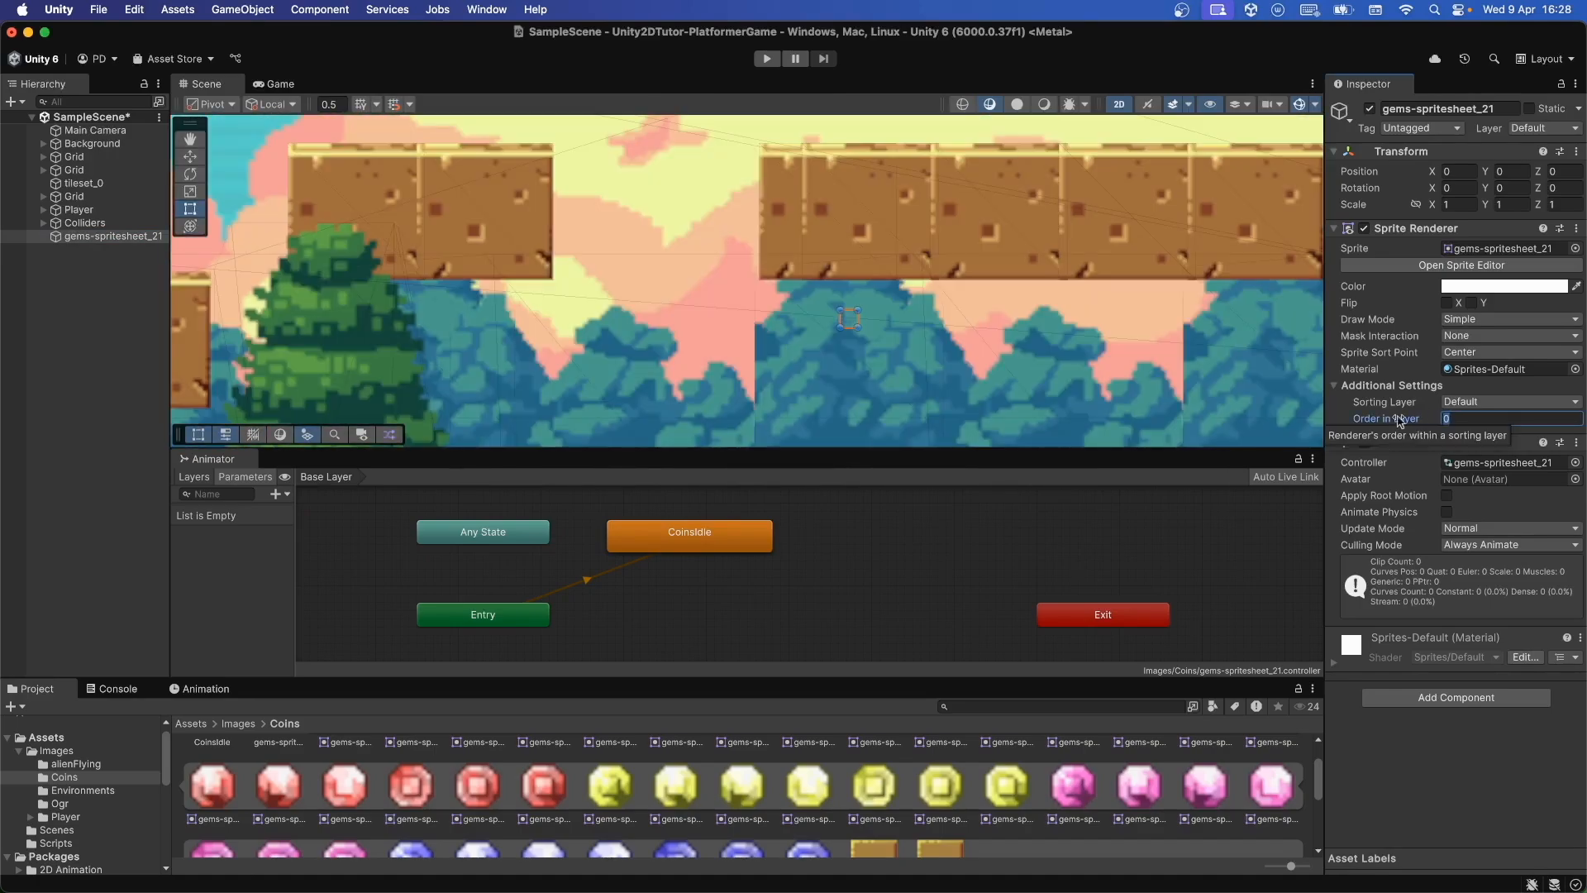
type("4")
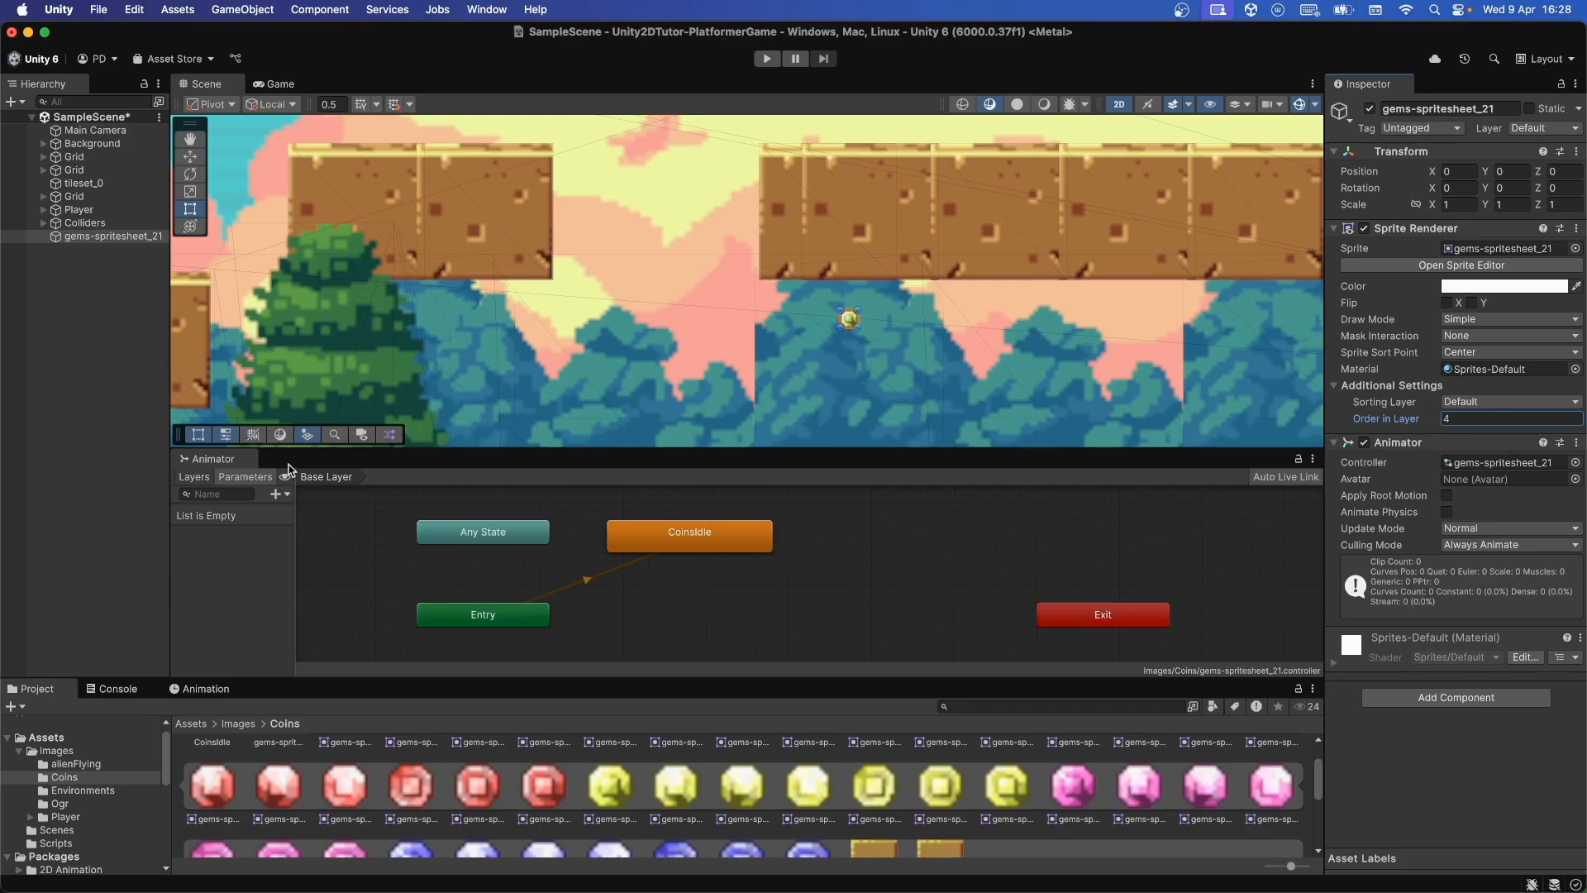
left_click(104, 340)
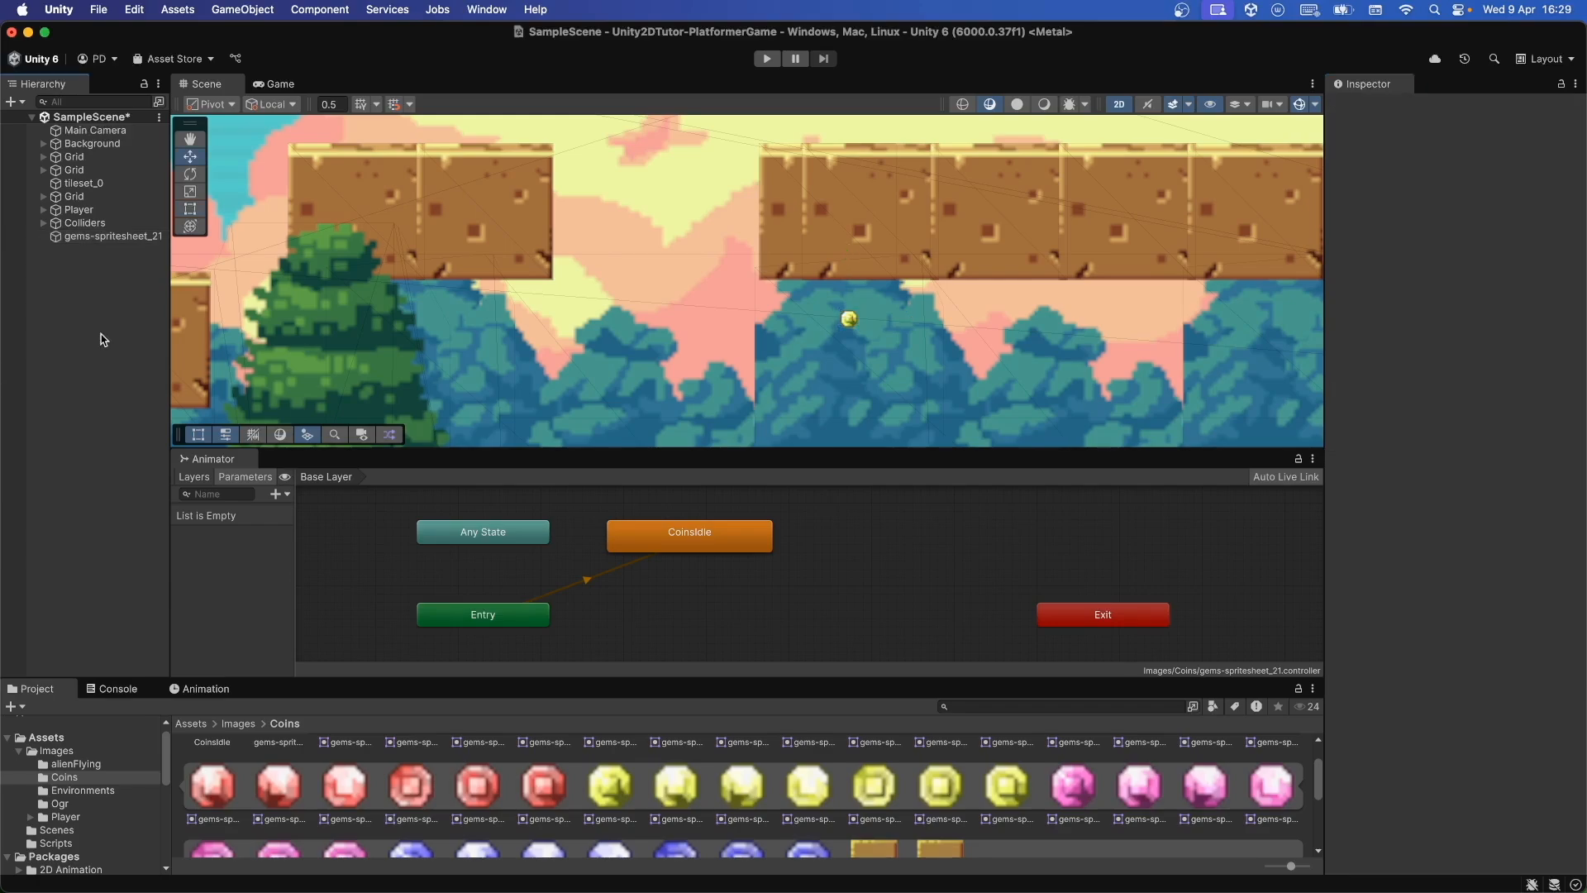
Step: Collapse the gem spritesheet's sprites and play back the gem object's CoinsIdle animation
left_click(111, 237)
left_click(261, 780)
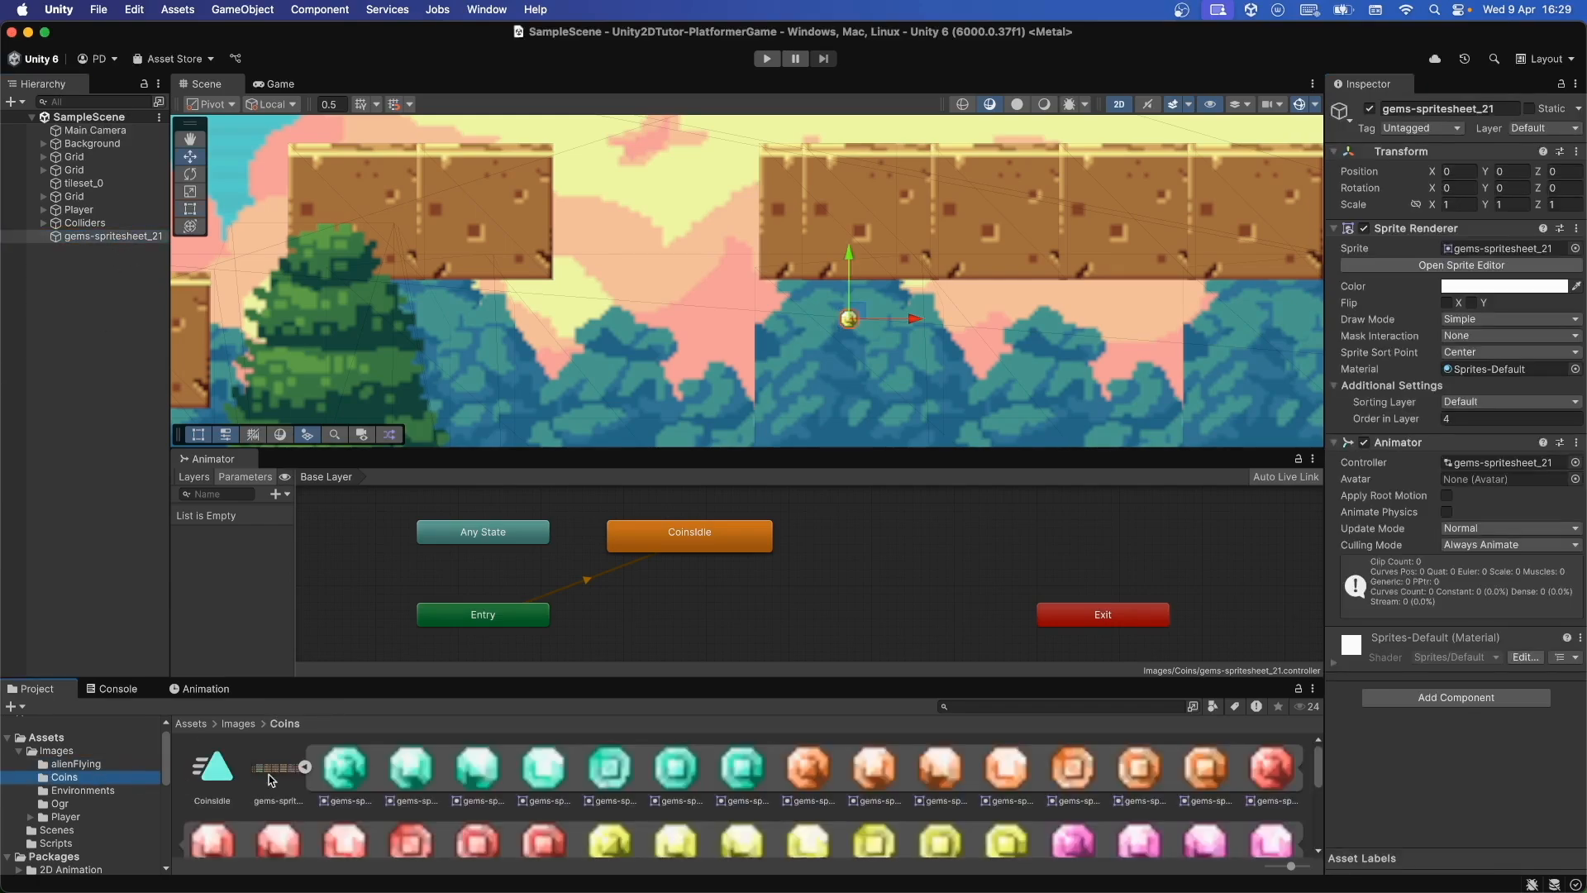
left_click(305, 767)
left_click(477, 783)
left_click(112, 236)
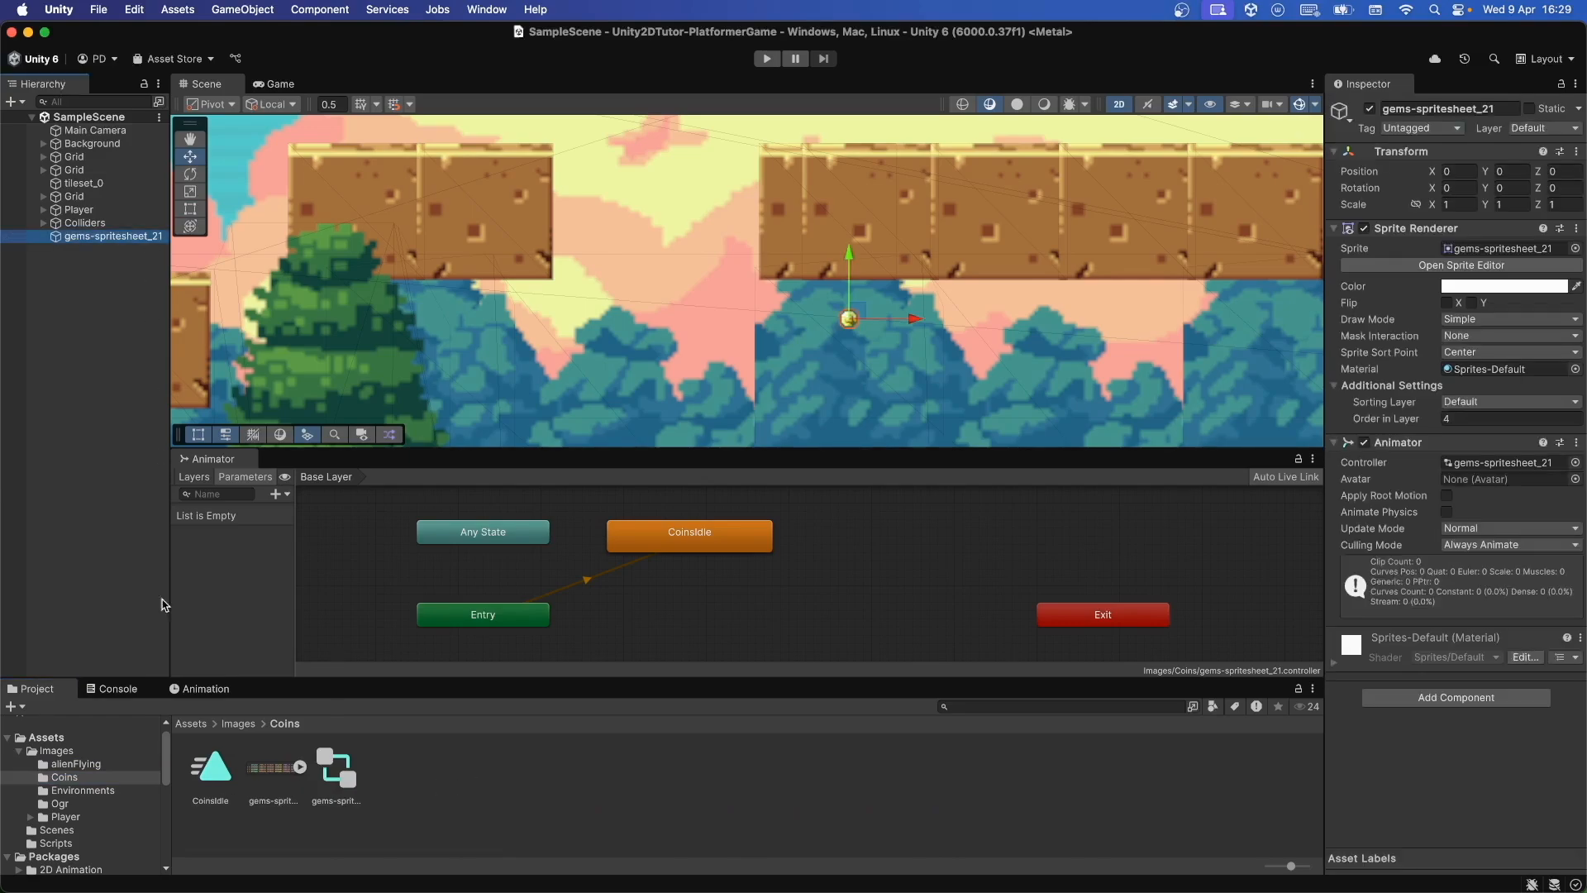
left_click(217, 691)
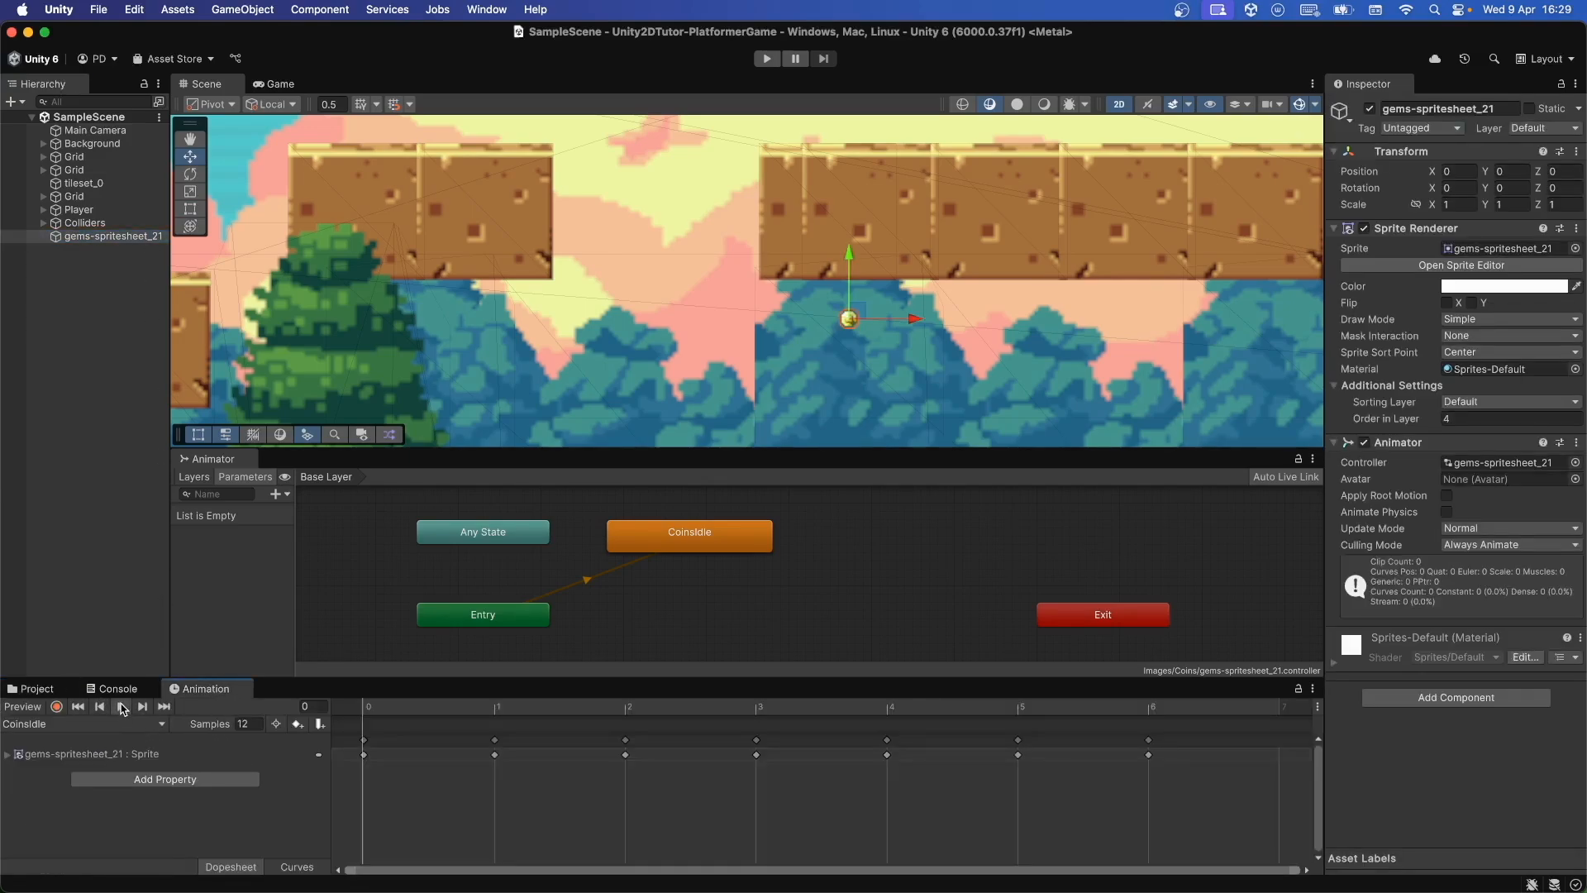
left_click(121, 707)
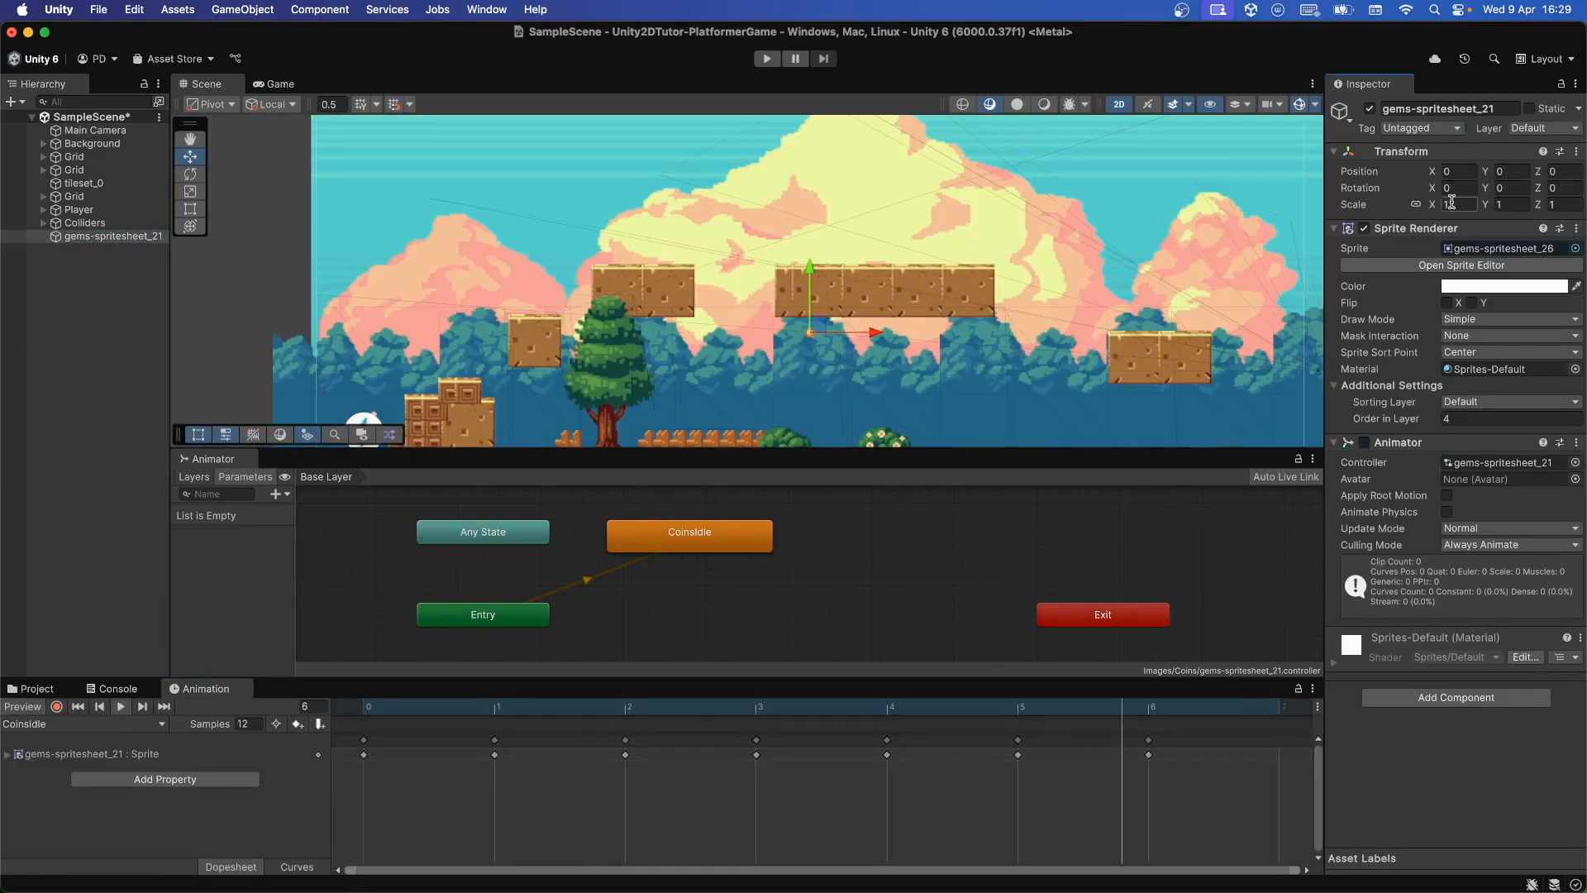
Step: Set the yellow gem object's scale to 2 on X, Y and Z
left_click_drag(1451, 204, 1390, 205)
type("2")
type("3")
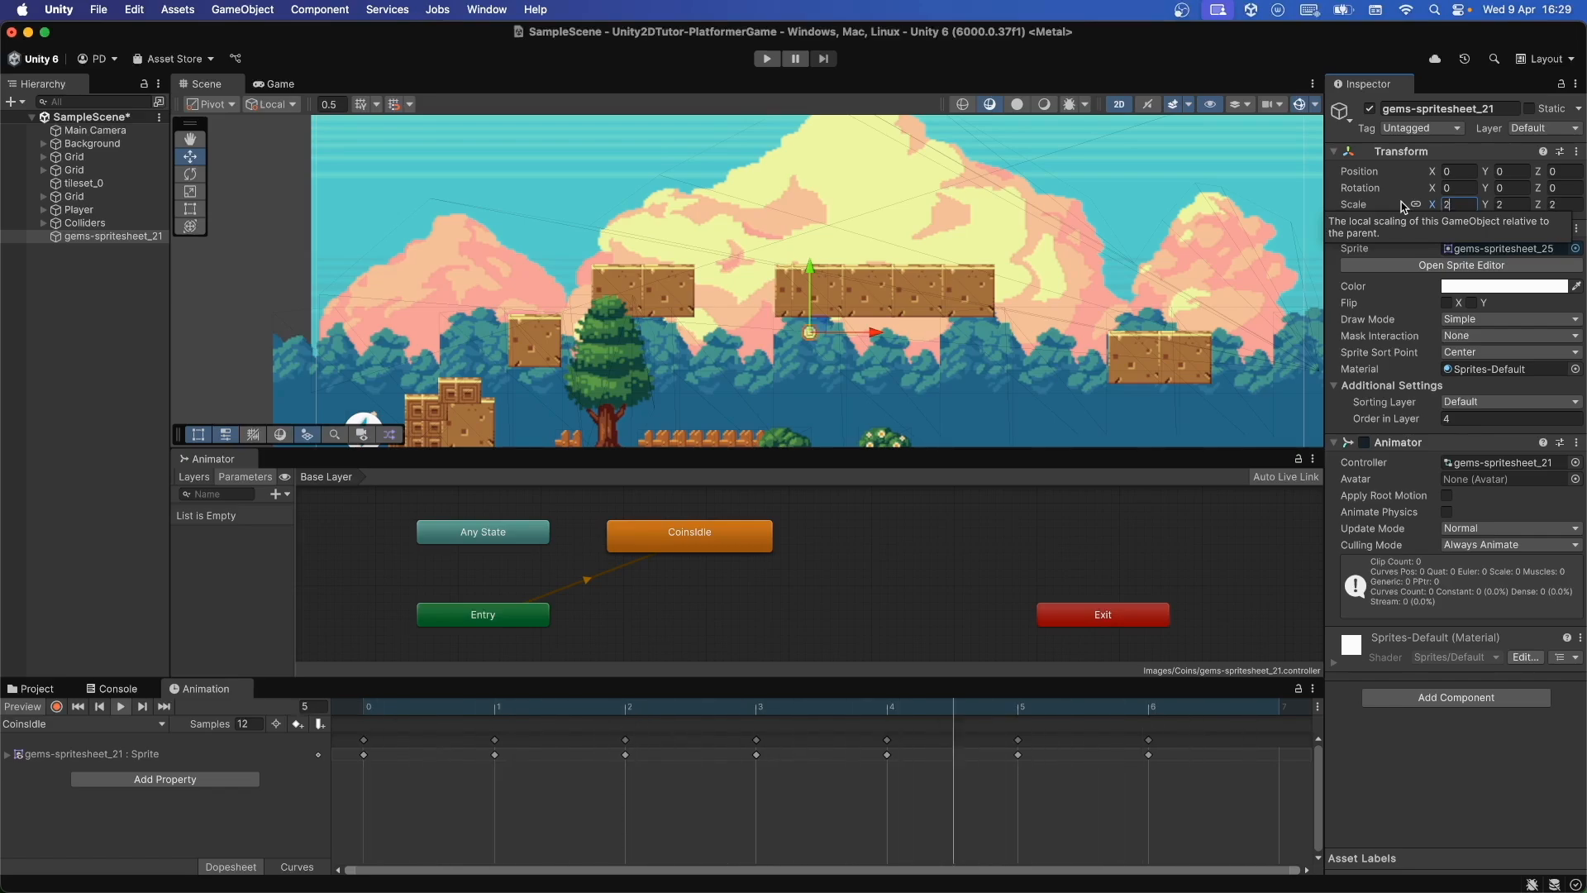
left_click(96, 401)
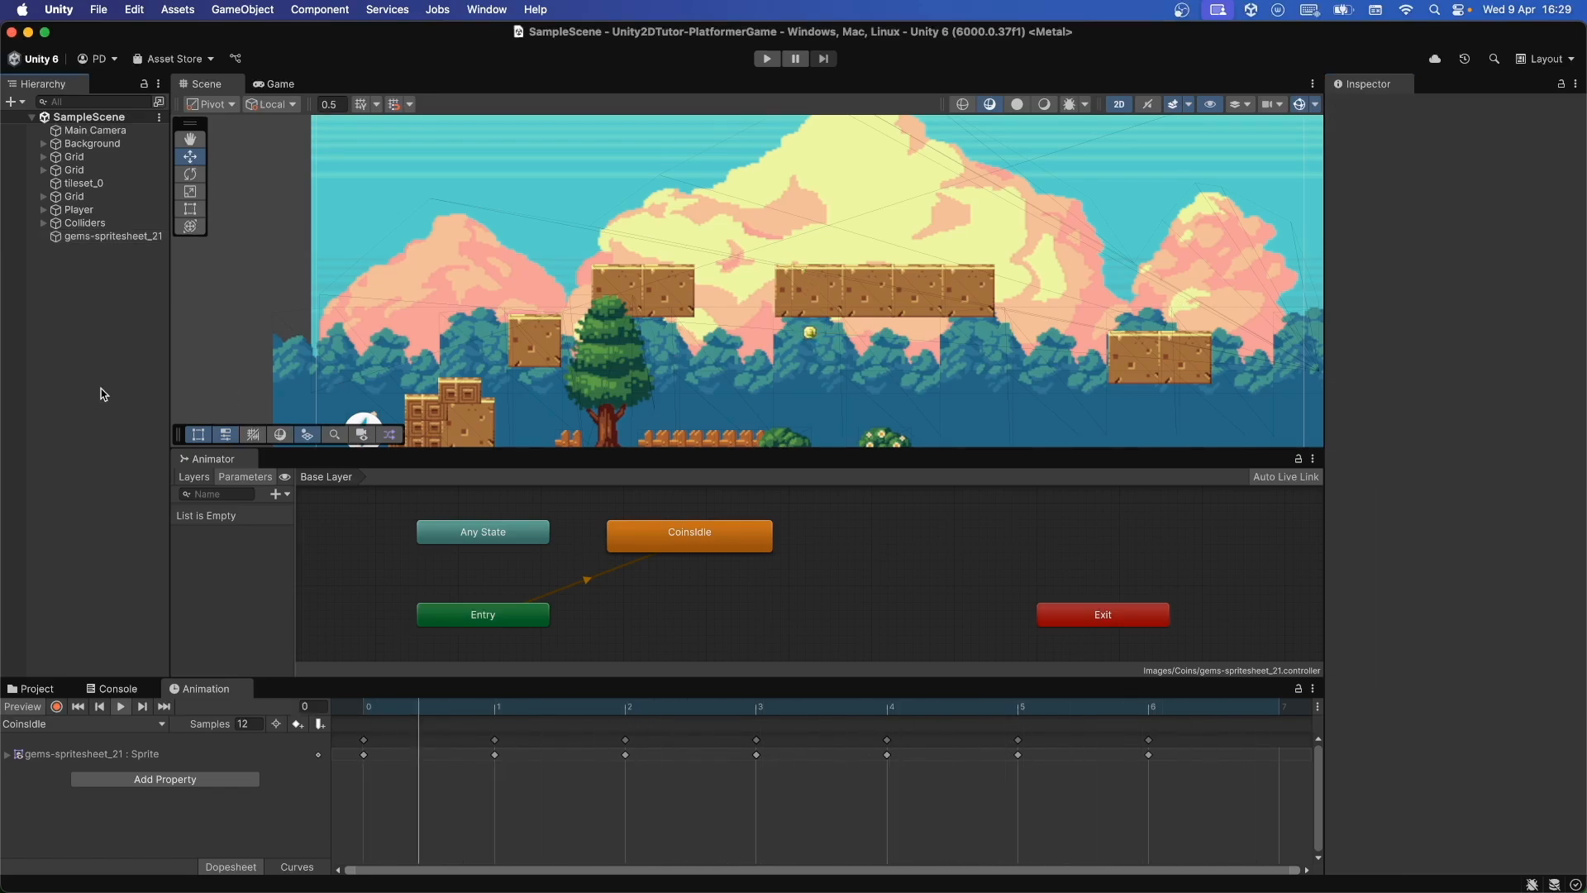
left_click(107, 236)
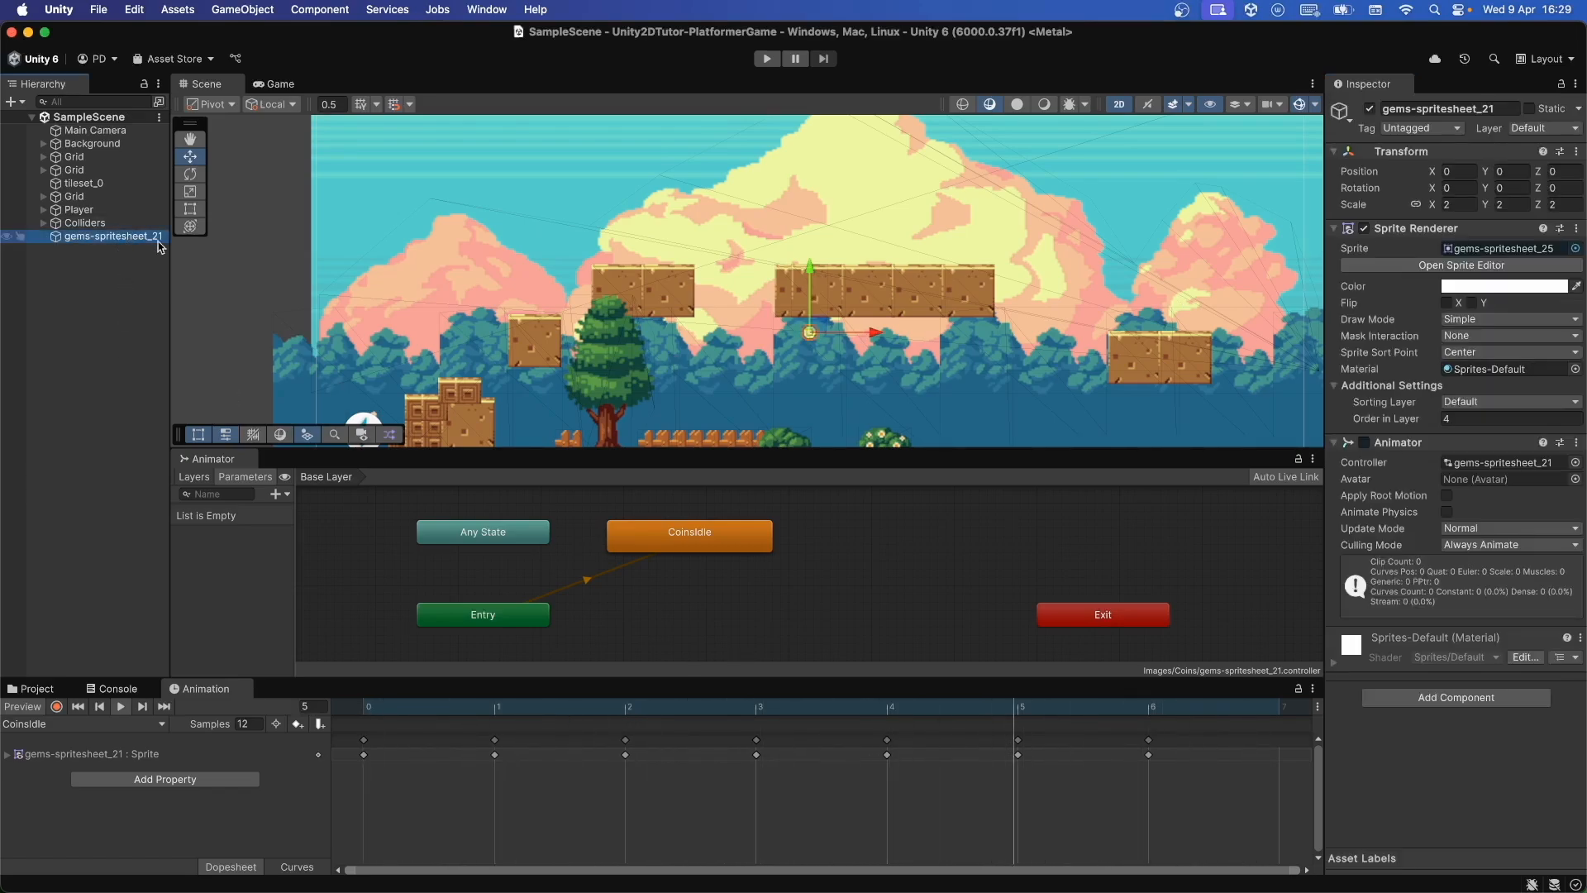
left_click(103, 502)
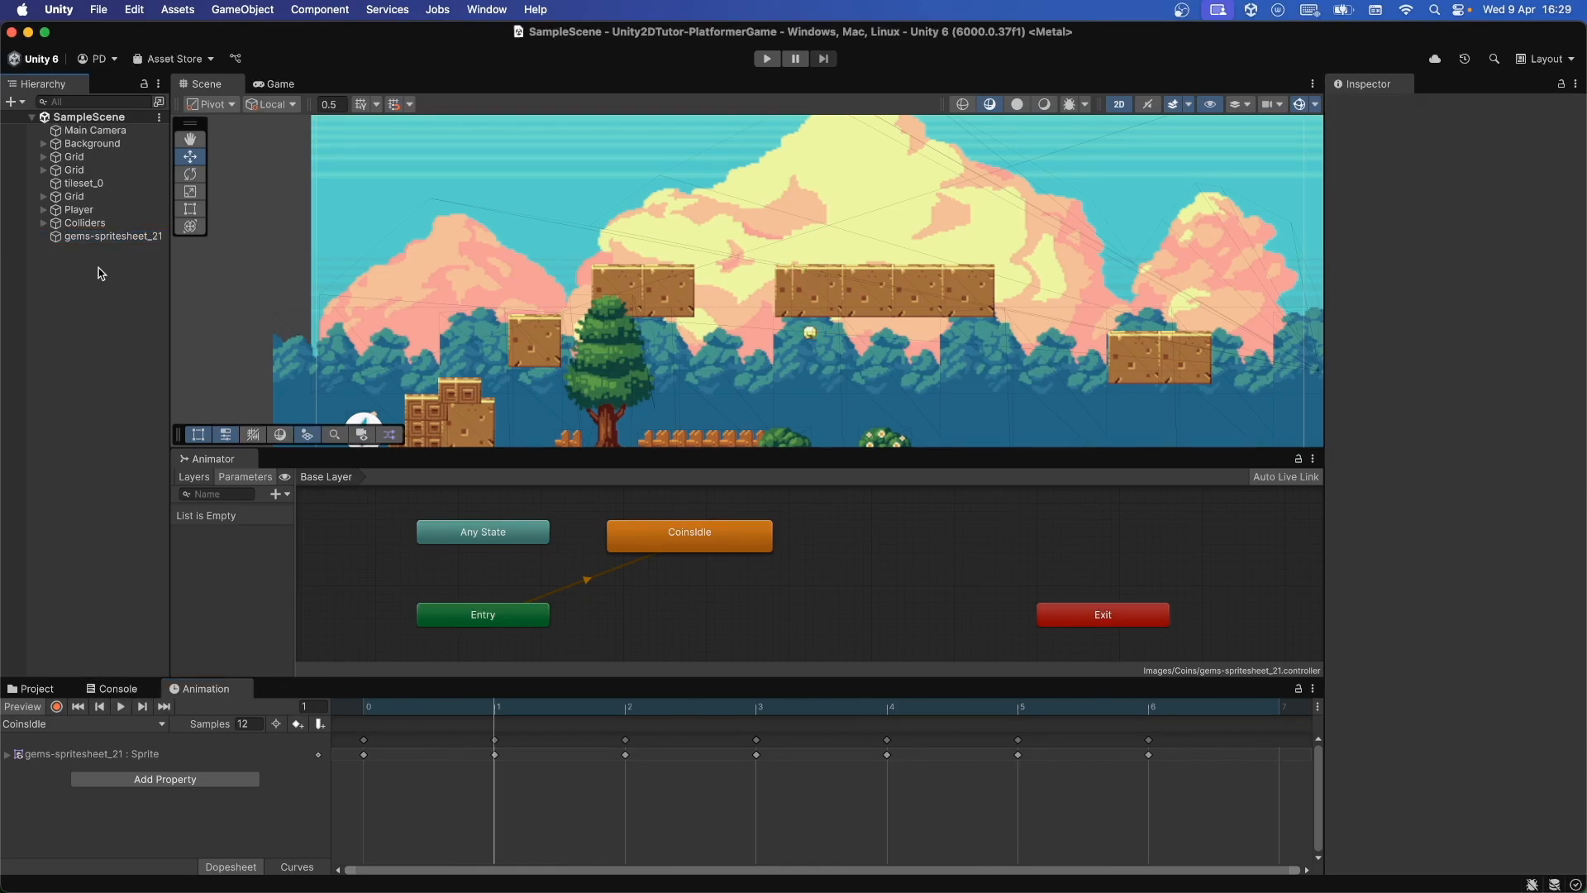
Step: Rename the yellow gem object in the scene as Coin and save the scene
left_click(113, 238)
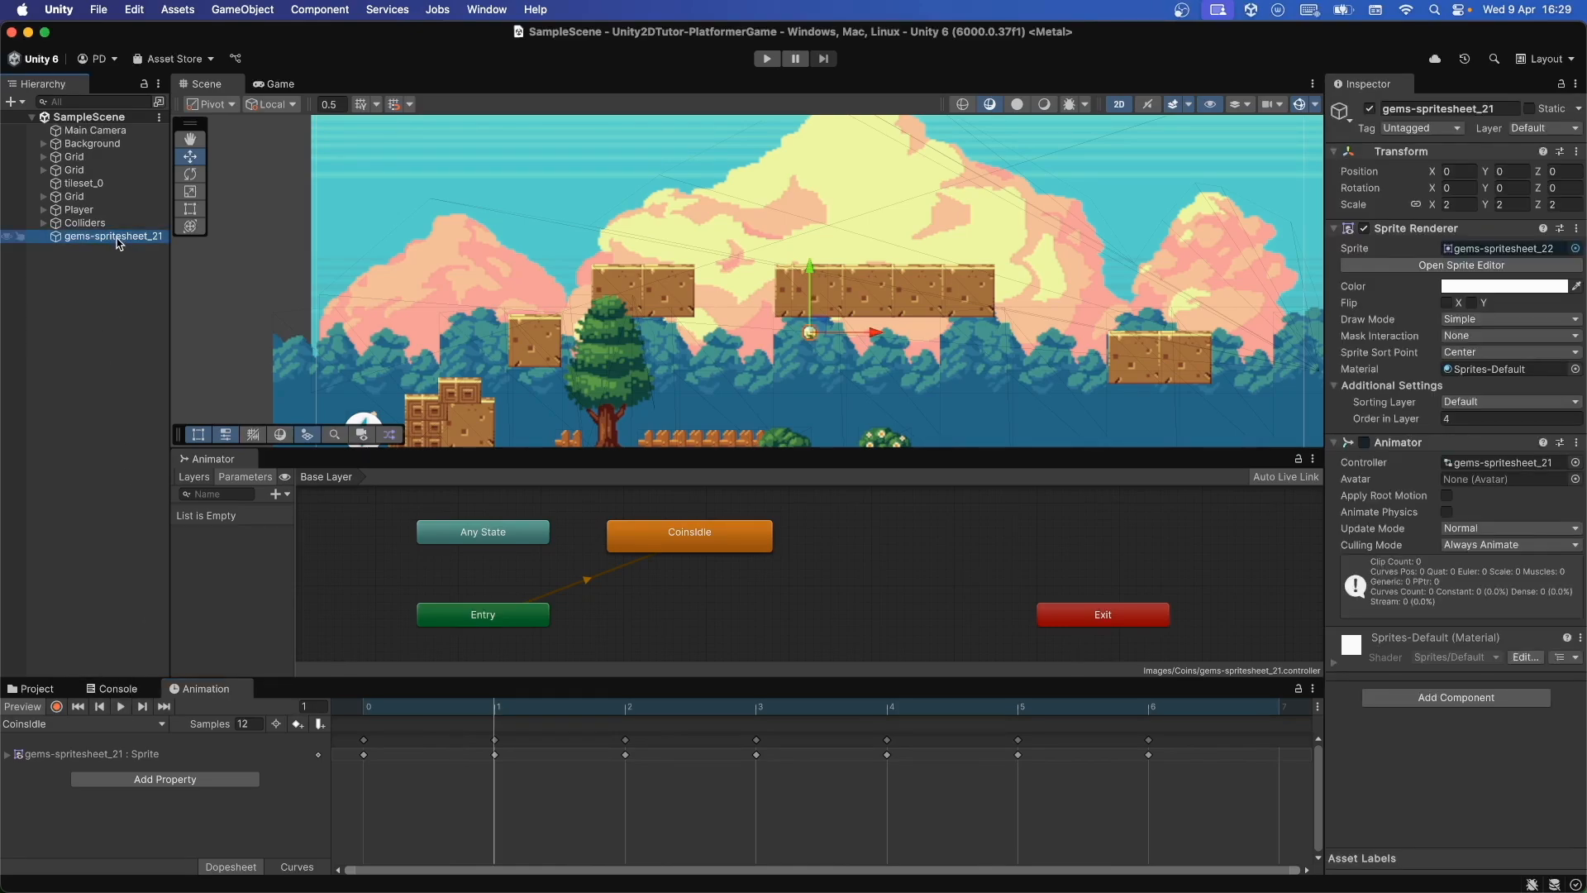
left_click(118, 238)
left_click(124, 233)
key("super+a")
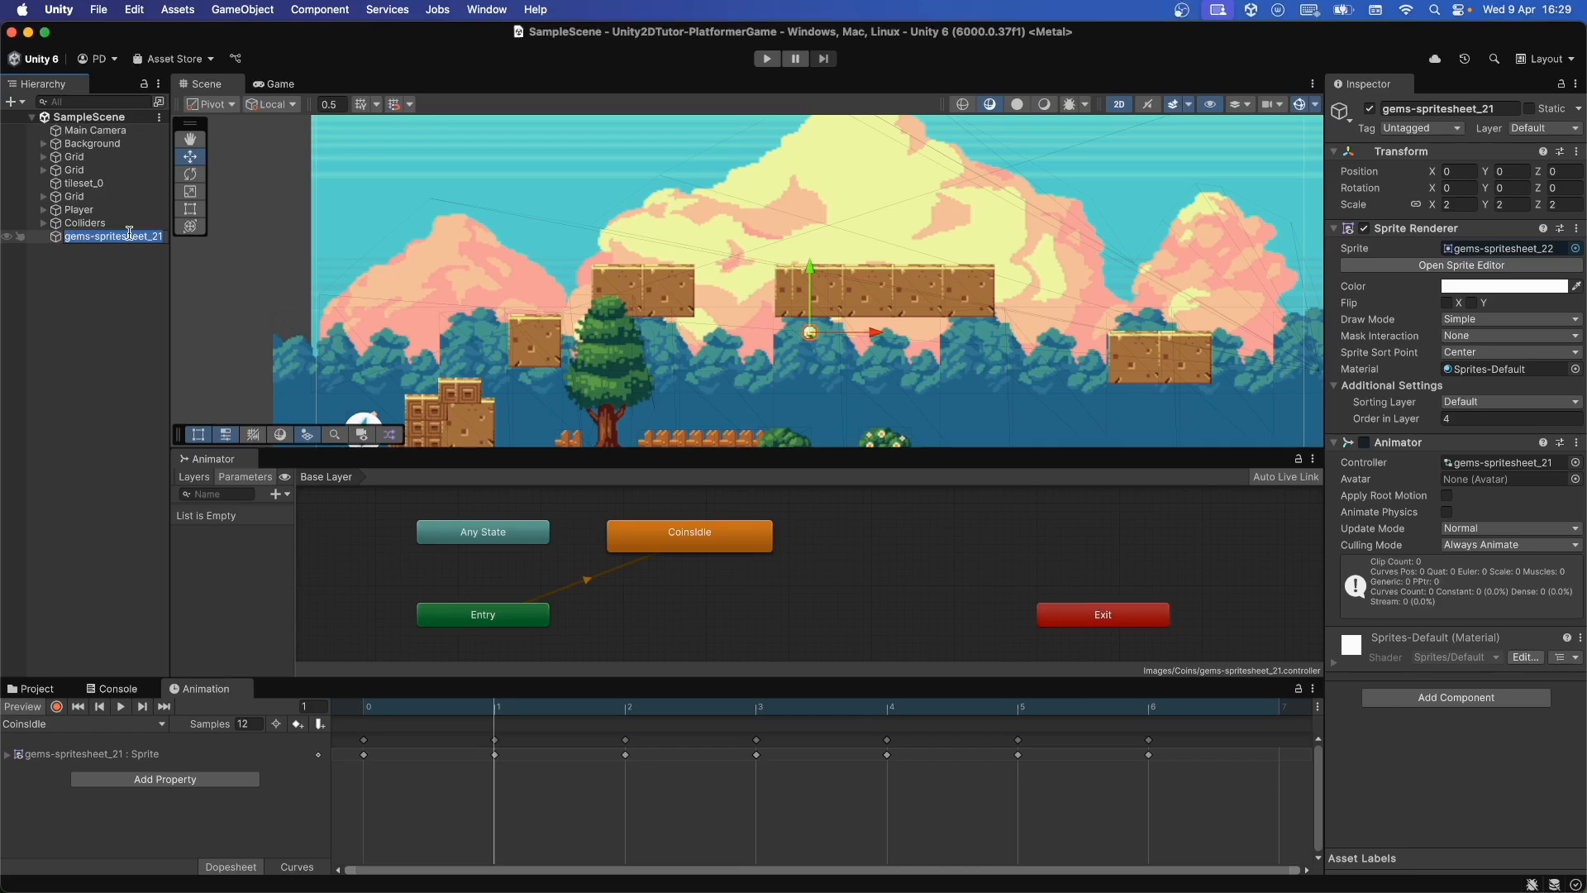
type("Col")
key("Return")
key("super+s")
Step: Create a new folder named prefabs directly inside the project's Assets folder
left_click(29, 688)
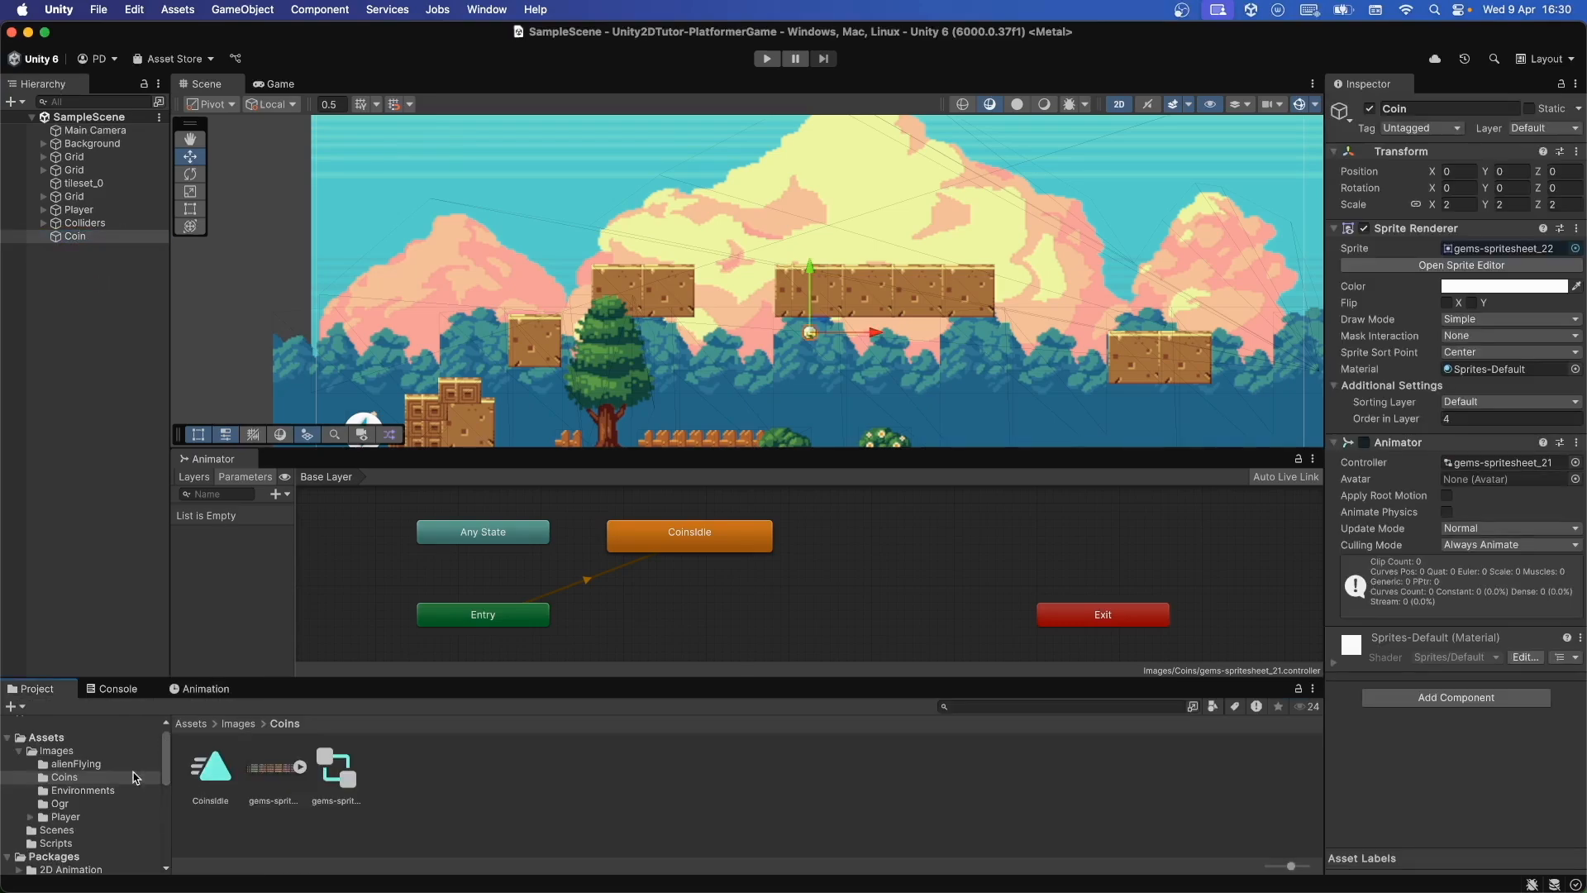
left_click(46, 737)
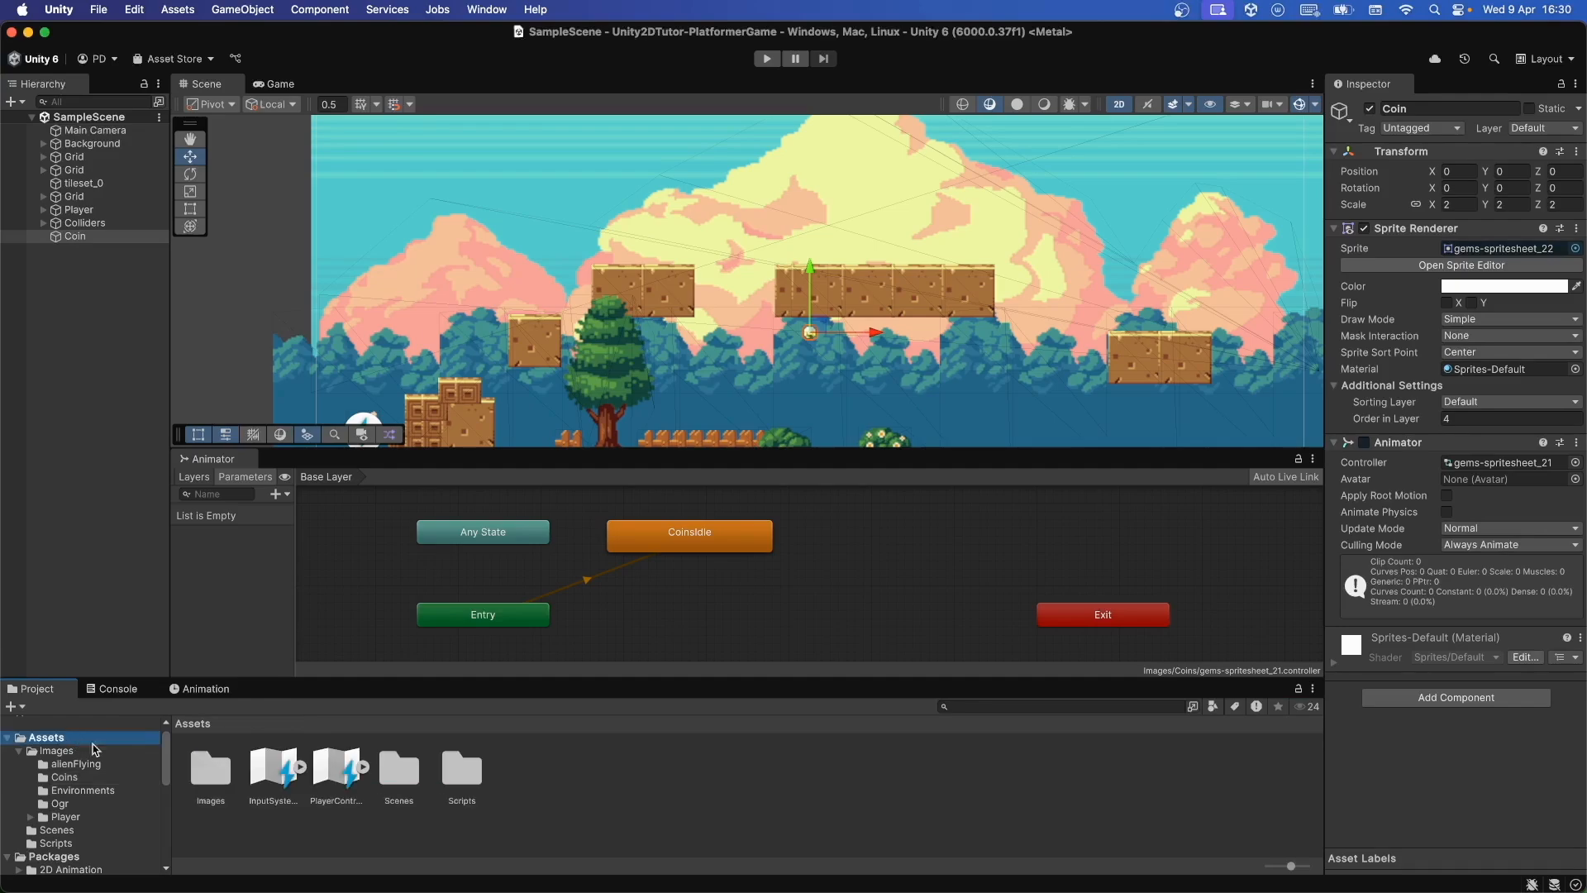
left_click(508, 818)
right_click(567, 785)
mouse_move(663, 403)
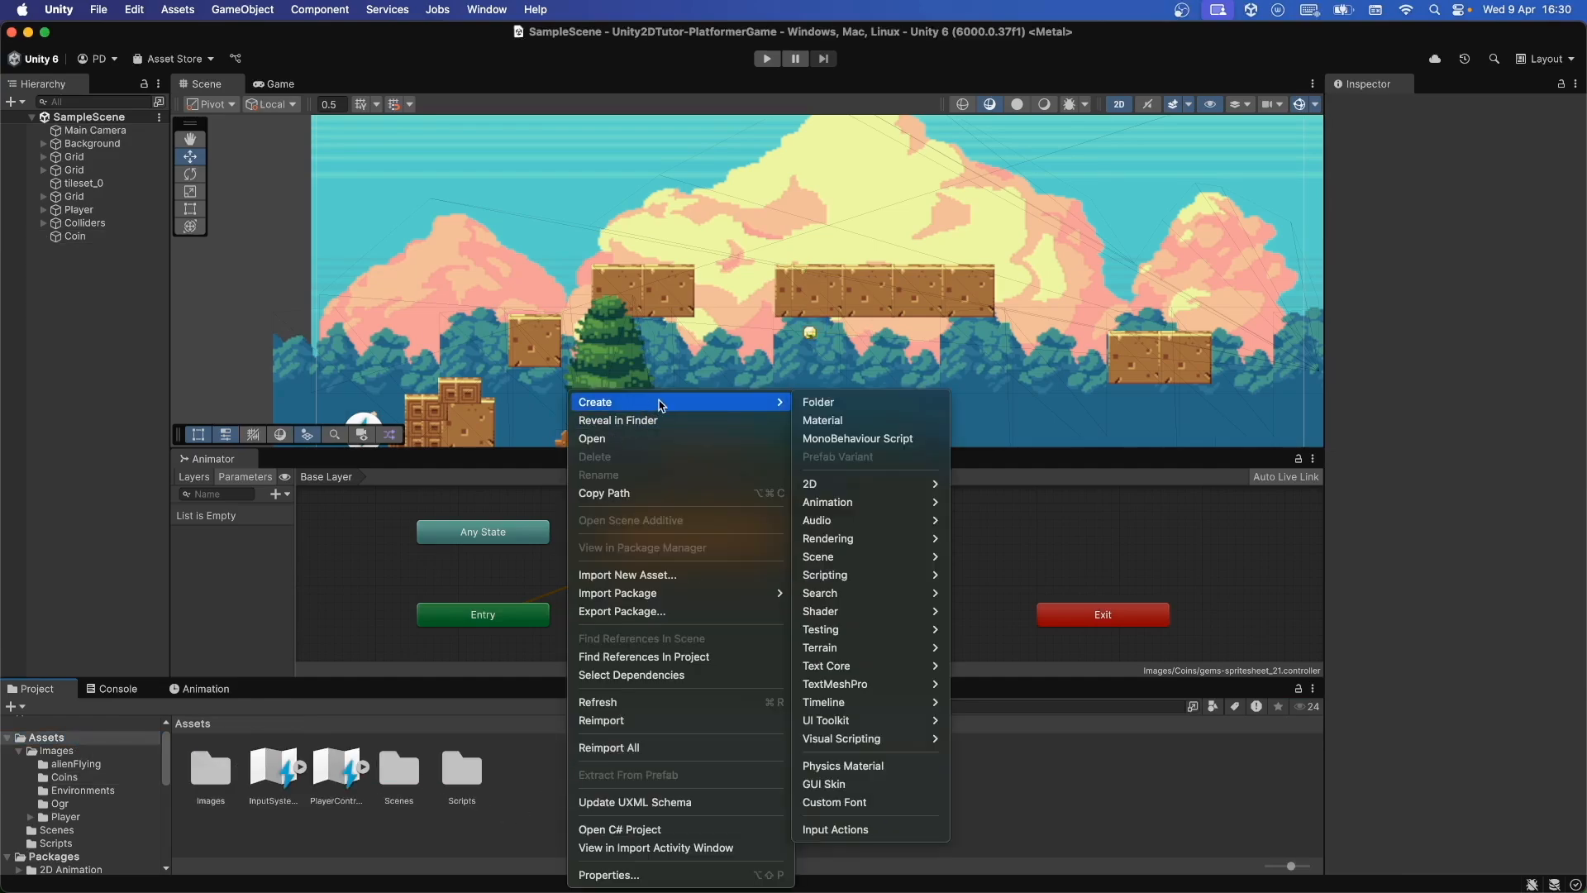
left_click(833, 404)
type("prefabs")
key("Return")
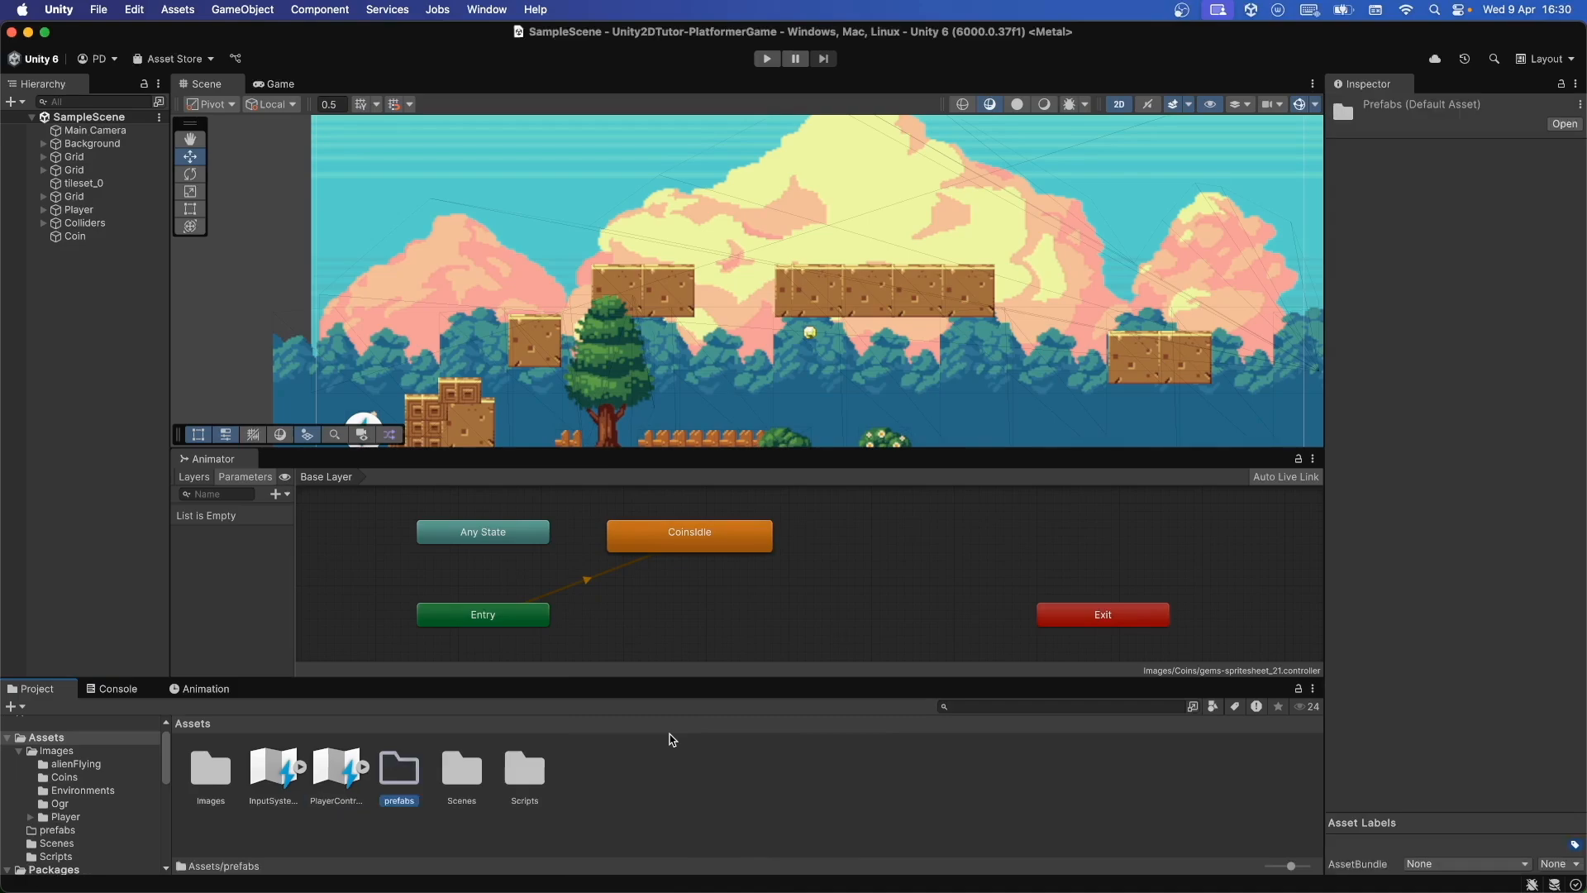
Step: Turn the Coin object into a prefab stored in the prefabs folder and save the scene
double_click(411, 773)
left_click(83, 238)
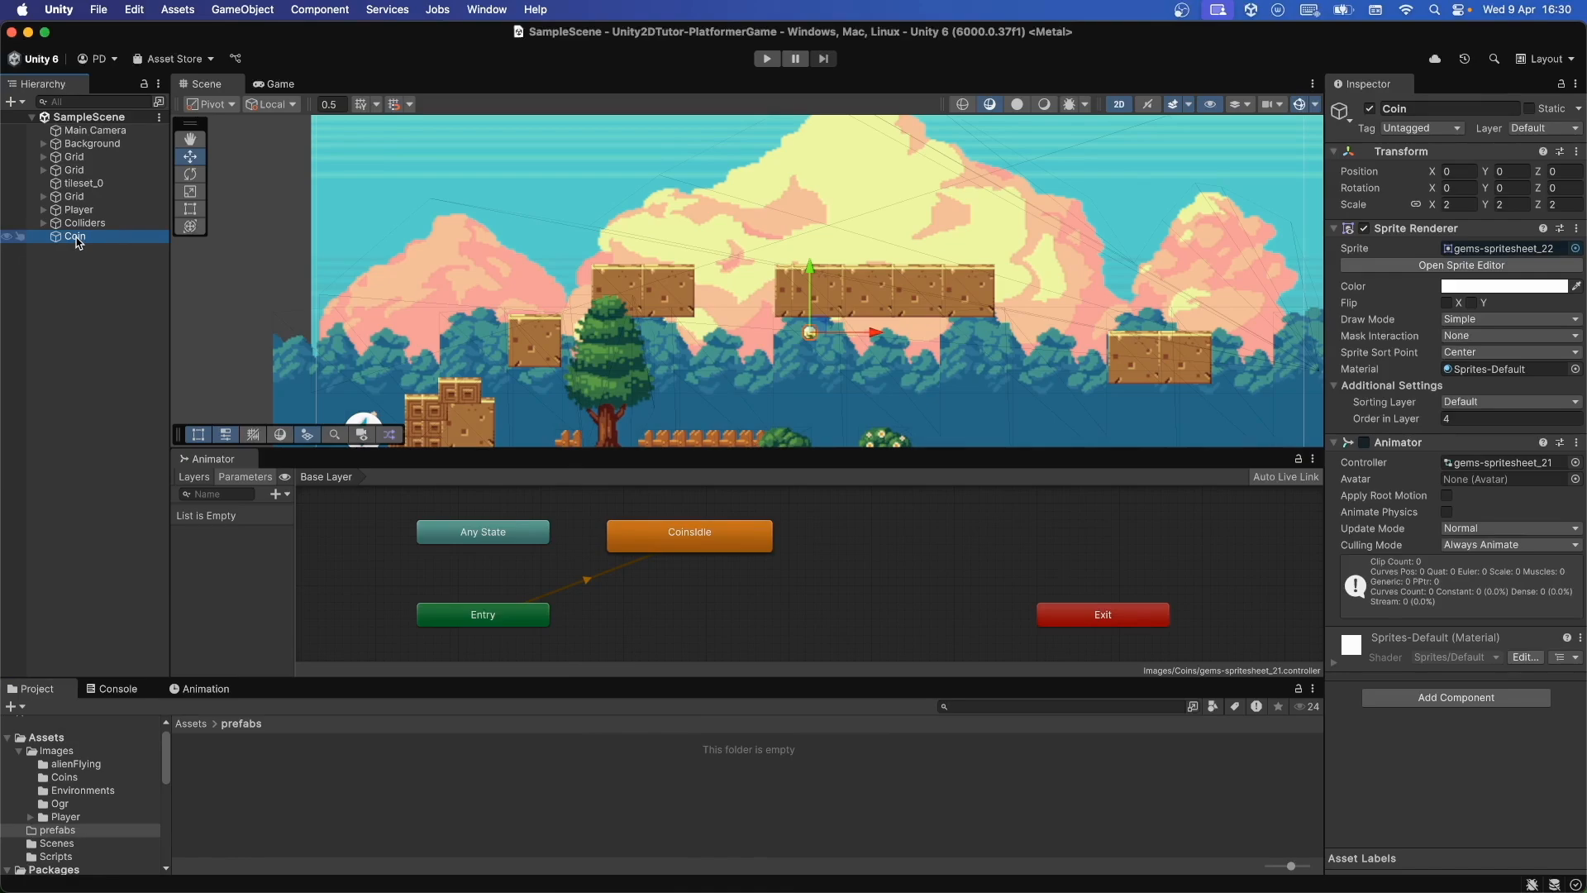
left_click_drag(70, 243, 240, 774)
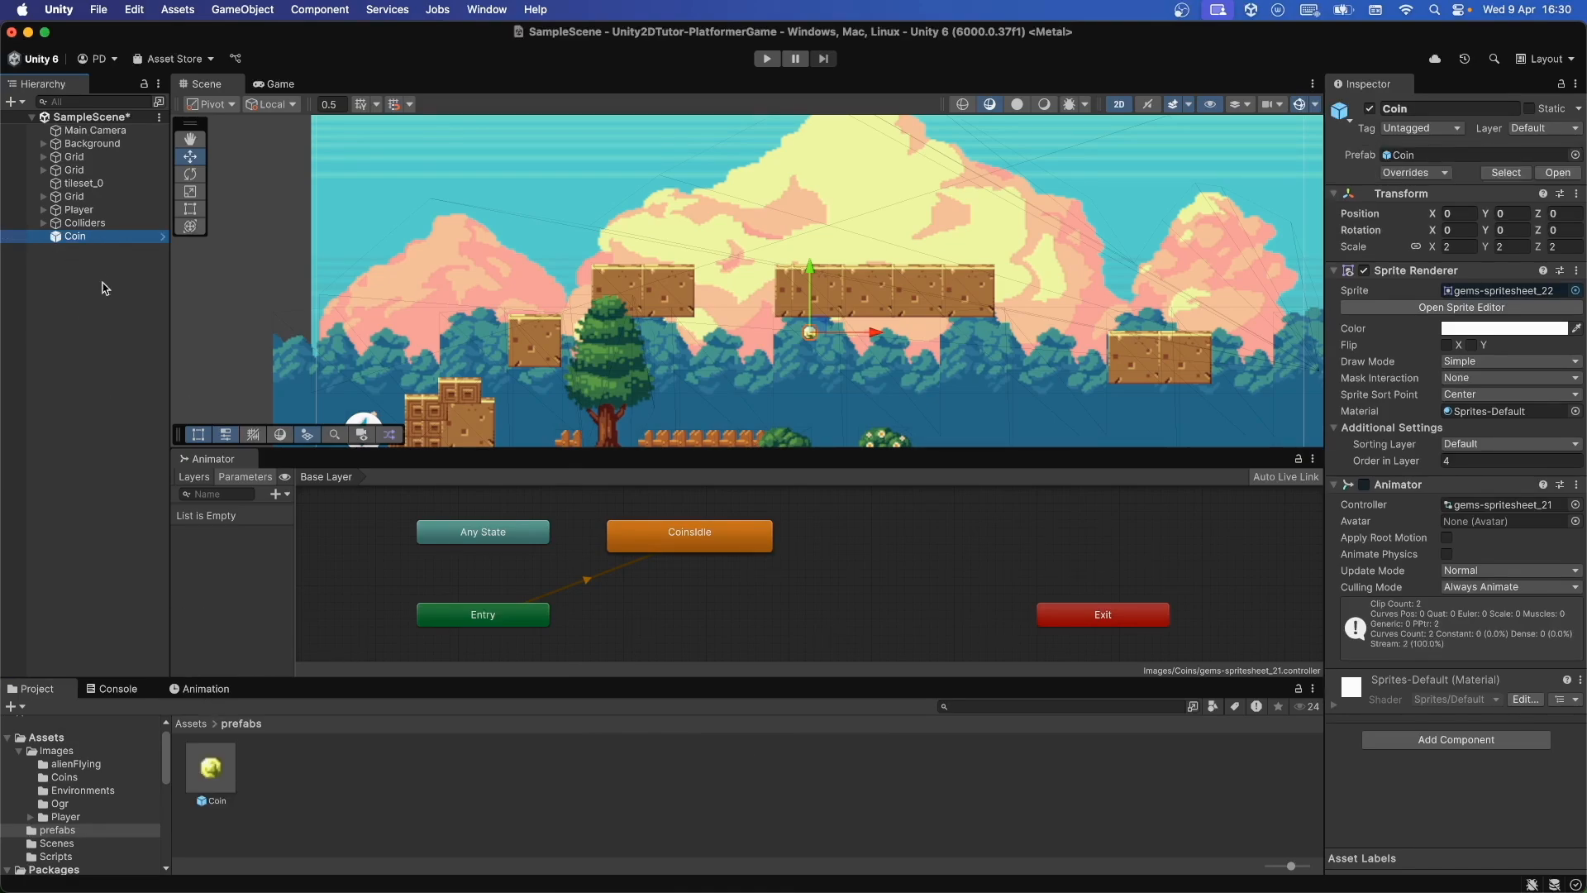
left_click(100, 301)
key("super+s")
Step: Move the Coin just above the left end of the floating platform over the tree
left_click(117, 240)
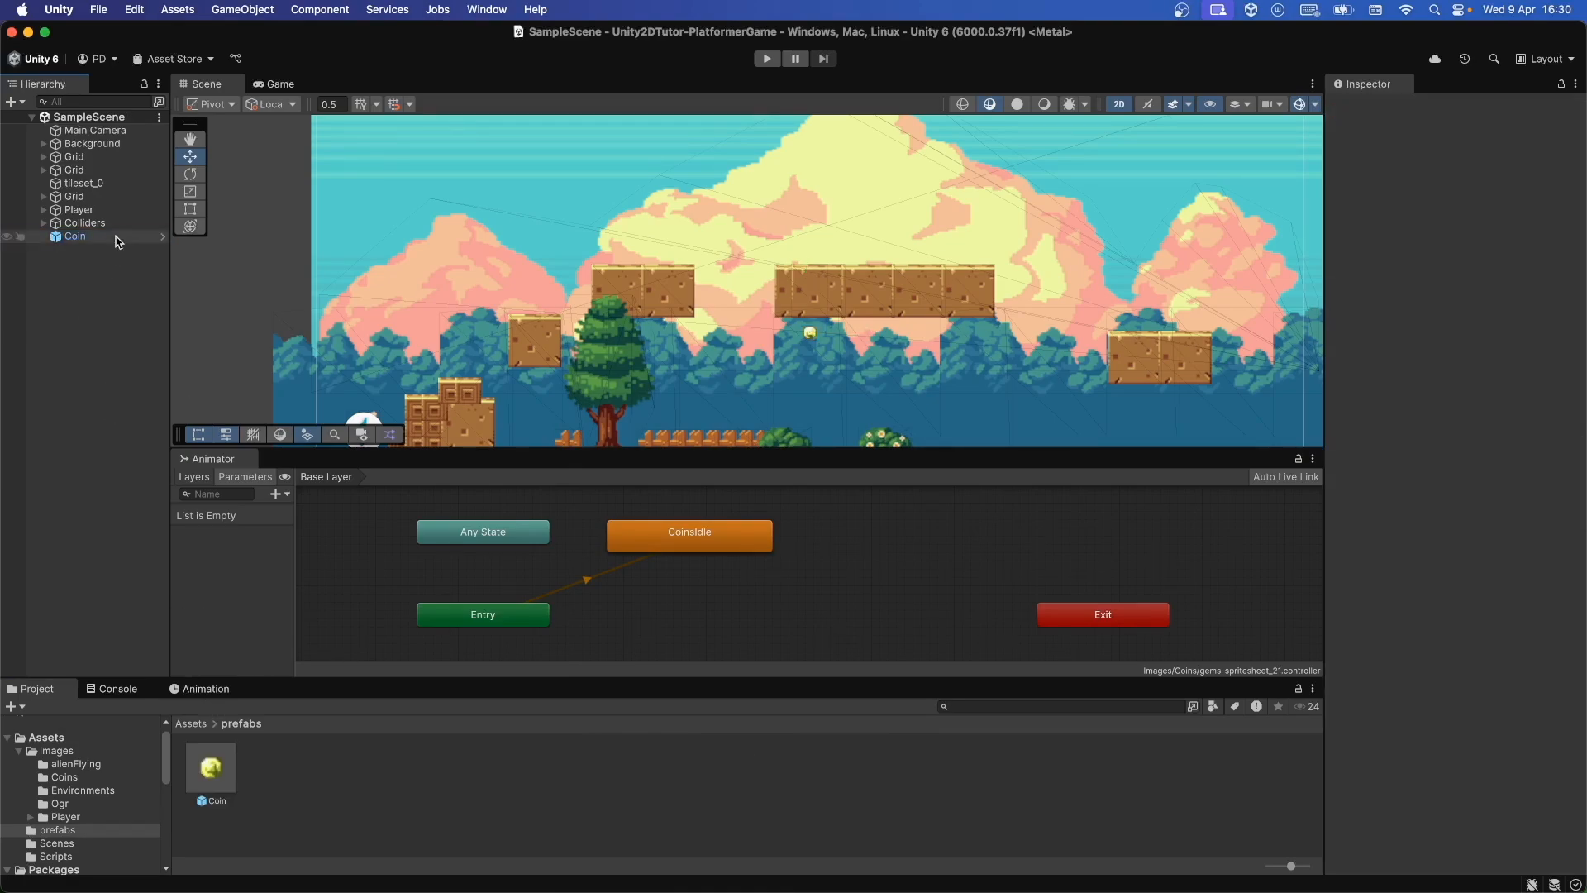
left_click(114, 342)
left_click(122, 240)
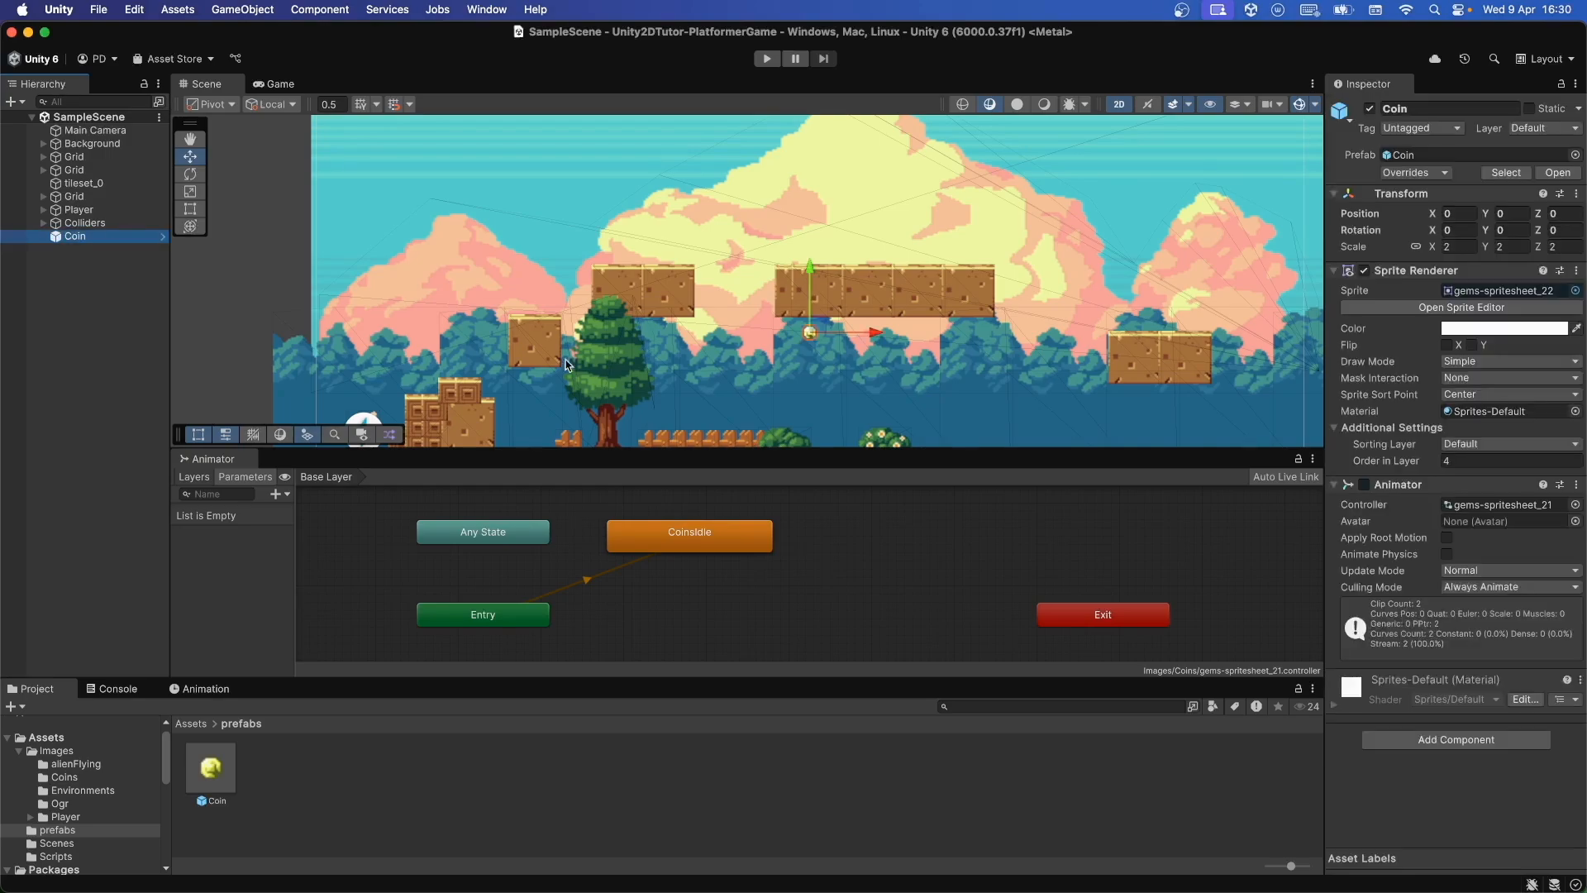
left_click_drag(818, 327, 612, 234)
left_click(97, 333)
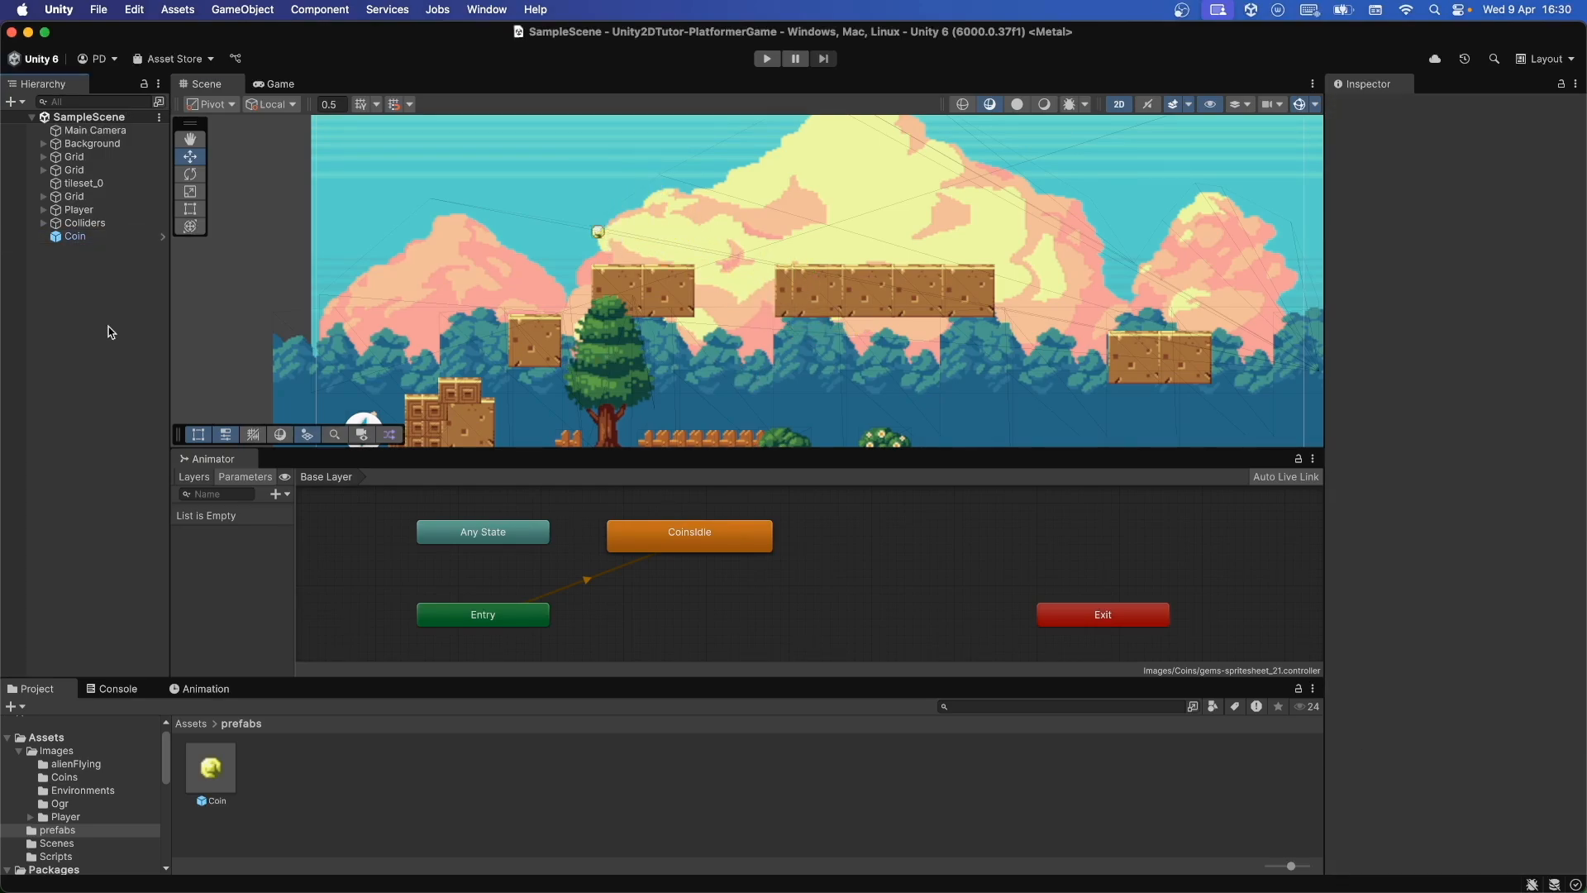
left_click(108, 236)
left_click(613, 229)
left_click_drag(613, 229, 625, 224)
left_click(99, 334)
Step: Play the level, running and jumping the player around to see it with the coin, and stop the playtest
left_click(767, 58)
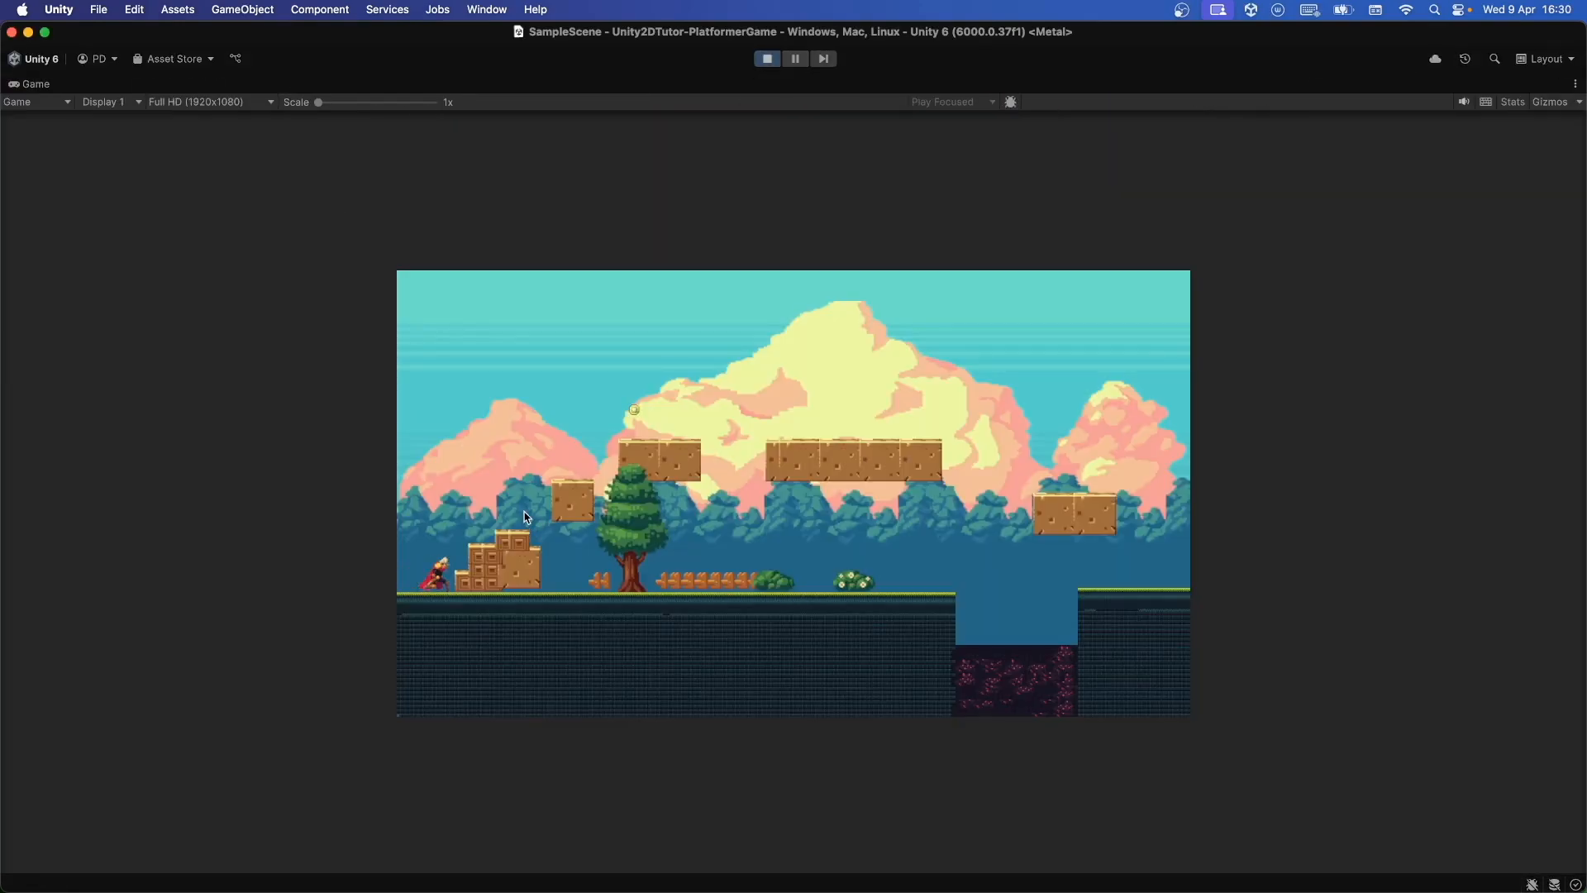
key("d")
key("space")
key("d")
key("space")
key("a")
key("d")
key("space")
key("a")
key("d")
key("d")
key("space")
key("a")
key("super+p")
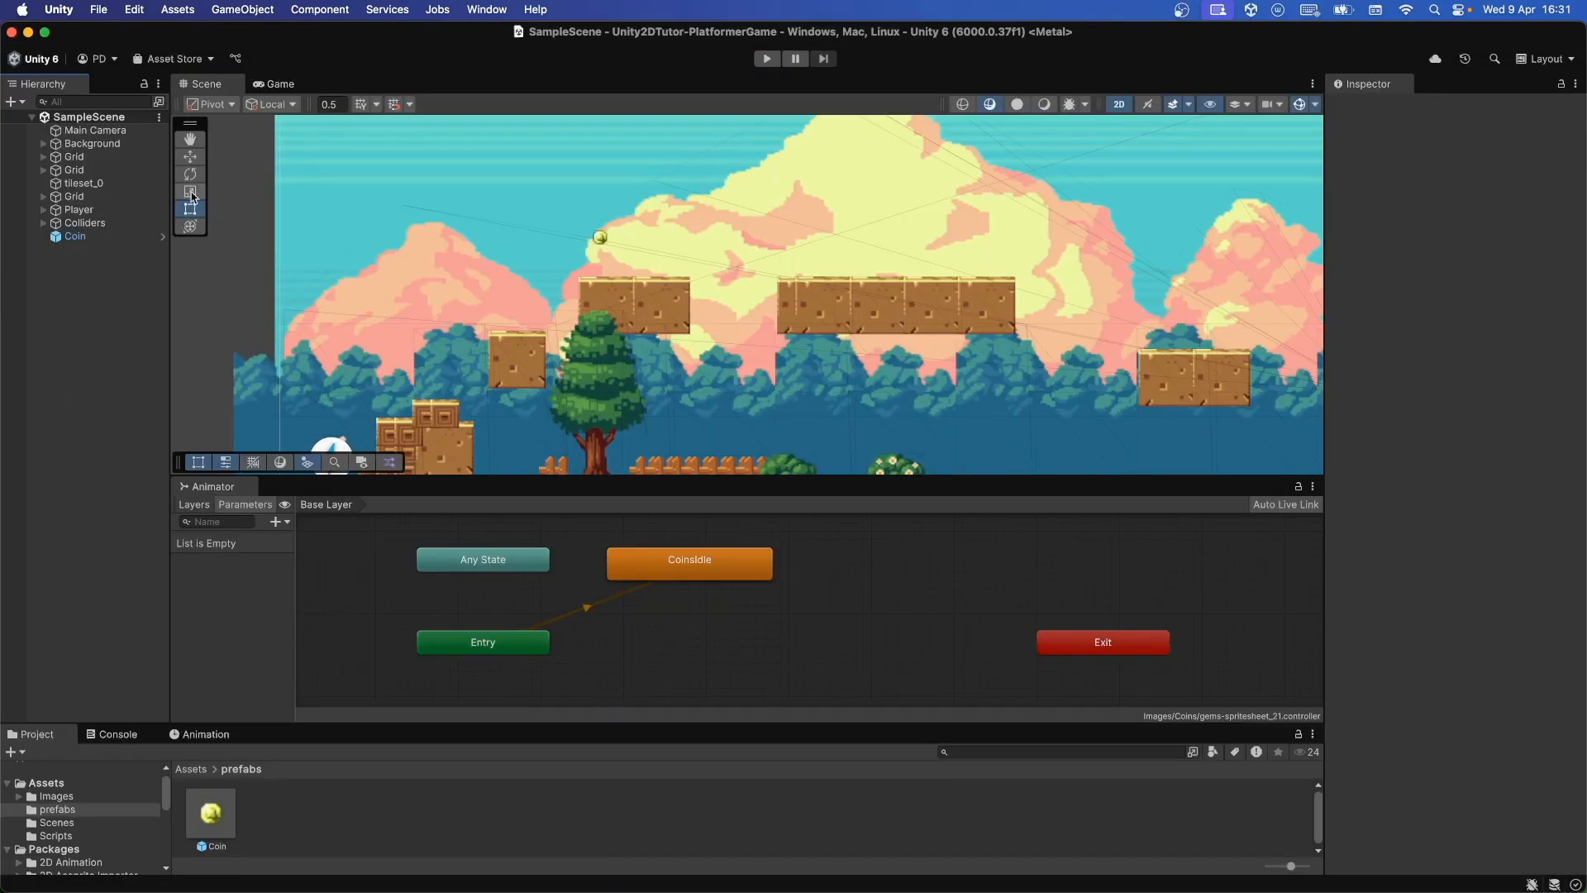
Step: Set the Coin prefab asset's scale to 3 on X, Y and Z
left_click(74, 236)
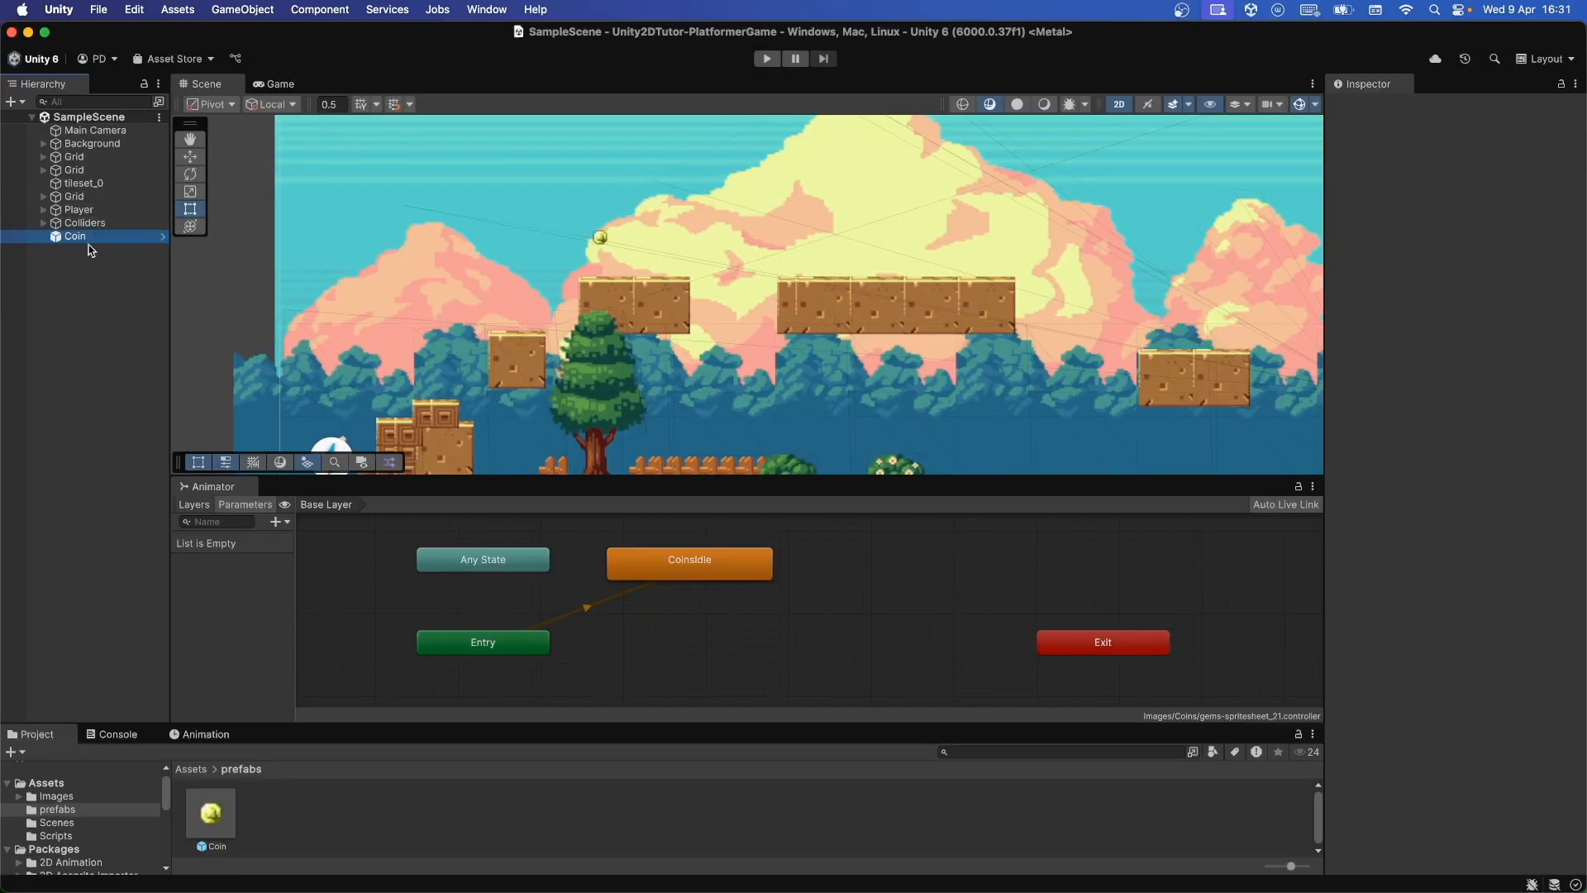
left_click(211, 814)
left_click(1453, 302)
type("3")
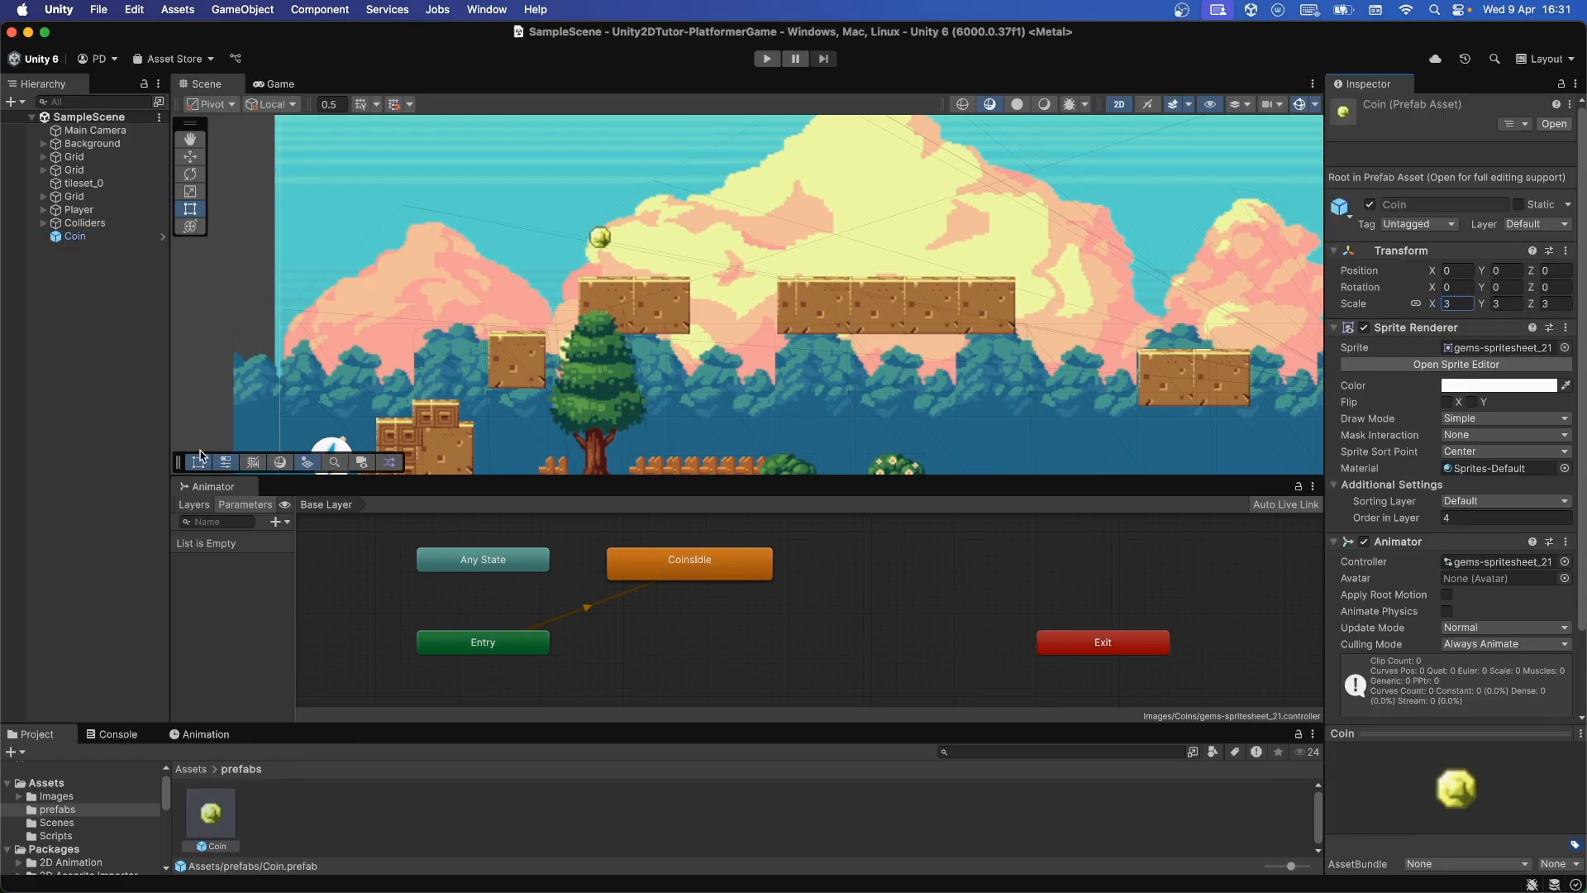
left_click(128, 446)
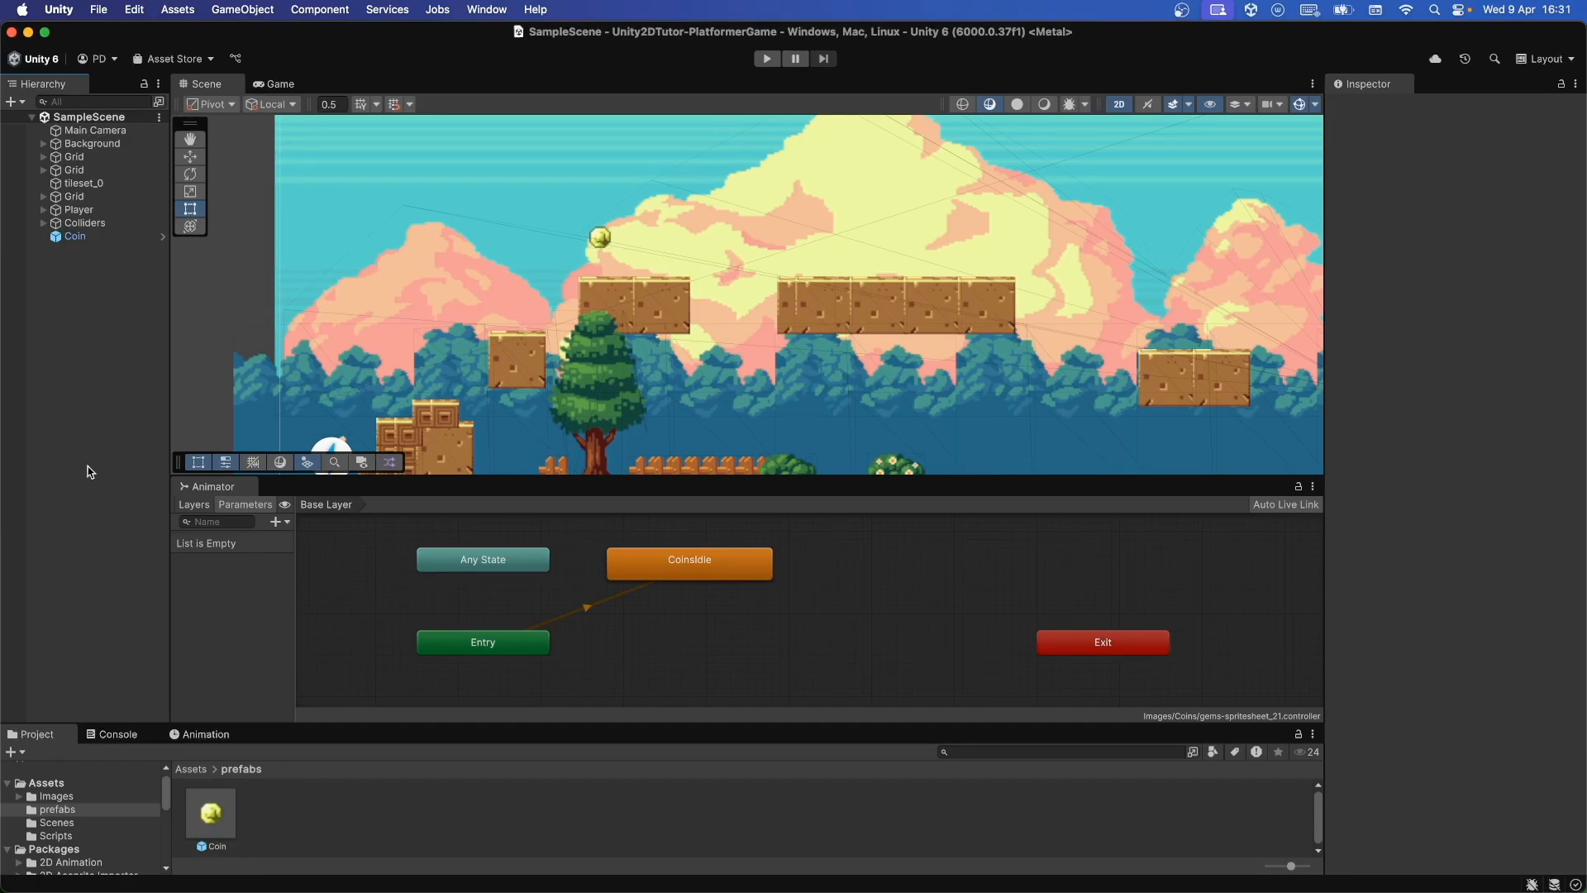
Step: Playtest the level in the Game view, running and jumping the player rightward to check the enlarged coin
left_click(275, 84)
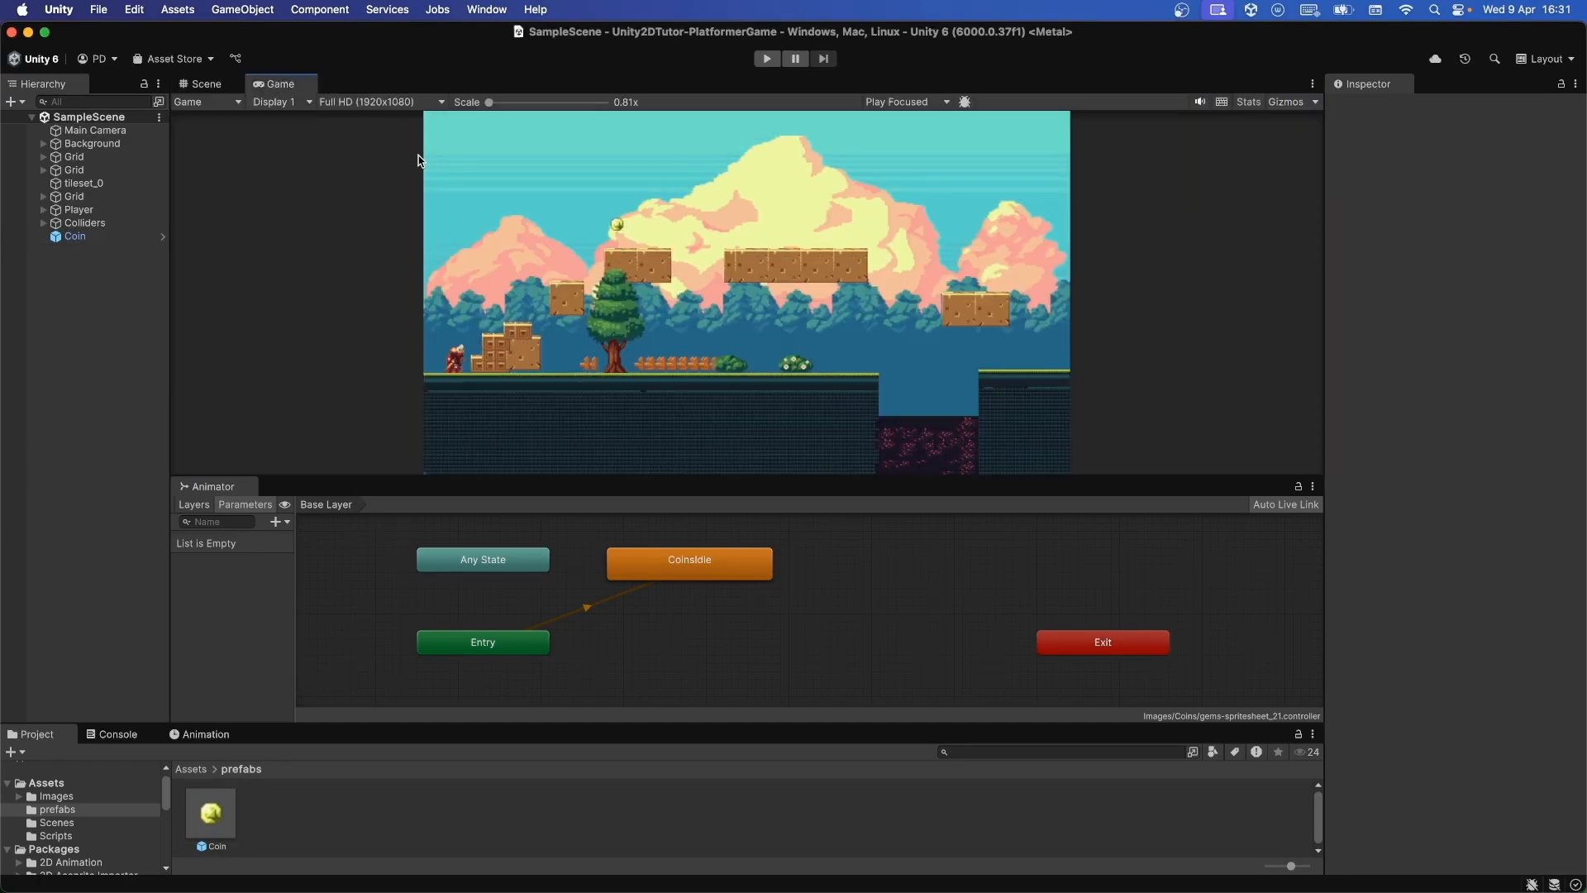
left_click(767, 58)
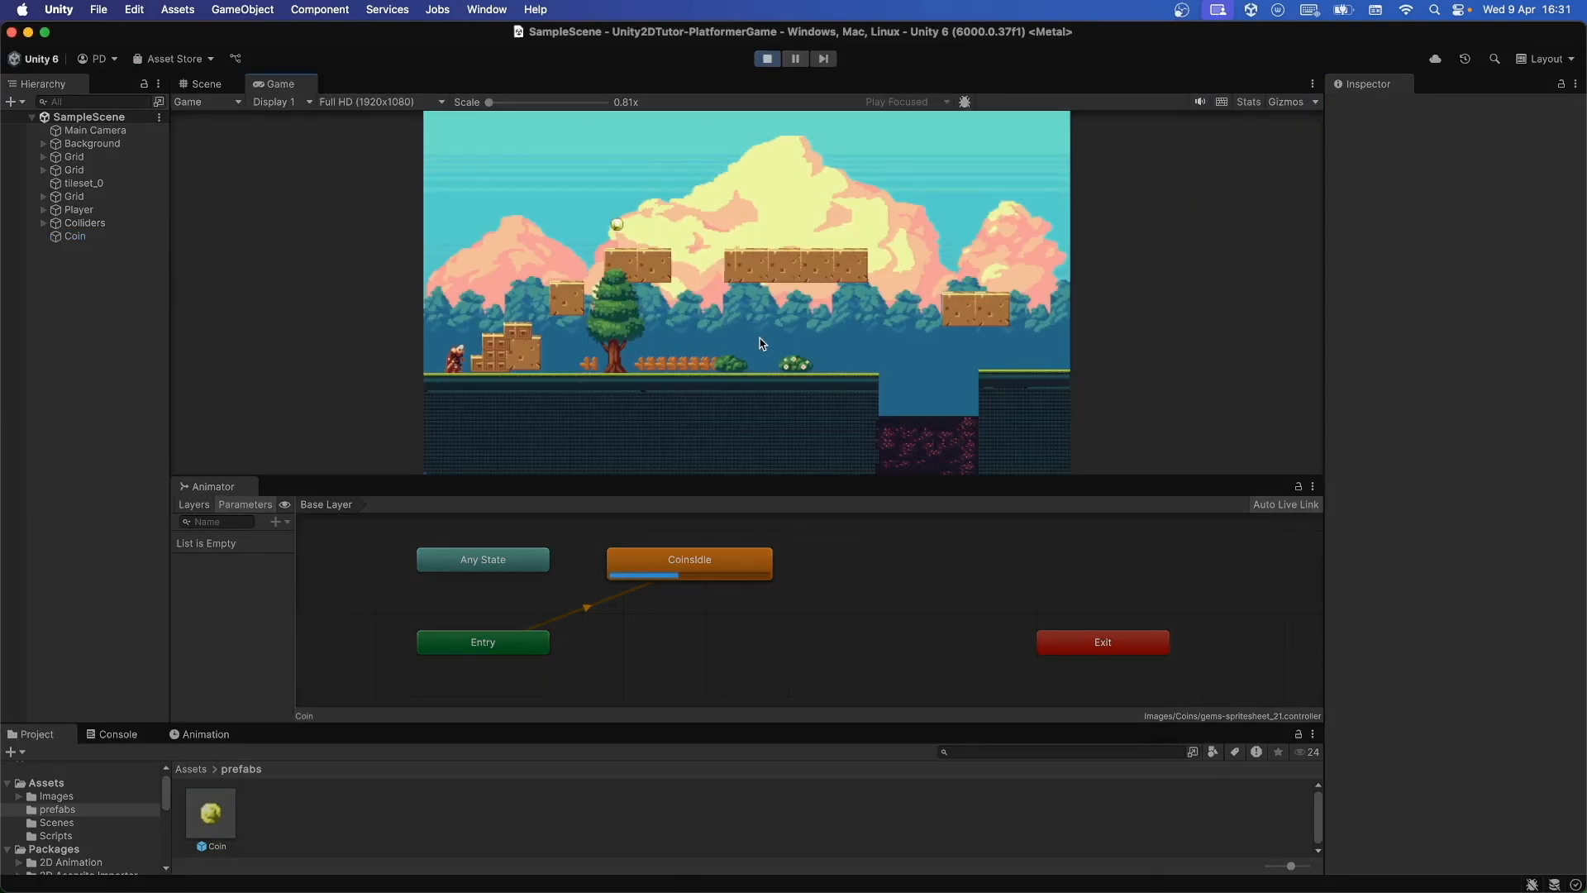
key("Right")
key("space")
key("Right")
key("space")
key("Right")
key("space")
key("Right")
key("Right")
key("space")
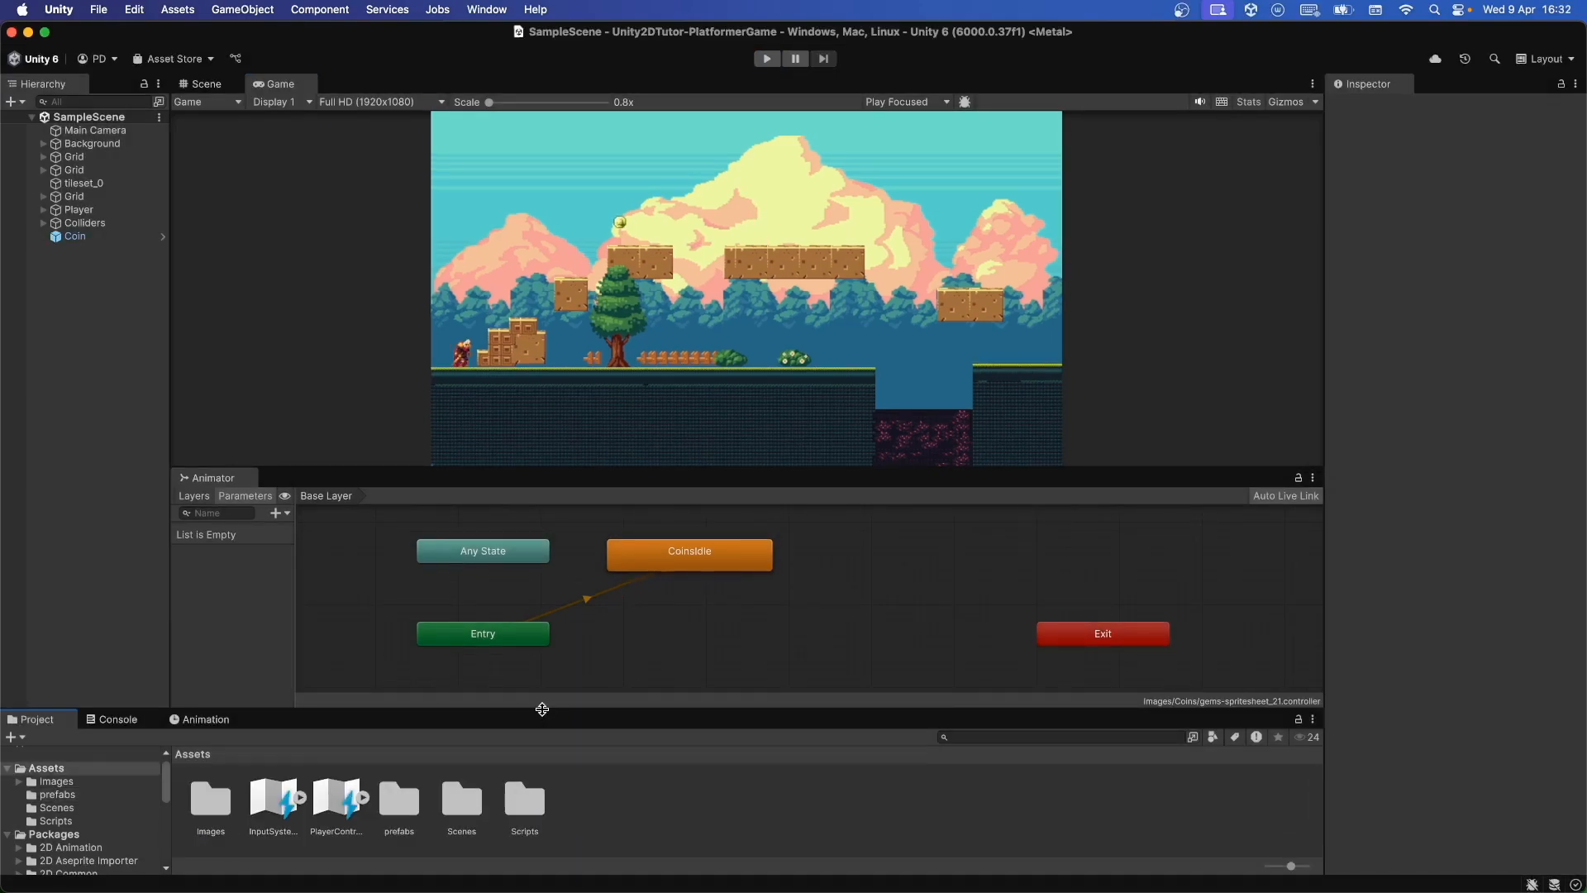
Step: Create an animated scene object from the four ogre-idle sprites in the Ogr folder and save its animation as Idle
left_click_drag(542, 709, 543, 647)
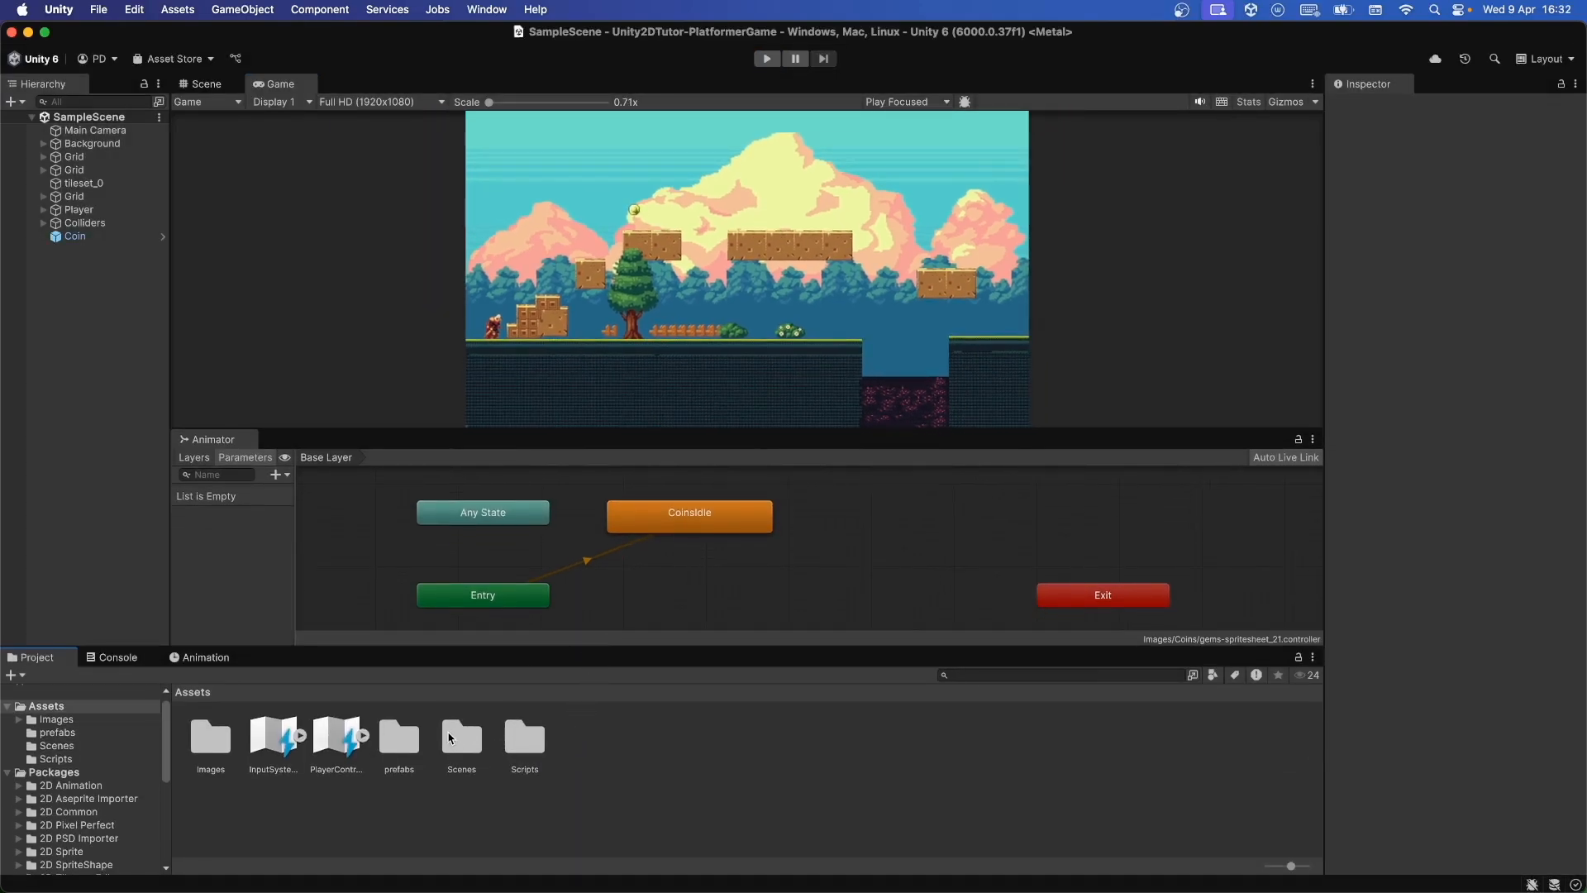
double_click(221, 742)
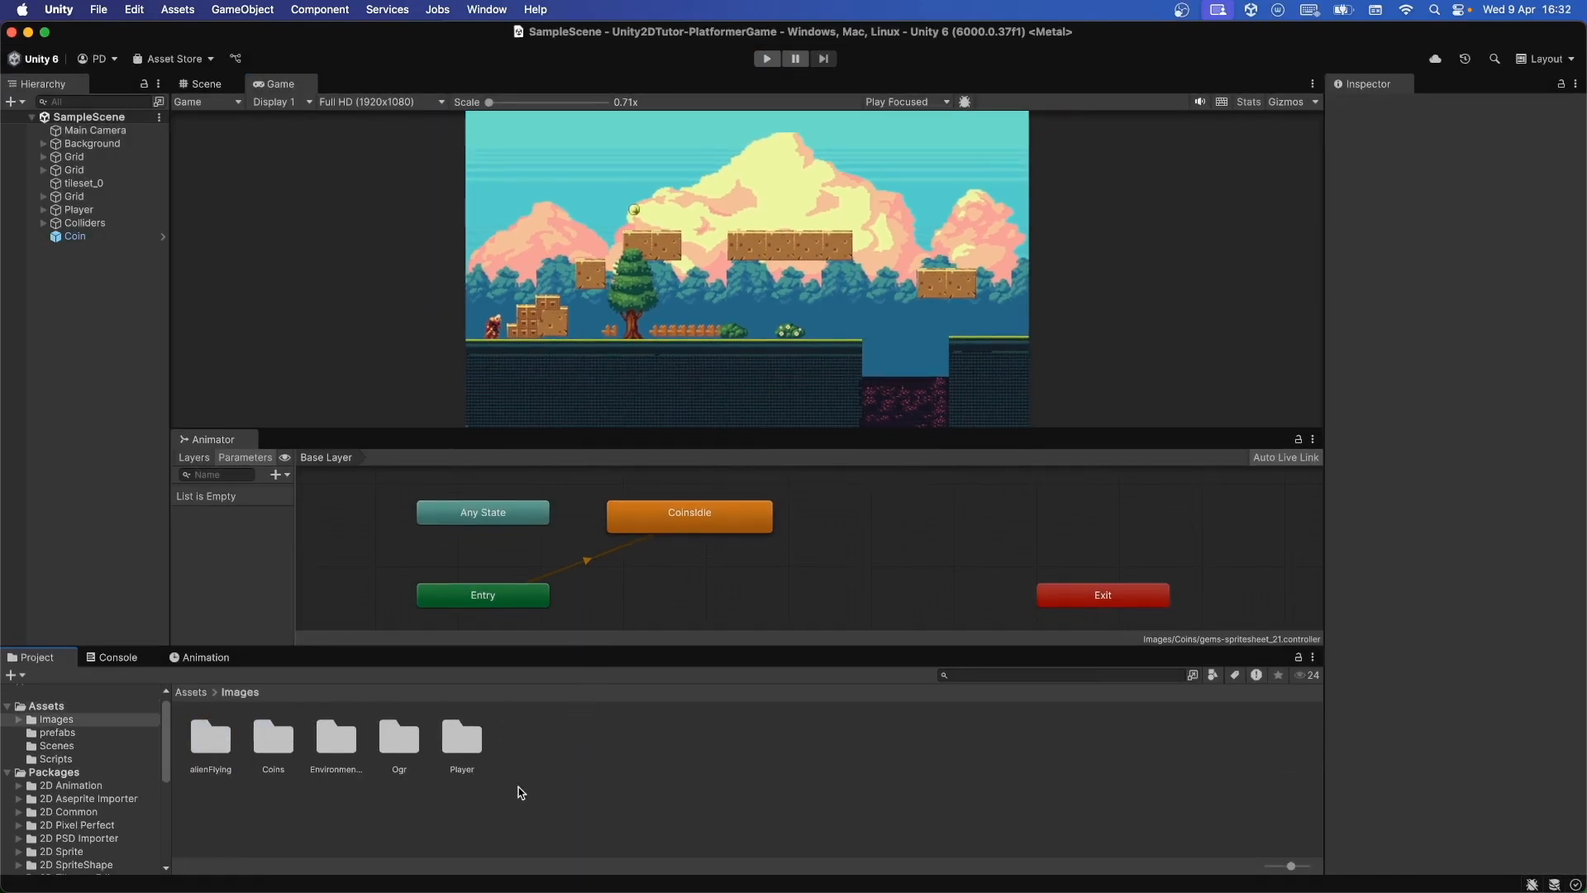
double_click(405, 748)
left_click(300, 735)
left_click(353, 746)
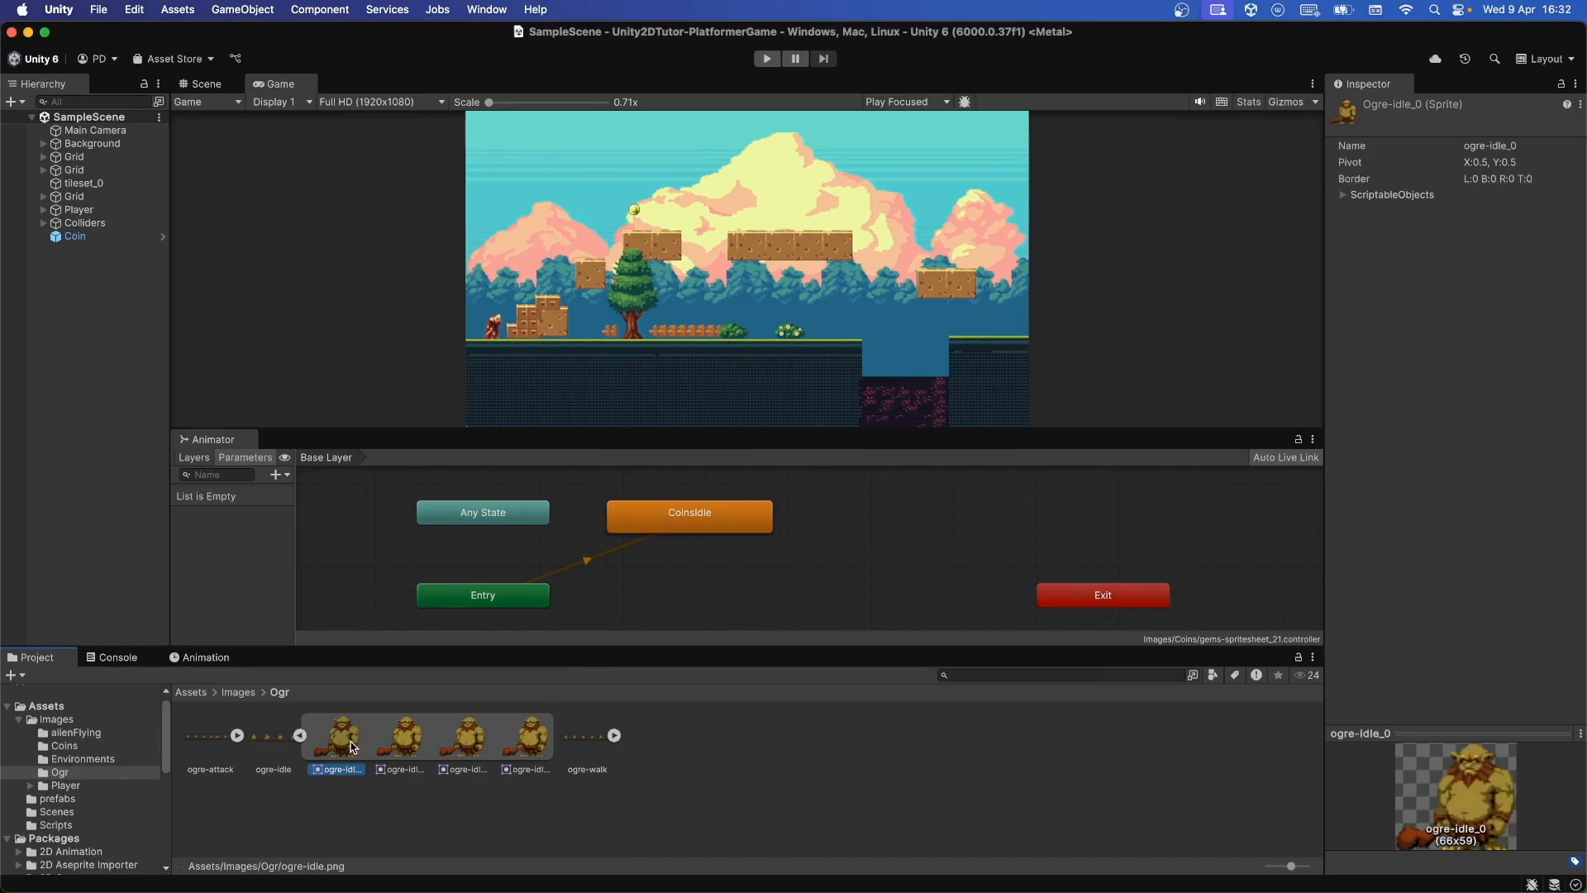
left_click(521, 749, "shift")
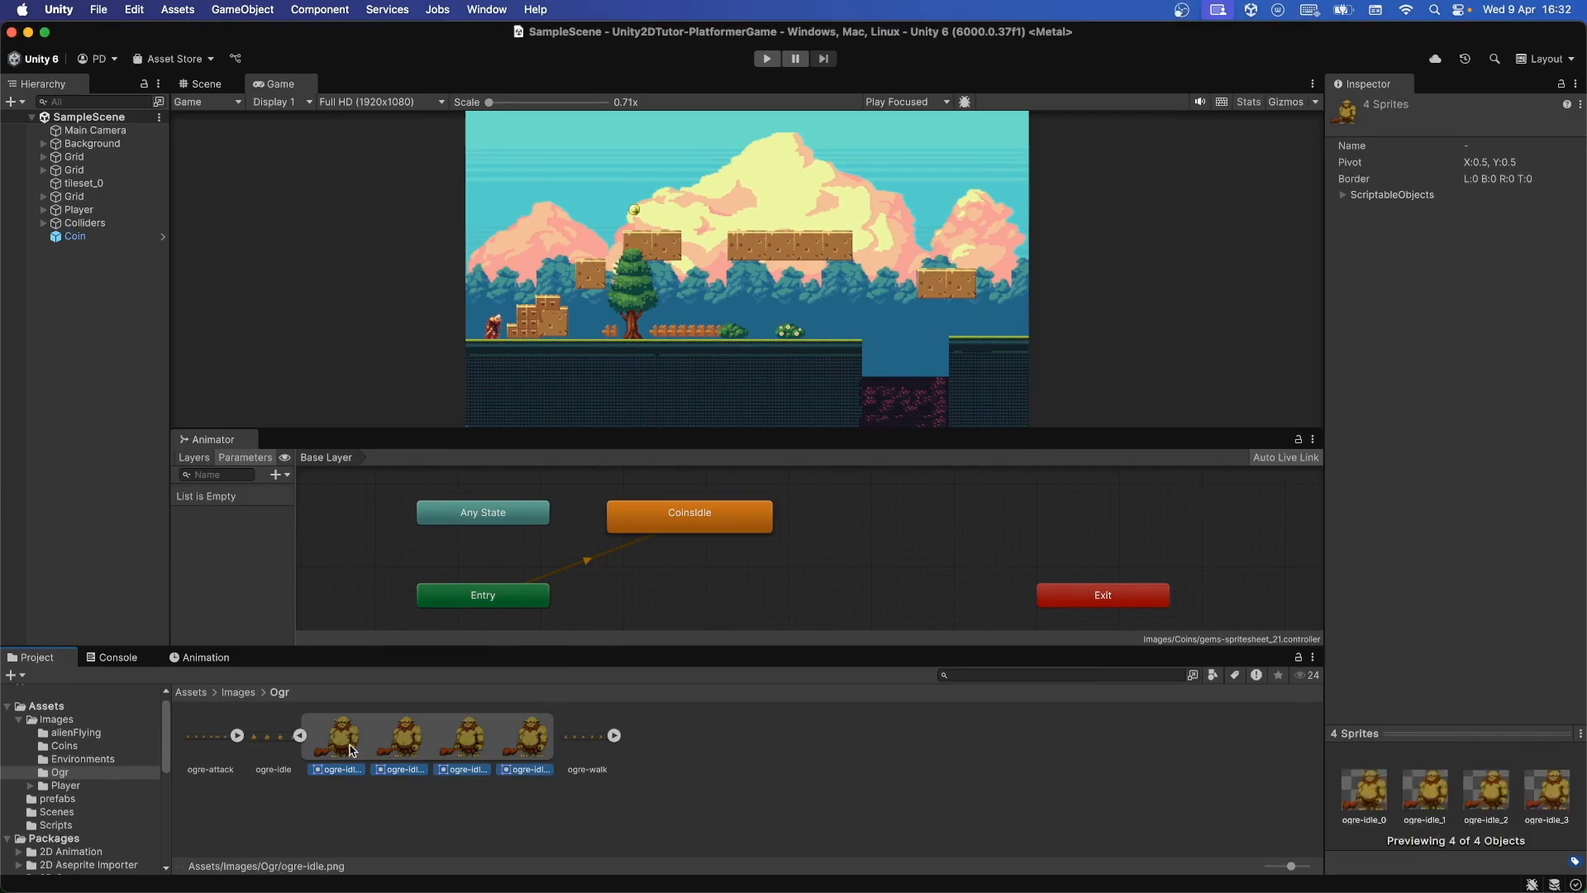
left_click_drag(344, 739, 120, 424)
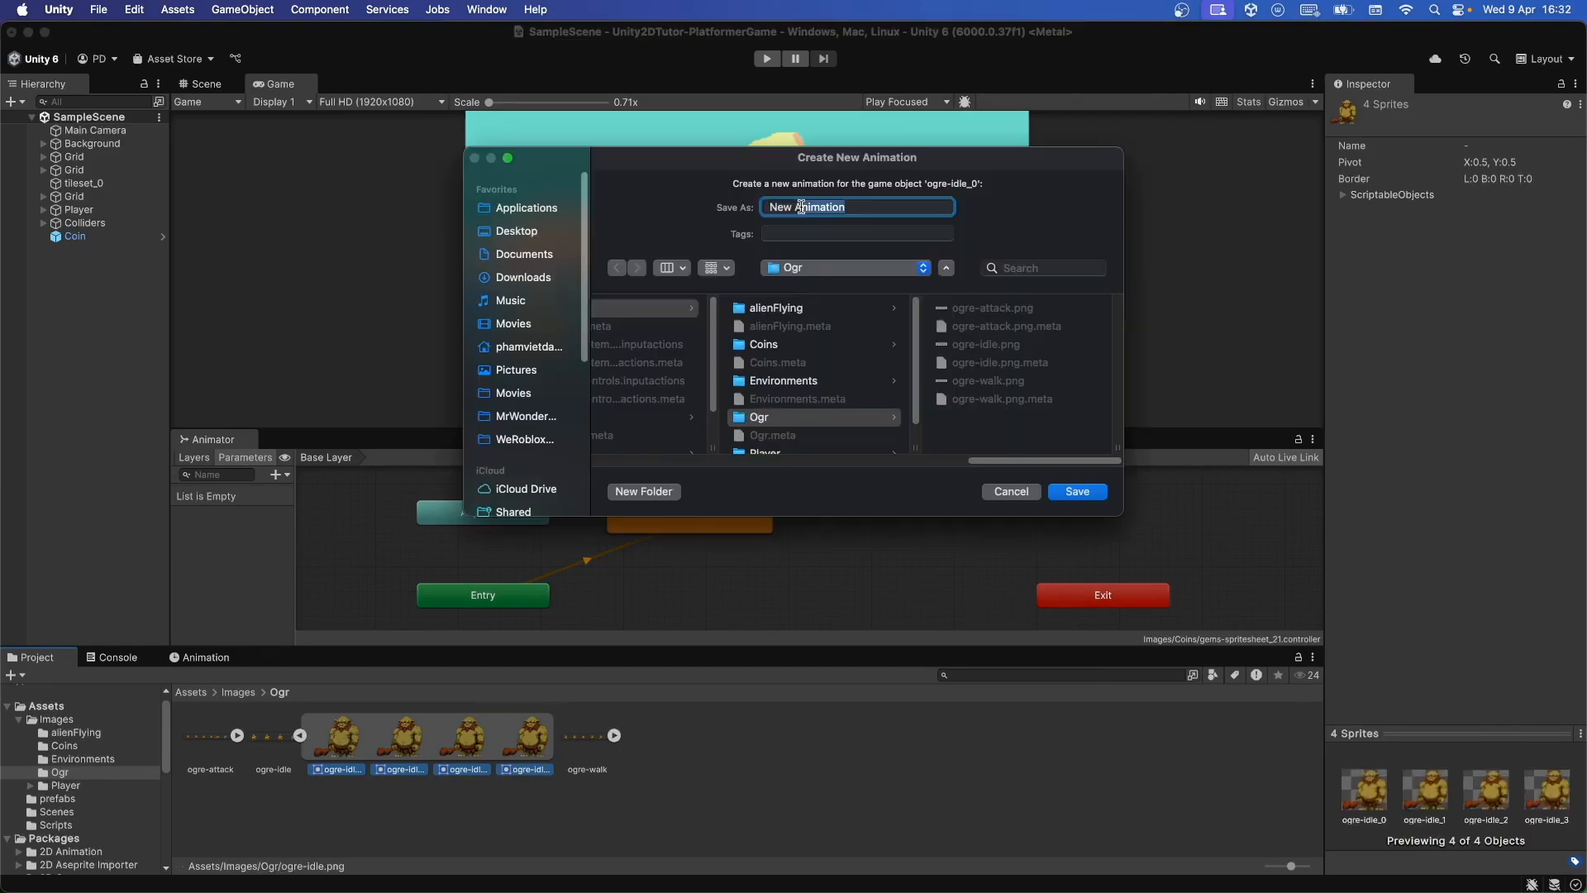
type("Idle")
key("Return")
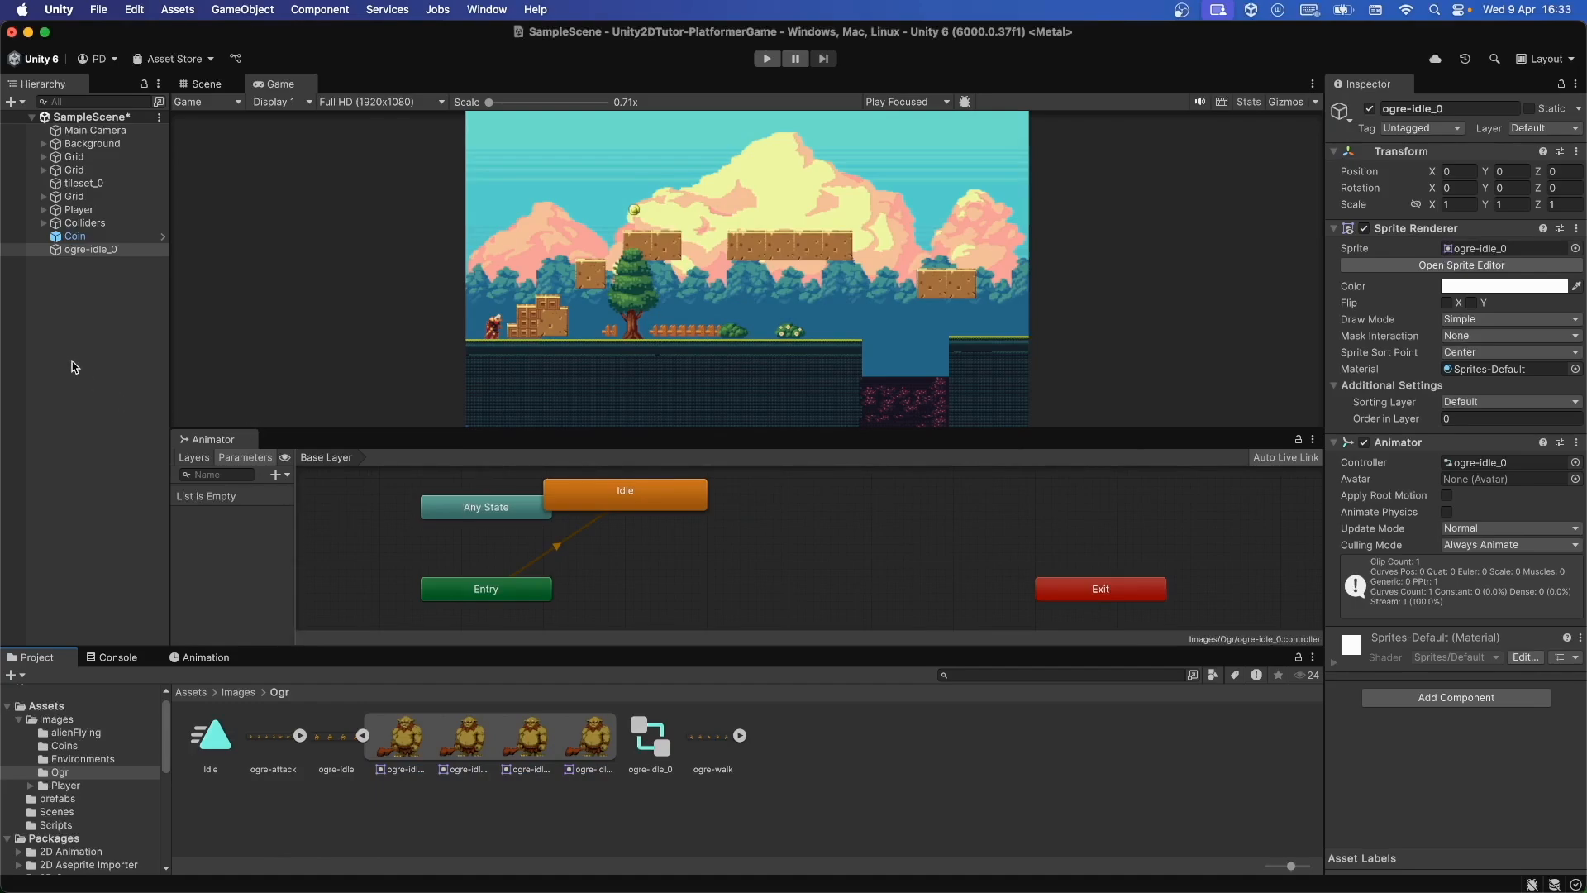
Step: Set the ogre object's Order in Layer to 3 in its Sprite Renderer
double_click(116, 249)
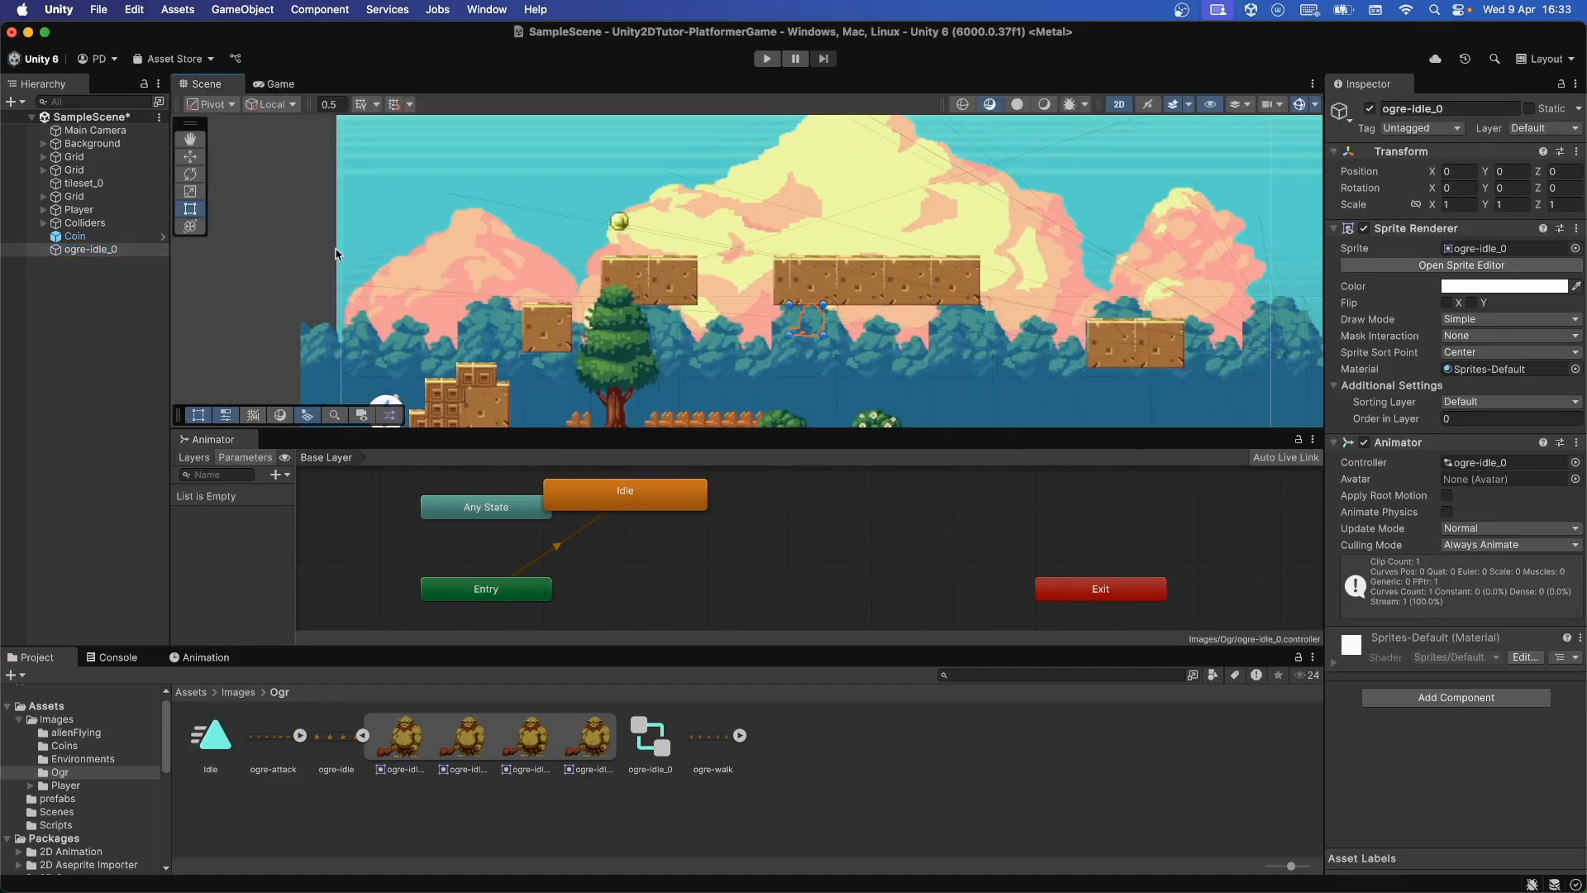
left_click(56, 331)
double_click(106, 249)
scroll(595, 298, "down", 5)
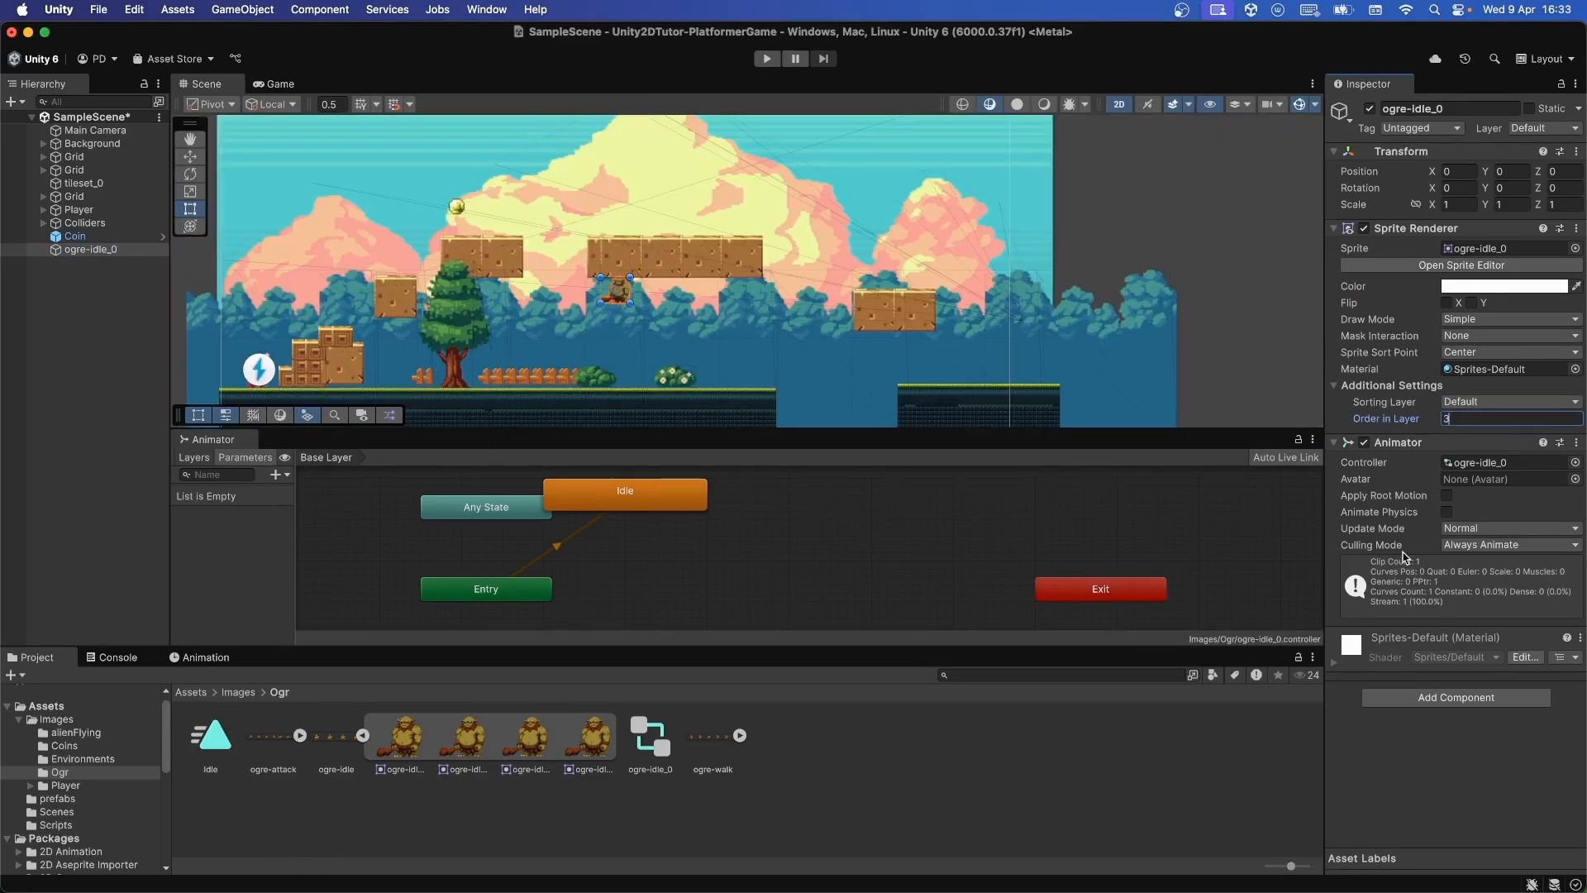
Step: Move the ogre onto the ground between the two bushes, at about X 0.39, Y -1.9, and save the scene
key("w")
left_click(91, 250)
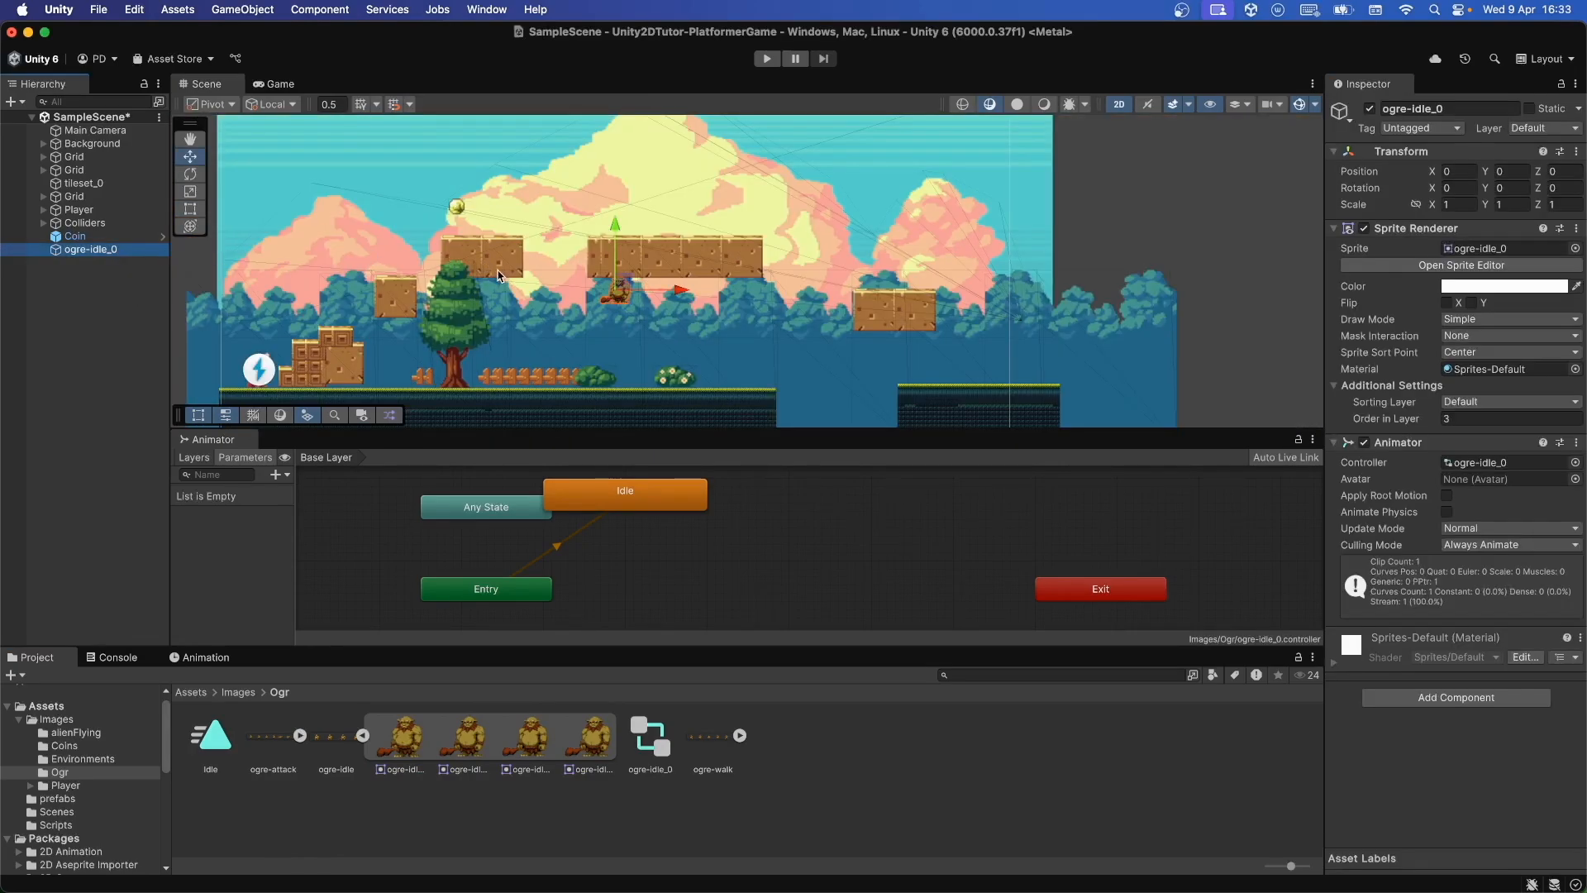
left_click_drag(616, 230, 616, 263)
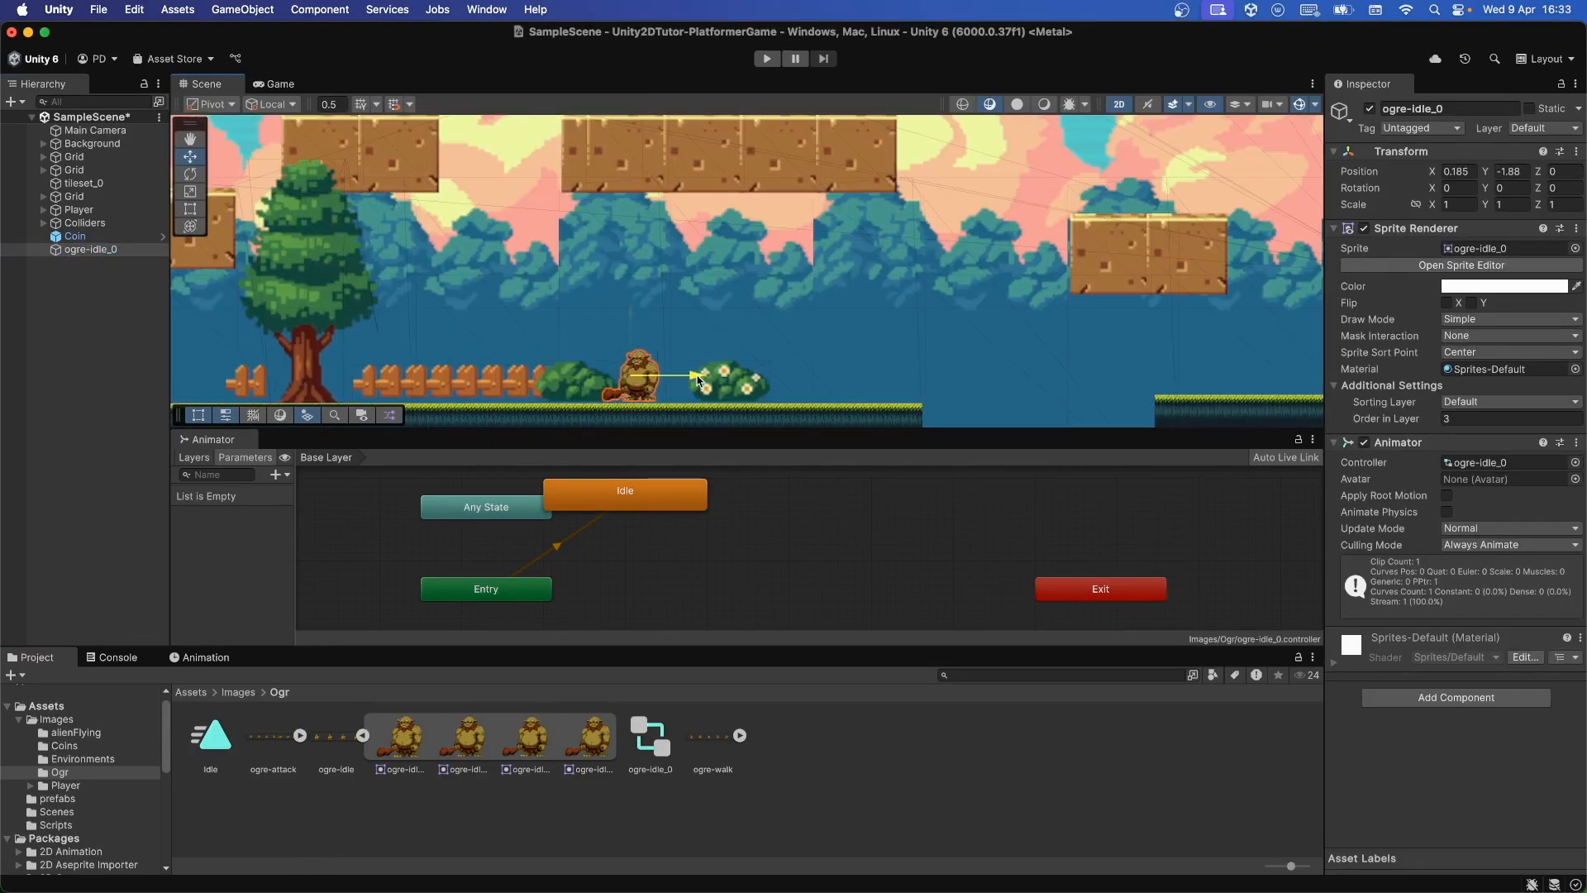
mouse_move(695, 384)
left_mouse_down()
mouse_move(731, 384)
mouse_move(713, 380)
left_mouse_up()
left_click_drag(648, 310, 648, 313)
key("super+s")
left_click(71, 362)
scroll(345, 249, "down", 5)
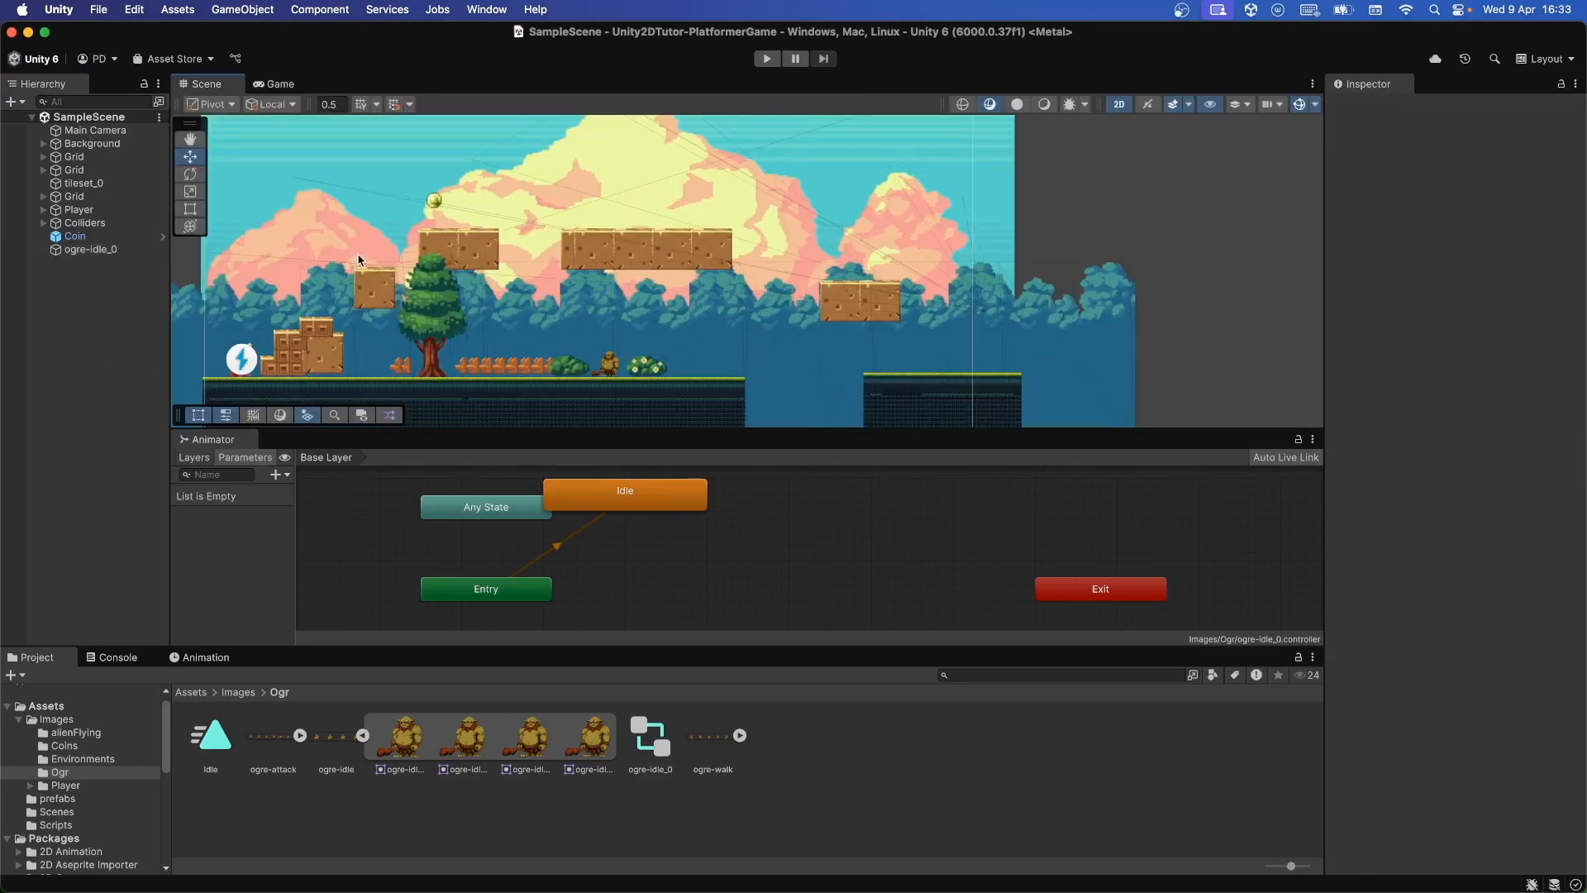
Step: Set the ogre object's scale to 2 on X, Y and Z
left_click(83, 248)
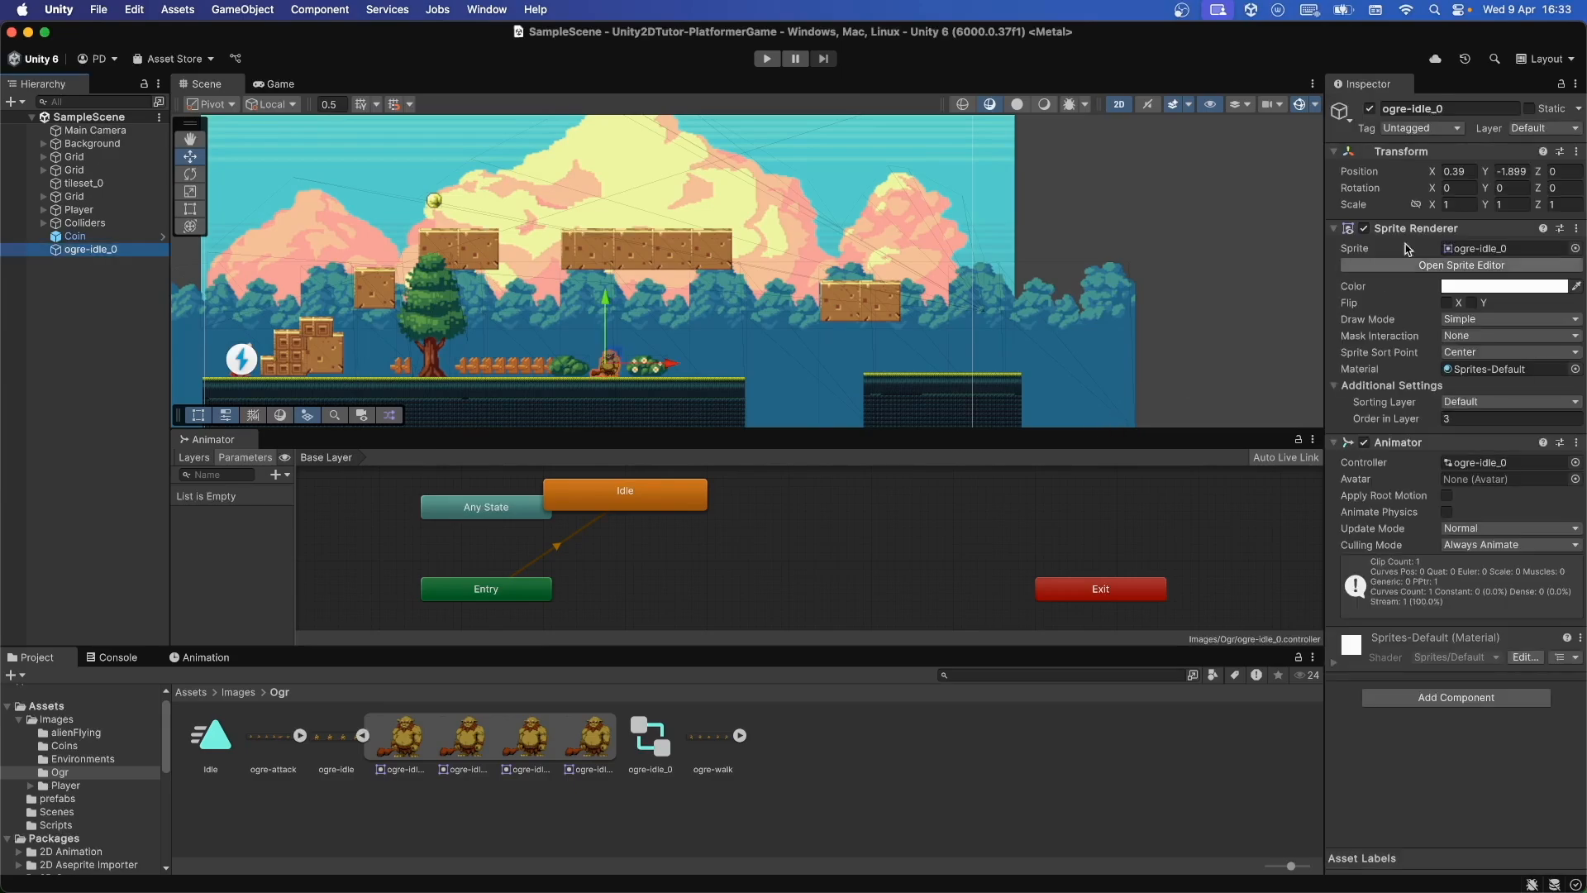
left_click(1450, 206)
left_click(1414, 207)
type("2")
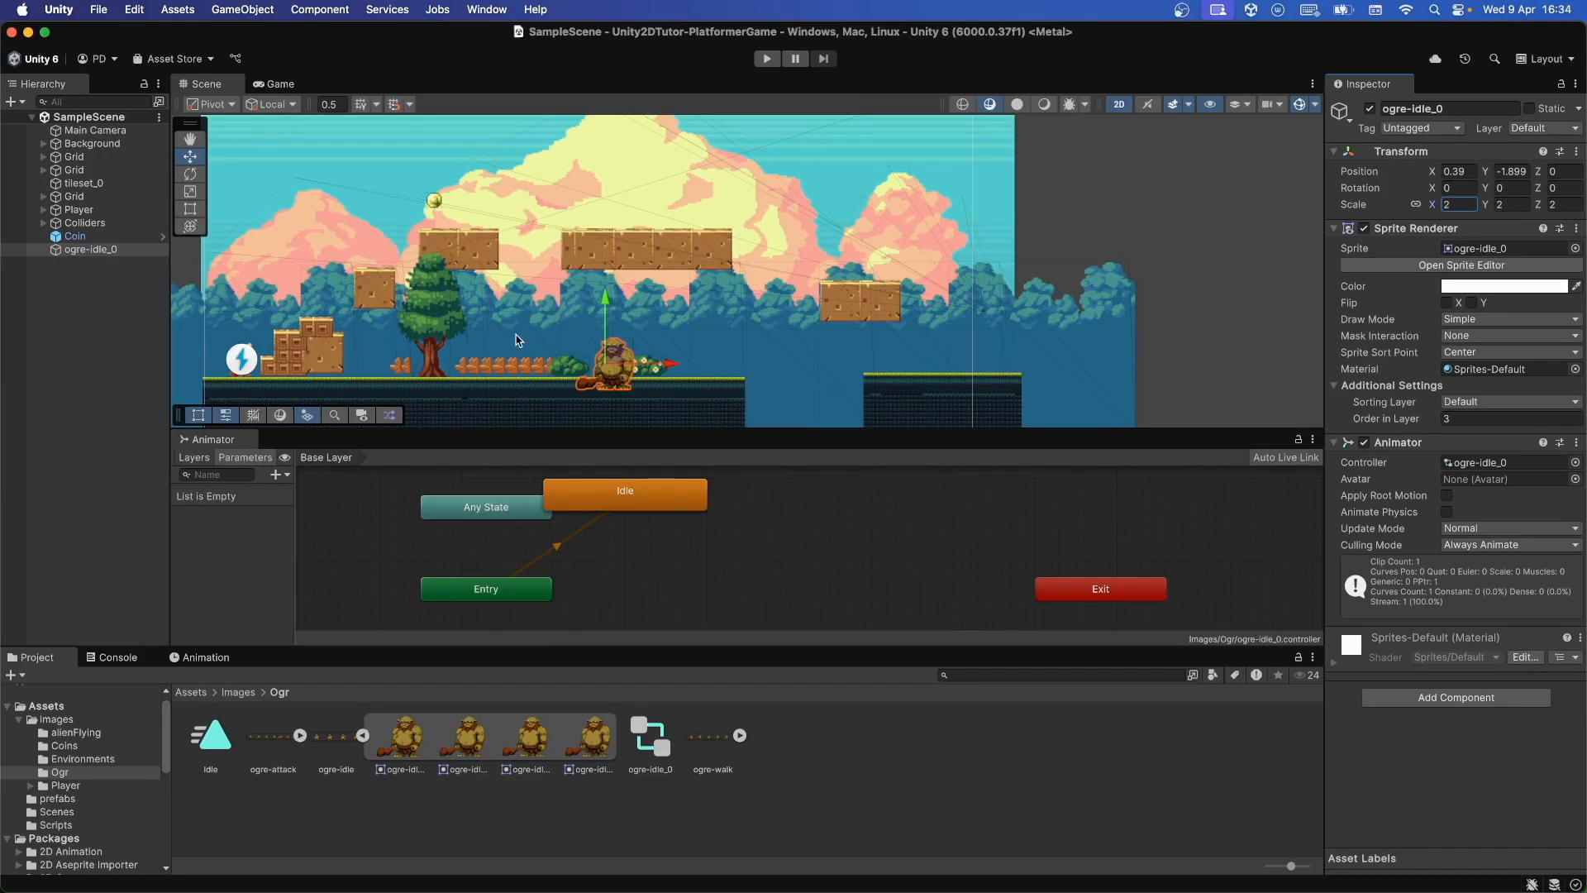
Step: Create an animated scene object from all 24 sprites of the alienFlying sprite sheet and save its animation as Idle
left_click(553, 797)
left_click(76, 733)
left_click(237, 735)
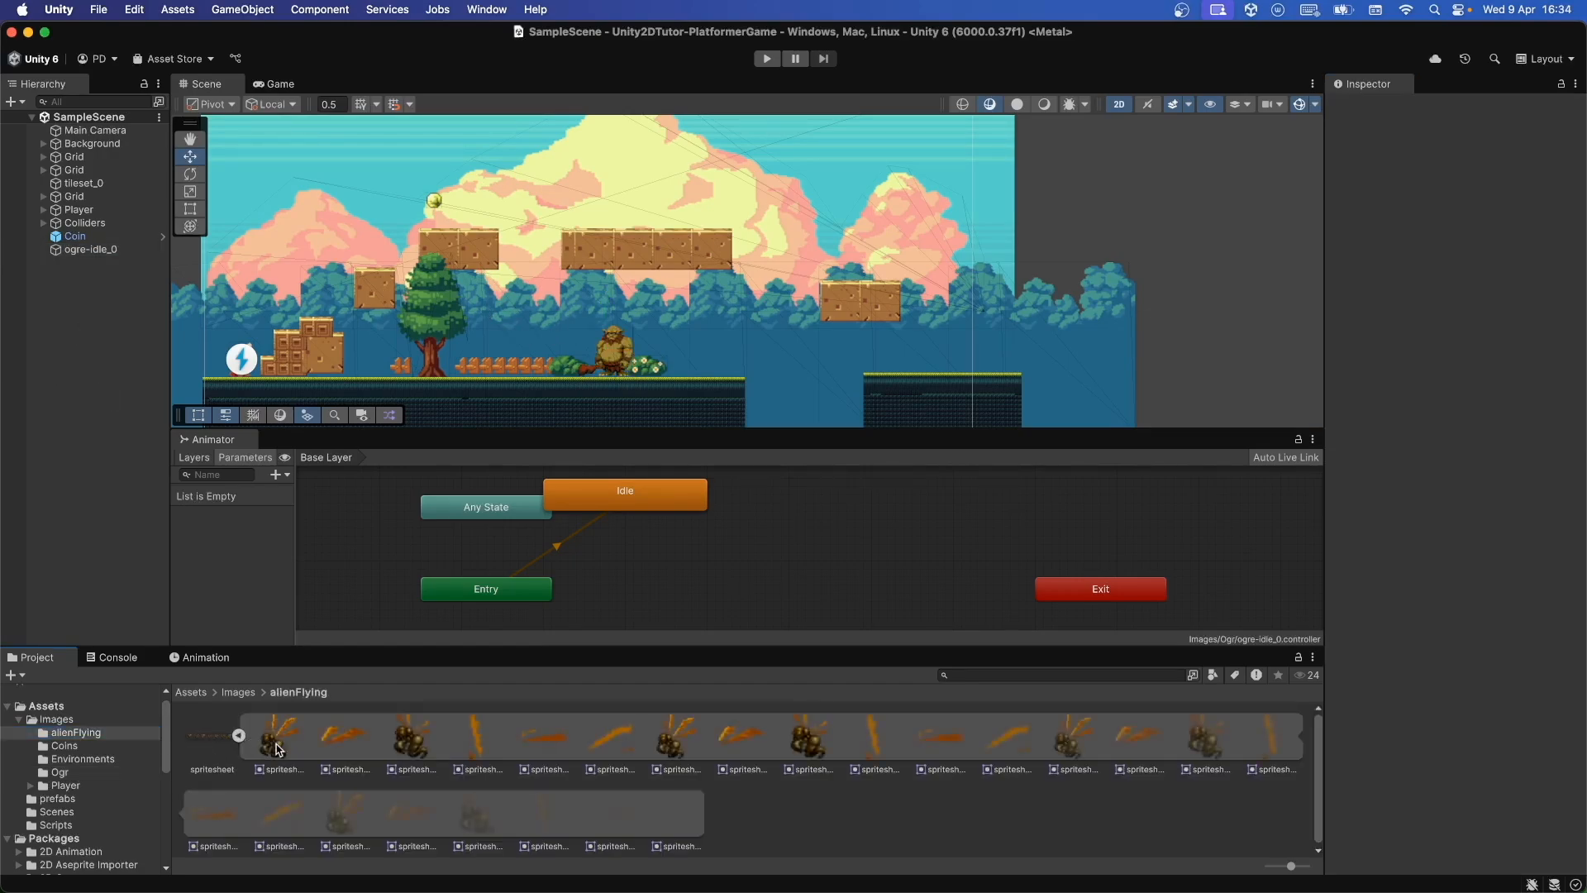
left_click(677, 824, "shift")
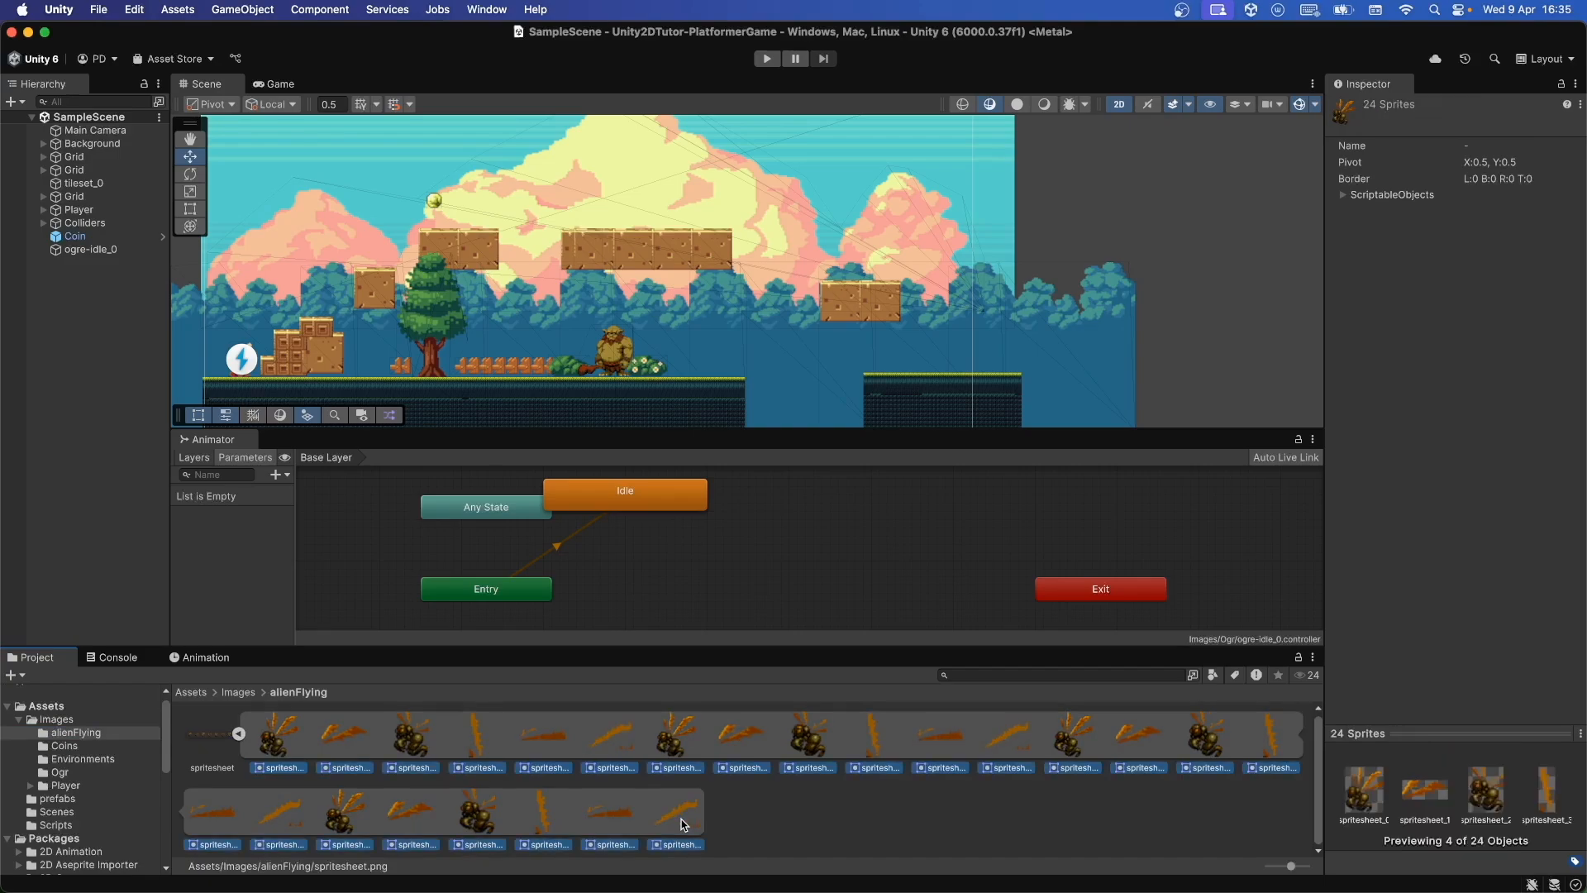
left_click_drag(677, 819, 842, 217)
type("Flying")
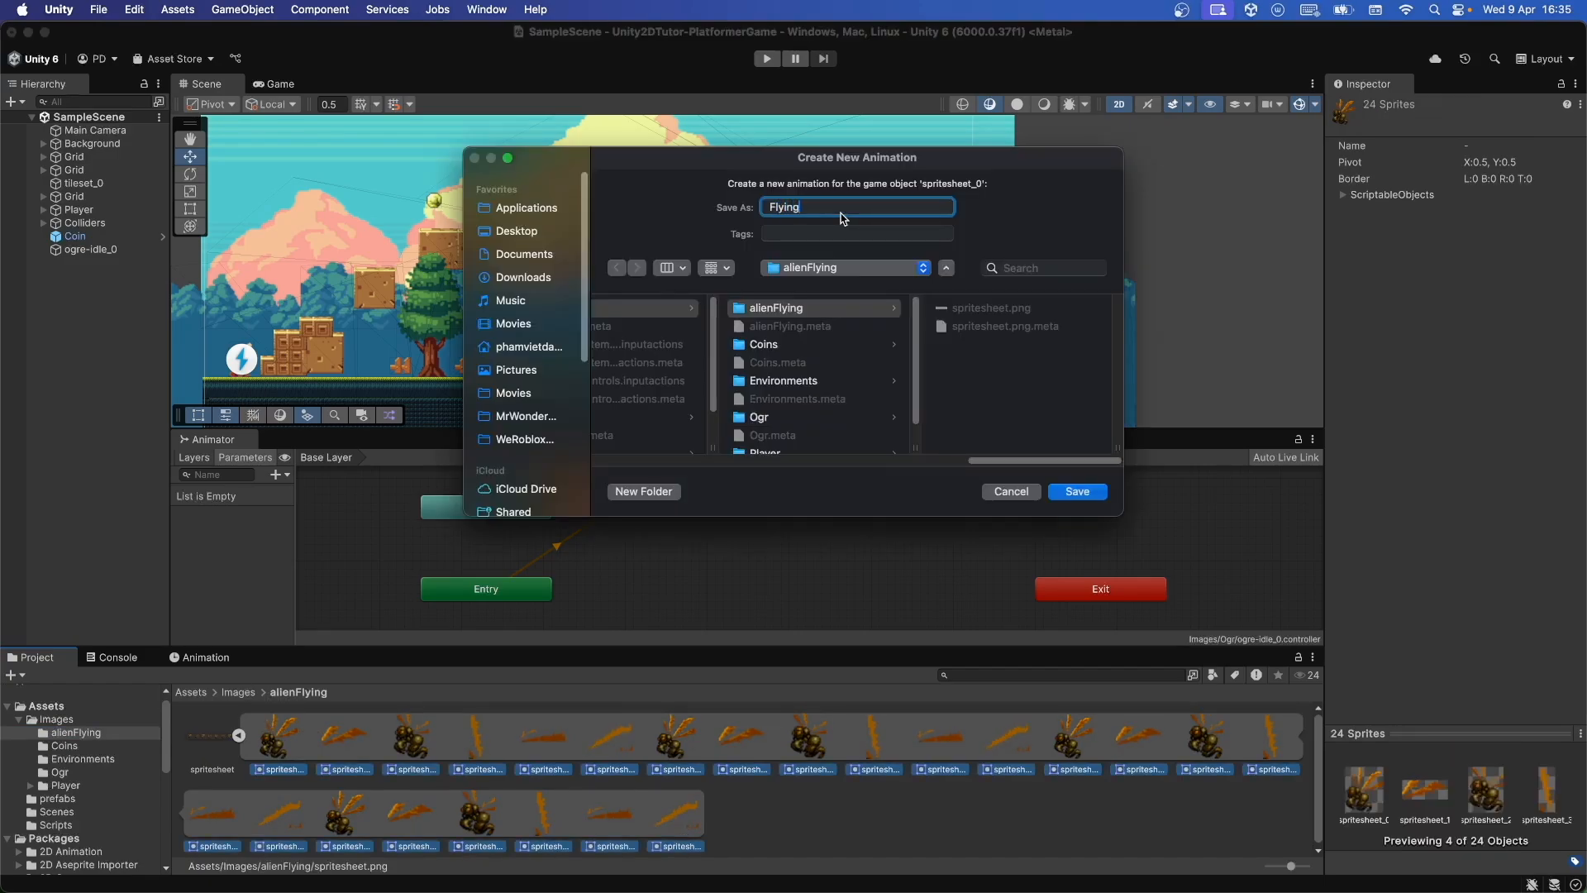
key("BackSpace")
type("A")
key("BackSpace")
type("Idle")
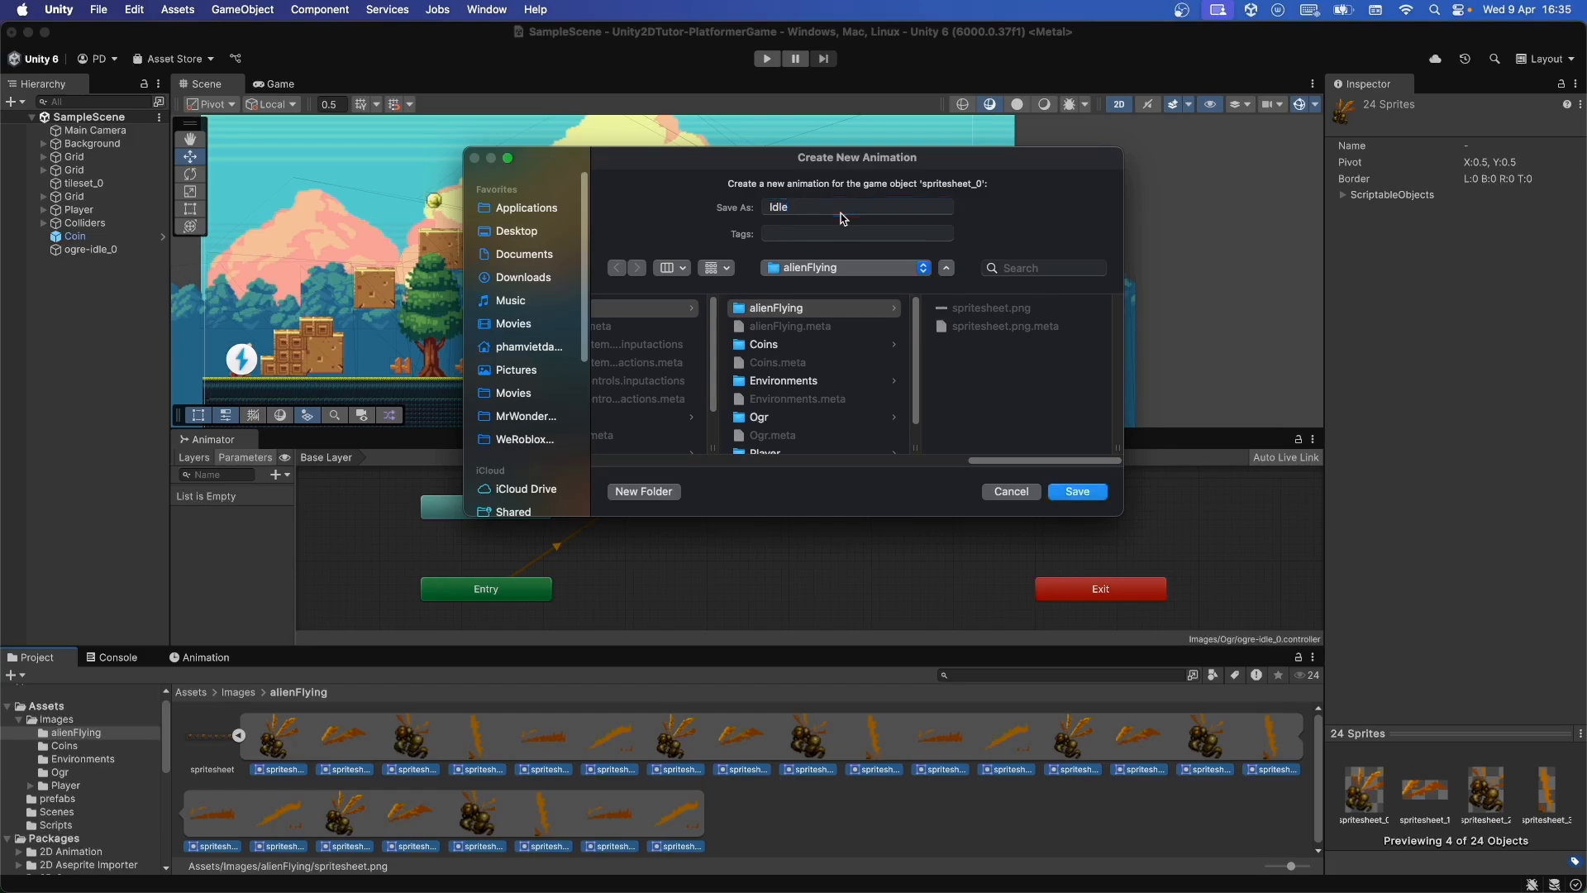
key("Return")
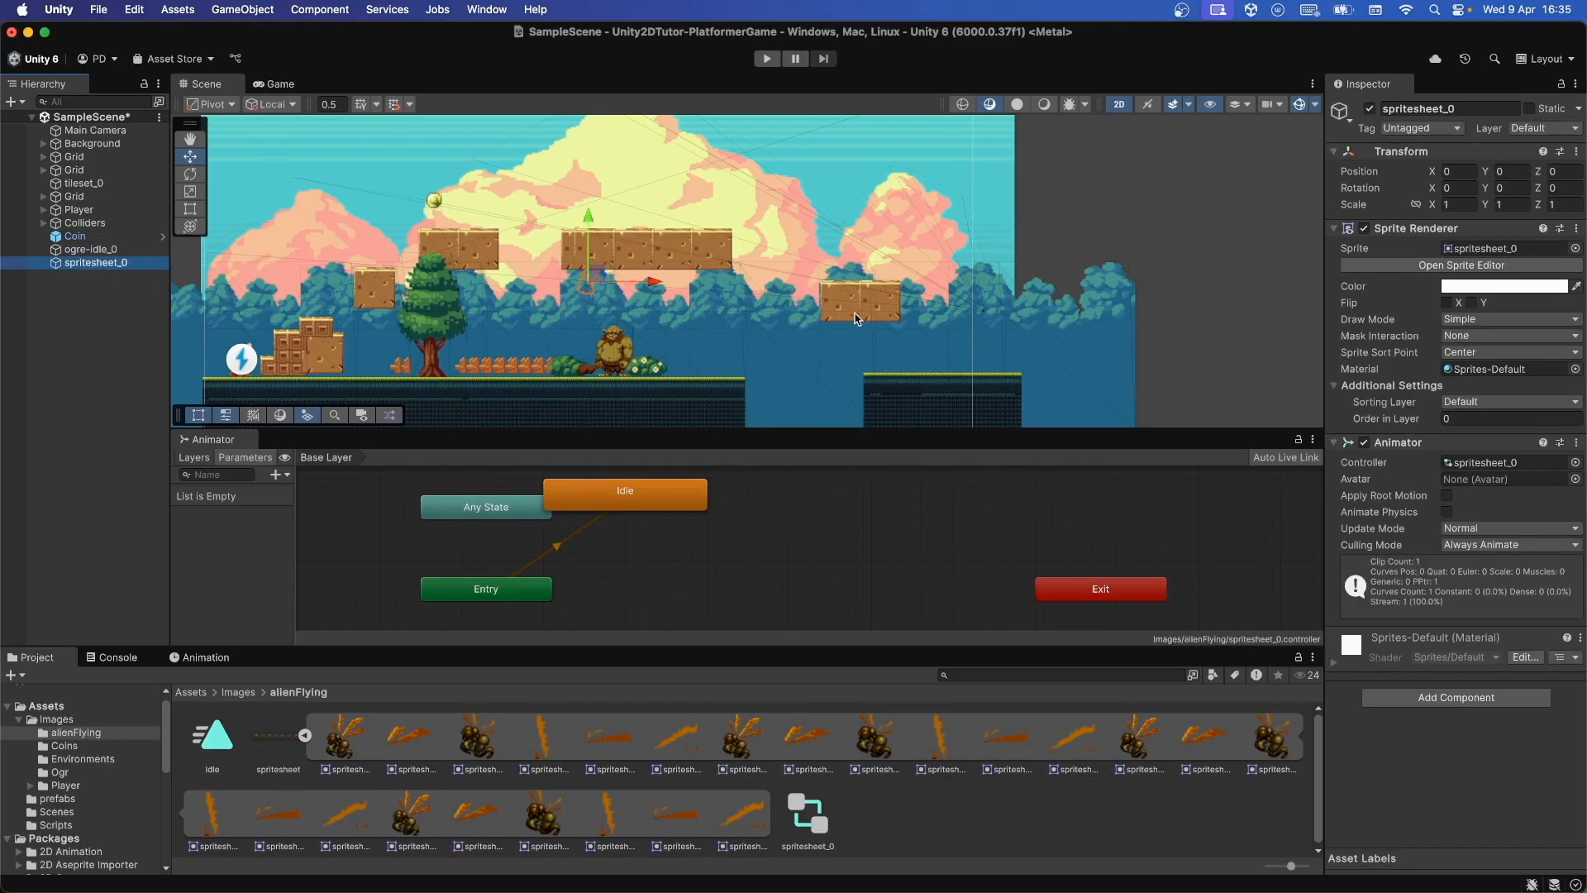
Step: Set the alien object's scale to 2 on all axes and its Order in Layer to 3, and save the scene
left_click(1416, 205)
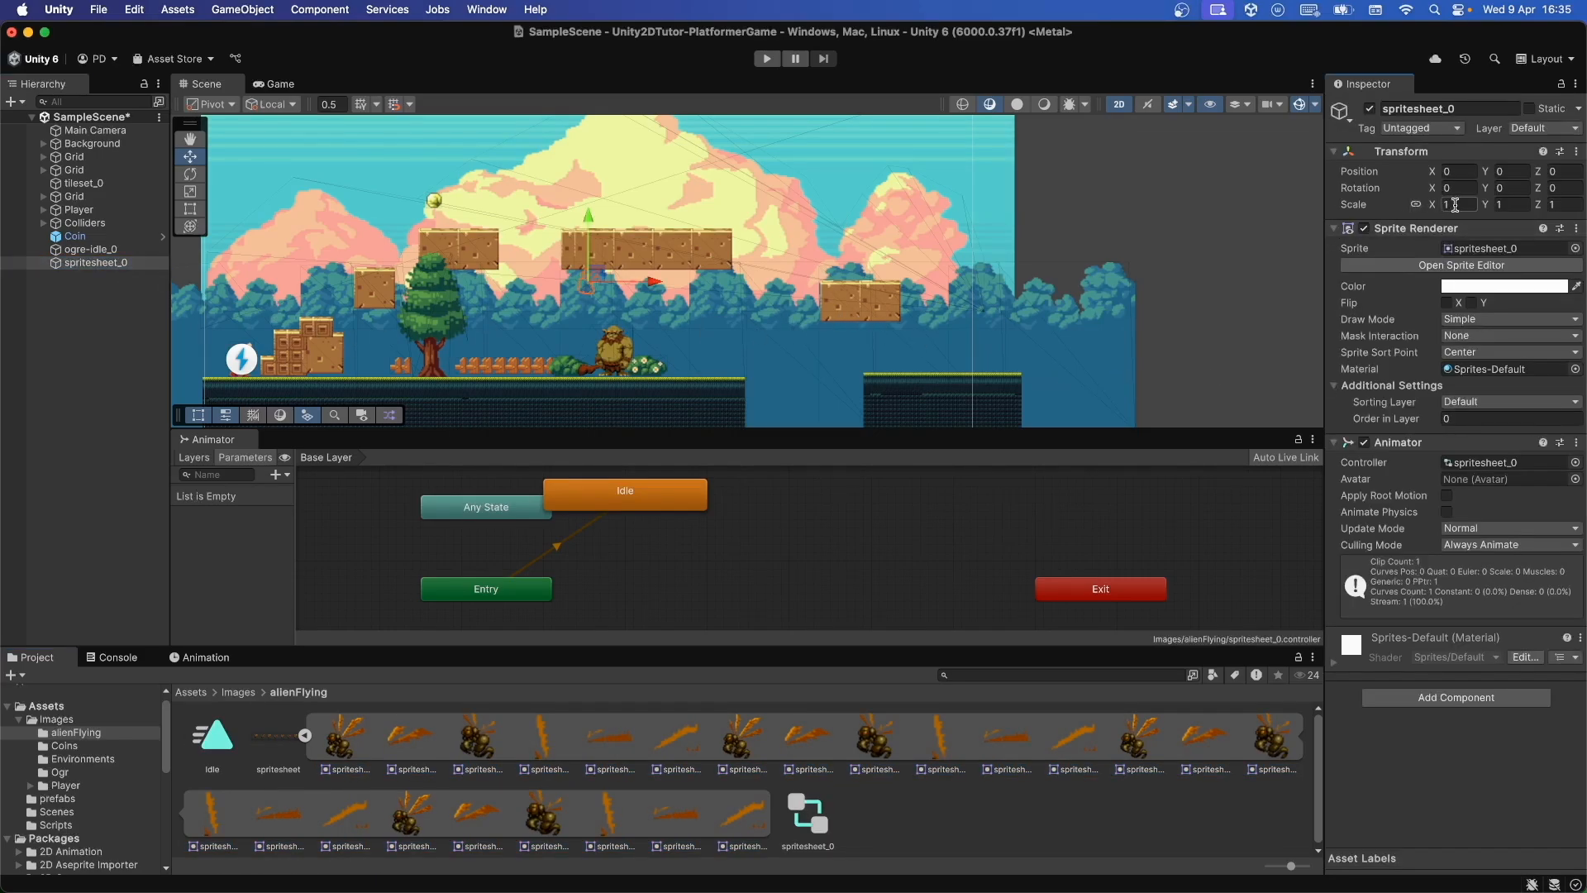
type("3")
key("BackSpace")
type("2")
left_click(1410, 417)
type("3")
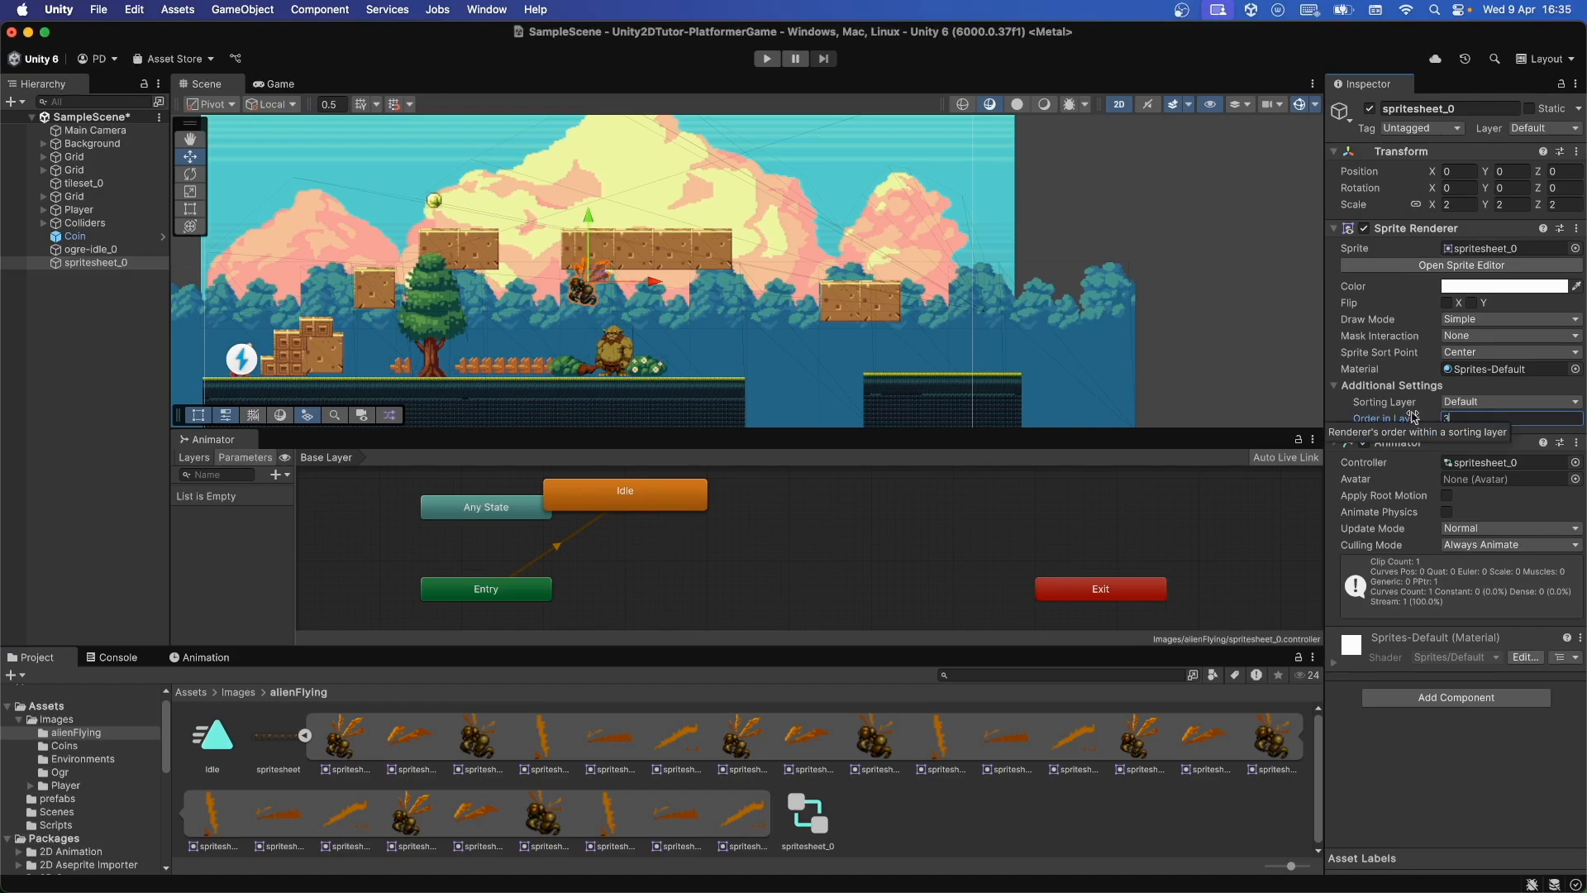
key("super+s")
left_click(94, 348)
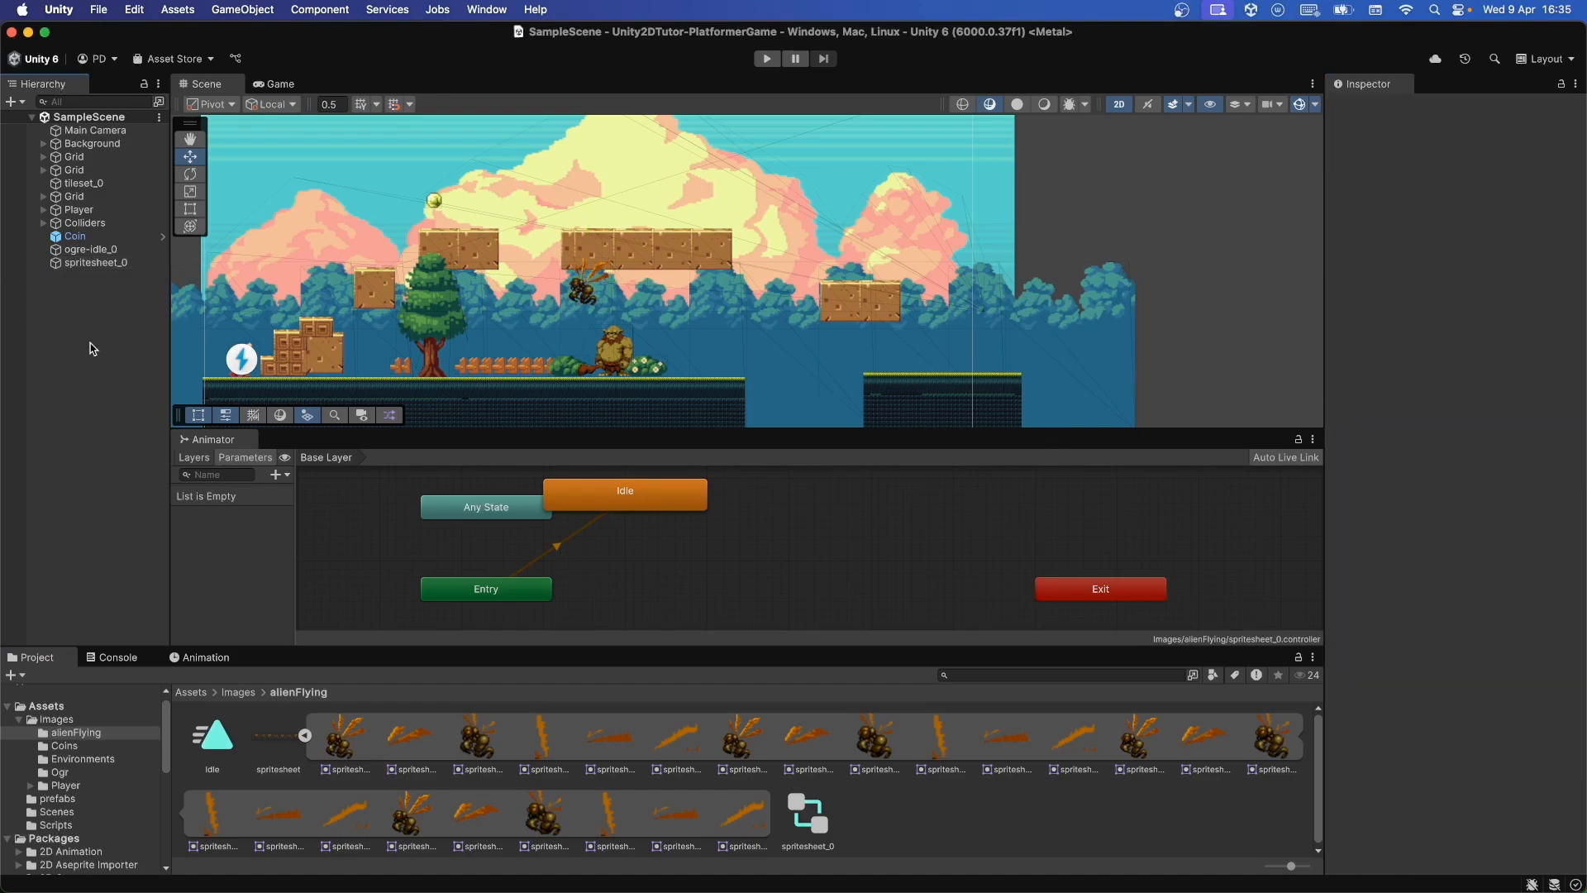
Step: Move the alien object up into the air above the wide floating platform
left_click(124, 263)
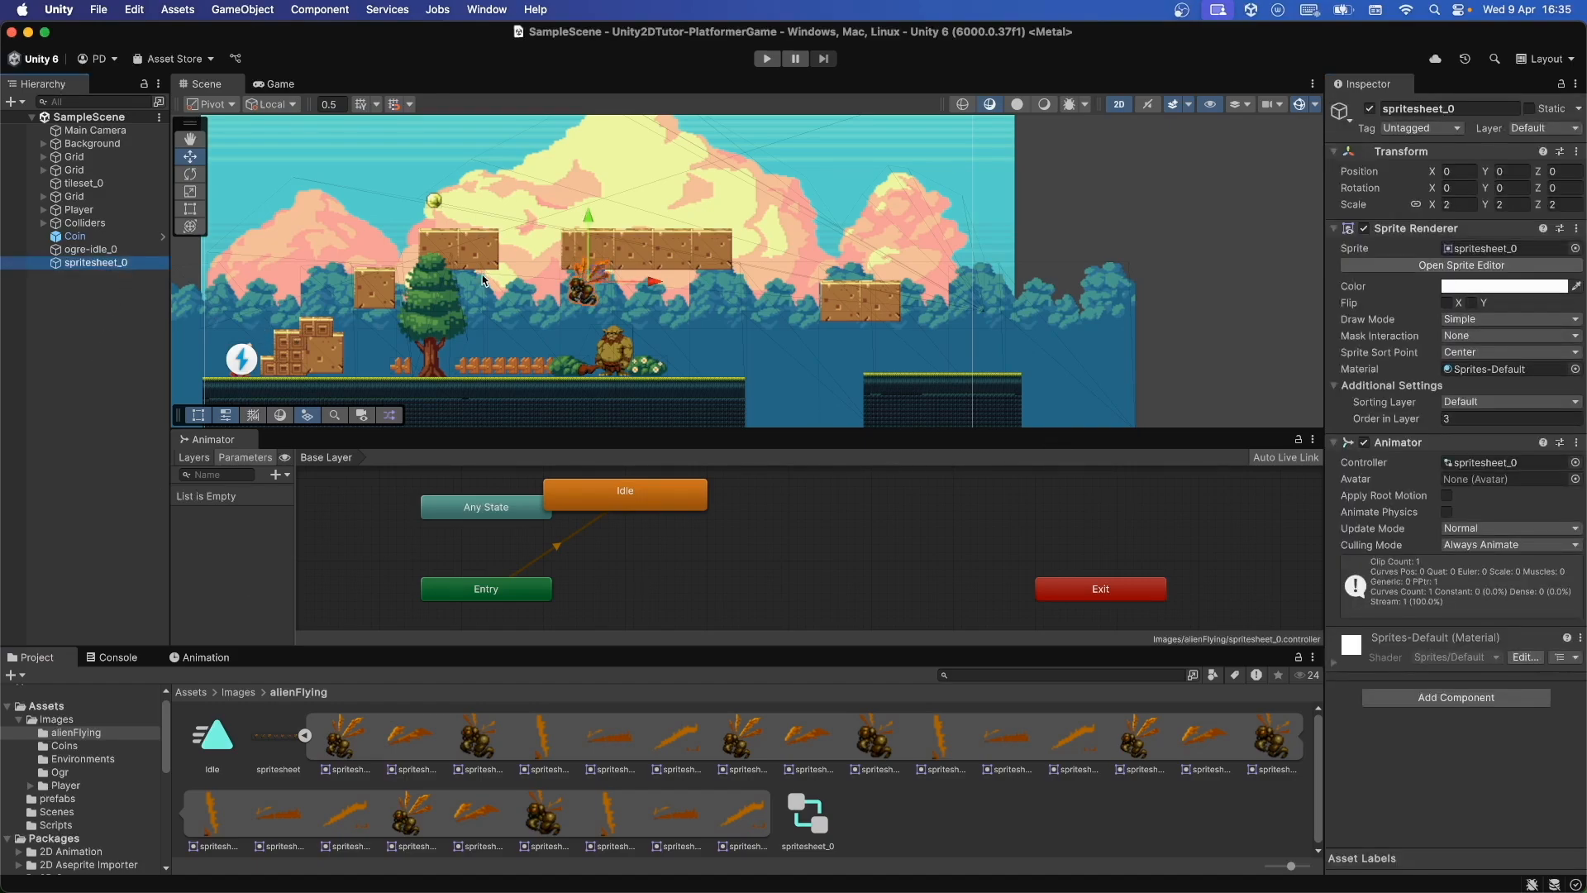
left_click_drag(589, 277, 642, 169)
left_click(79, 398)
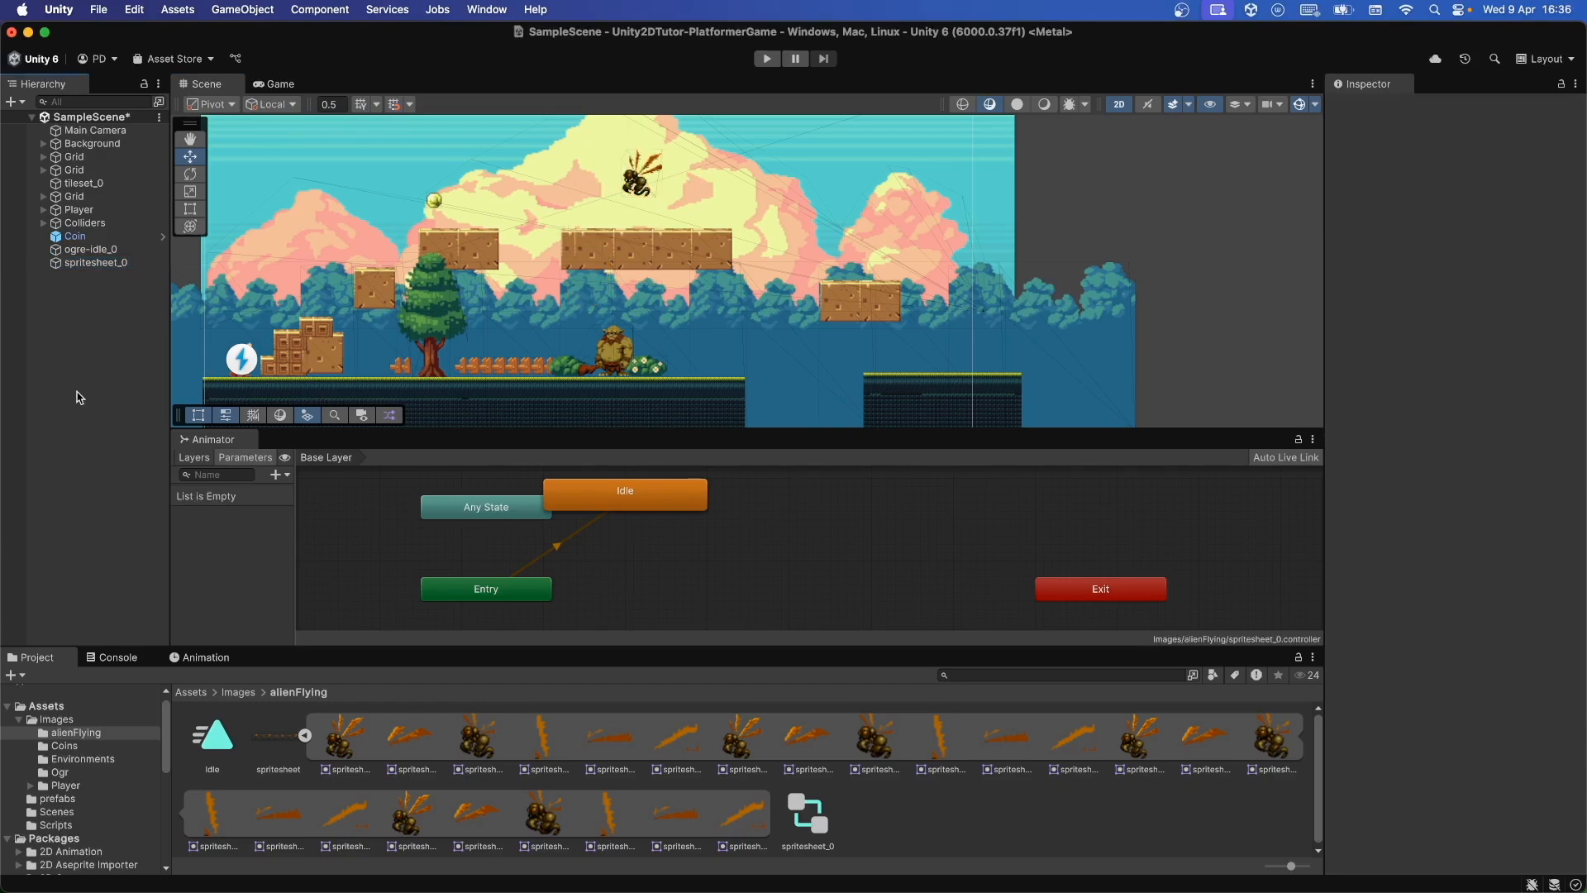
Step: Run the game with the Game view maximized to check the alien's animation, and stop it
key("super+p")
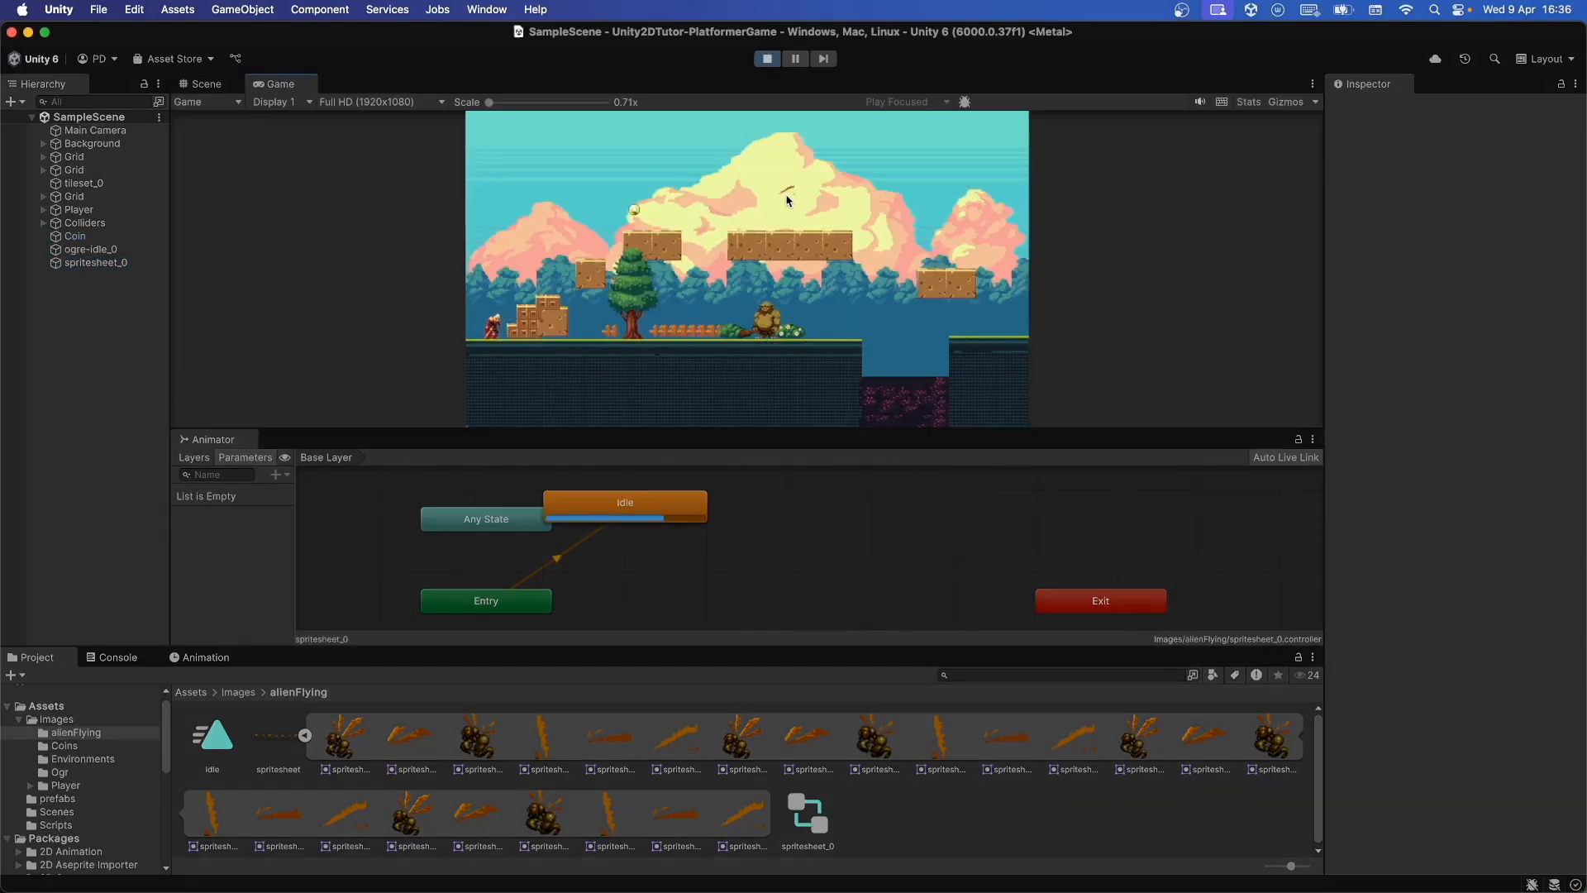
key("shift+space")
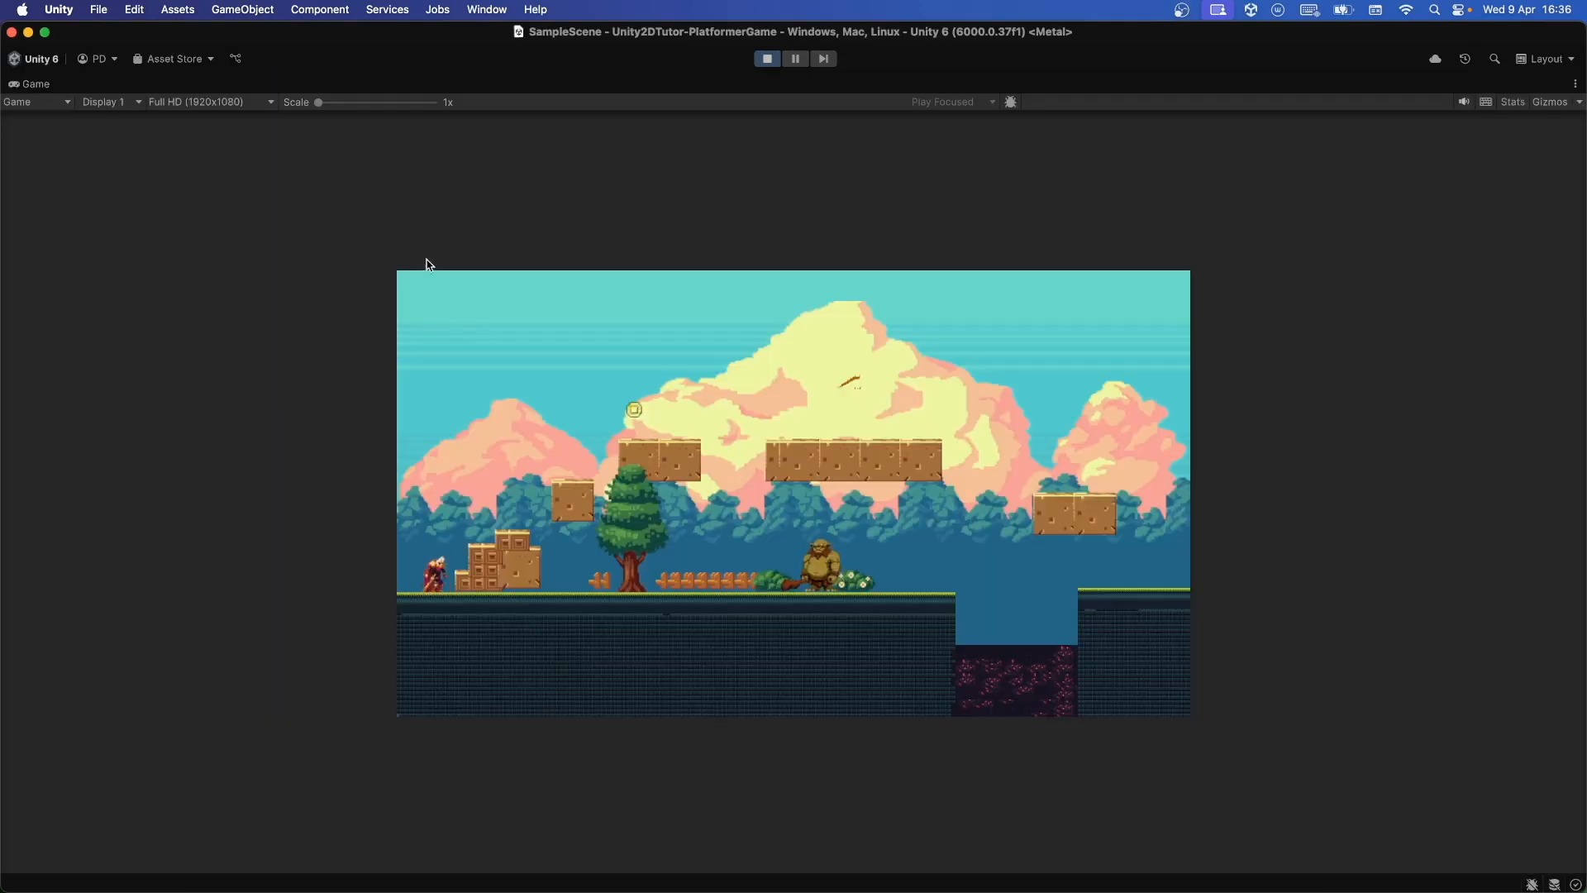
key("super+p")
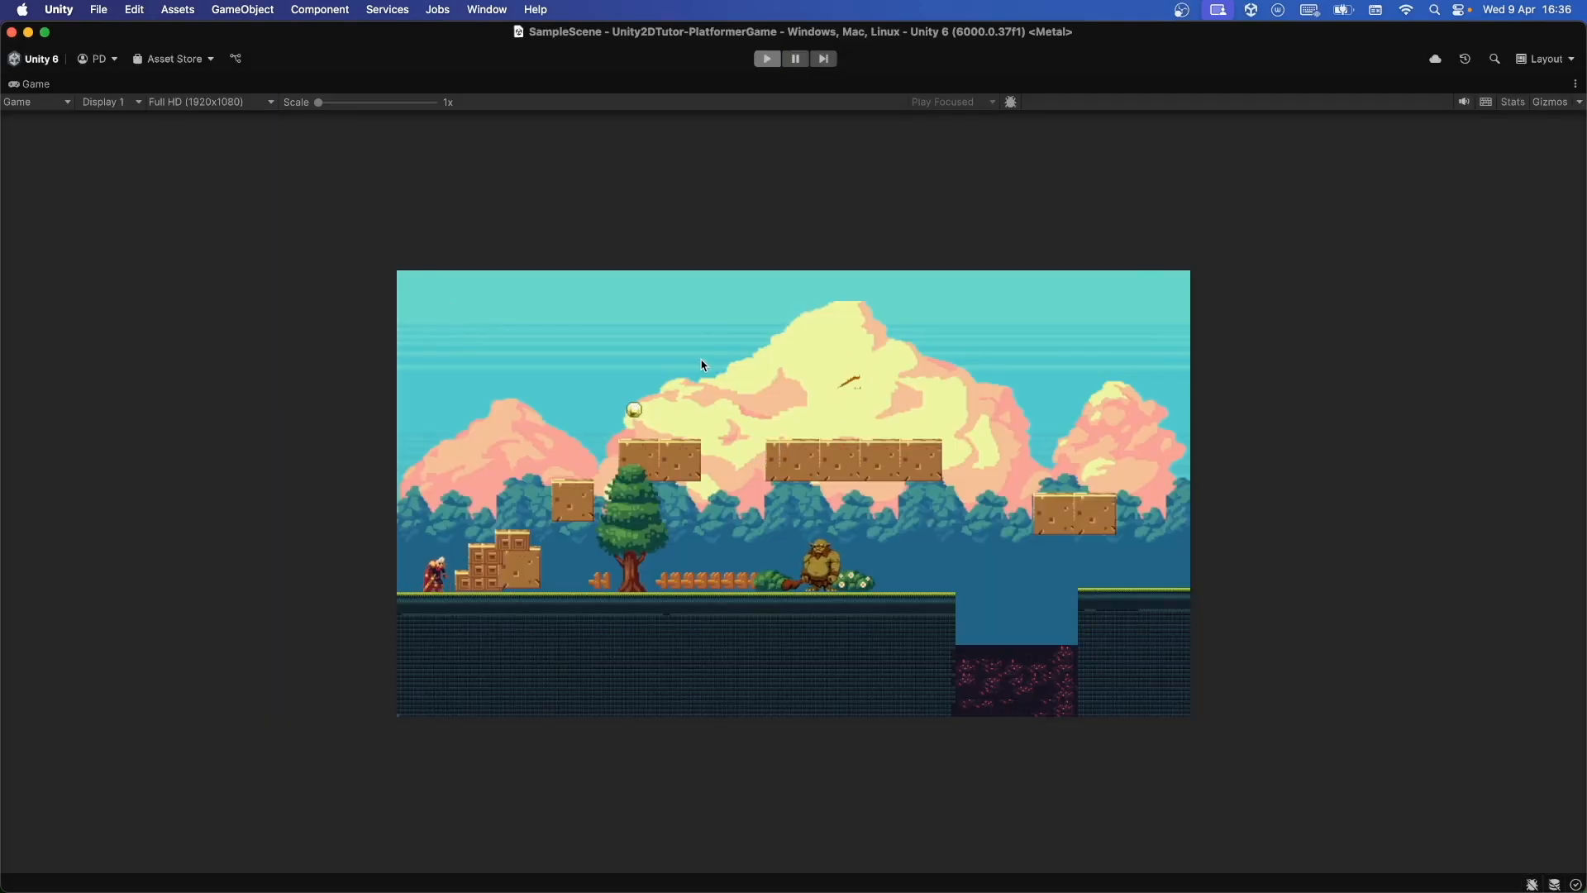
Step: Examine the alienFlying sprite sheet's sliced sprites and import settings
left_click(409, 744)
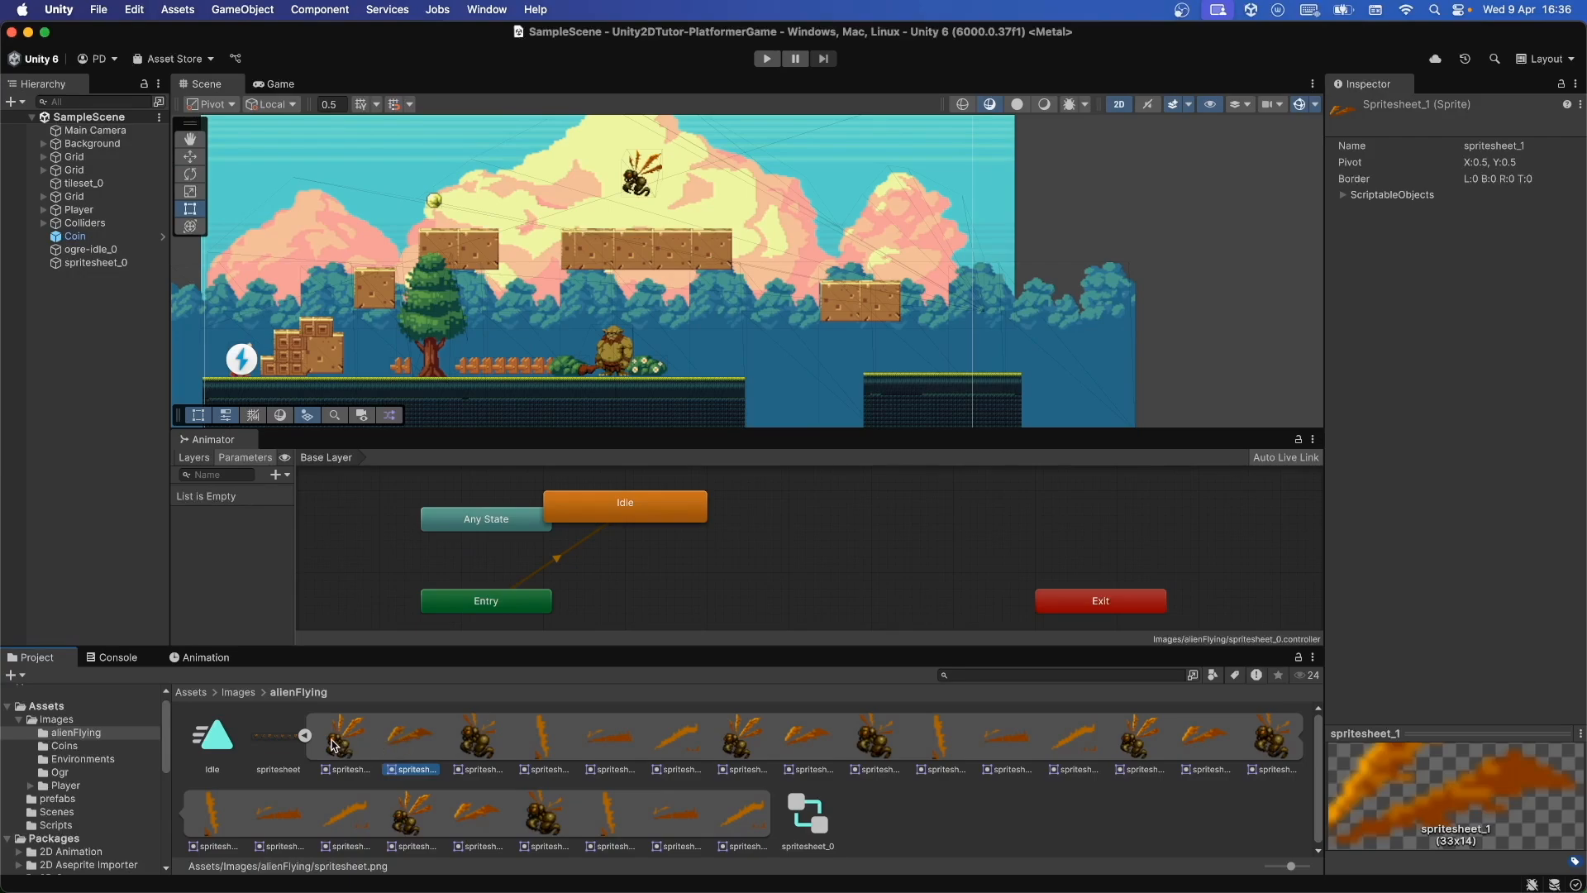
left_click(306, 736)
left_click(305, 736)
left_click(282, 737)
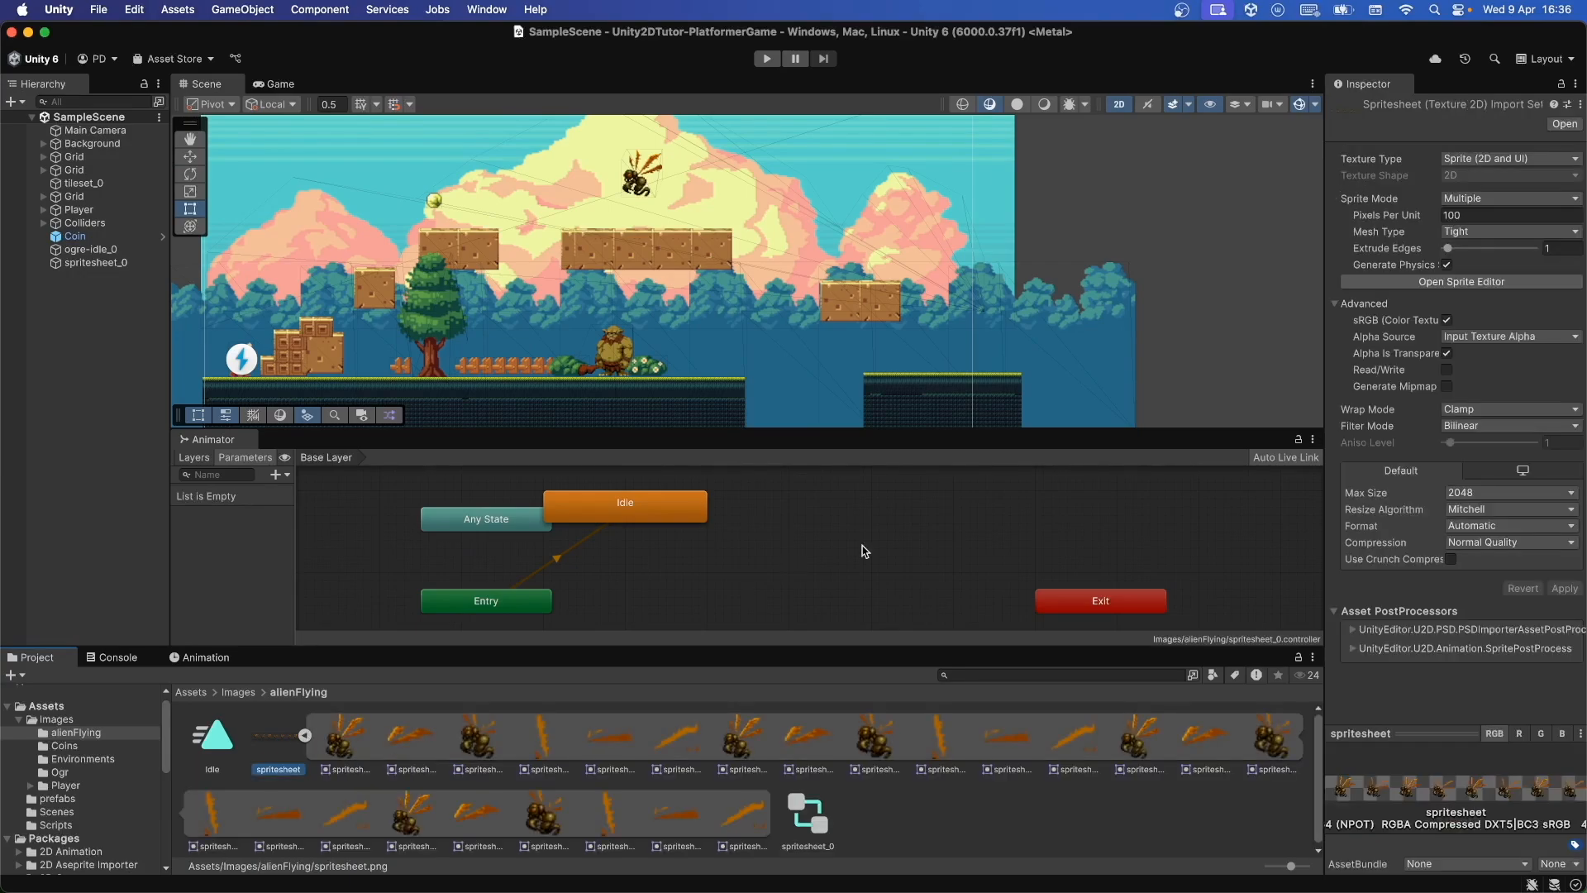
left_click(356, 584)
left_click(305, 738)
Step: Delete the alien's Idle animation clip and spritesheet_0 controller from the alienFlying folder, and remove the alien object from the scene
left_click(213, 736)
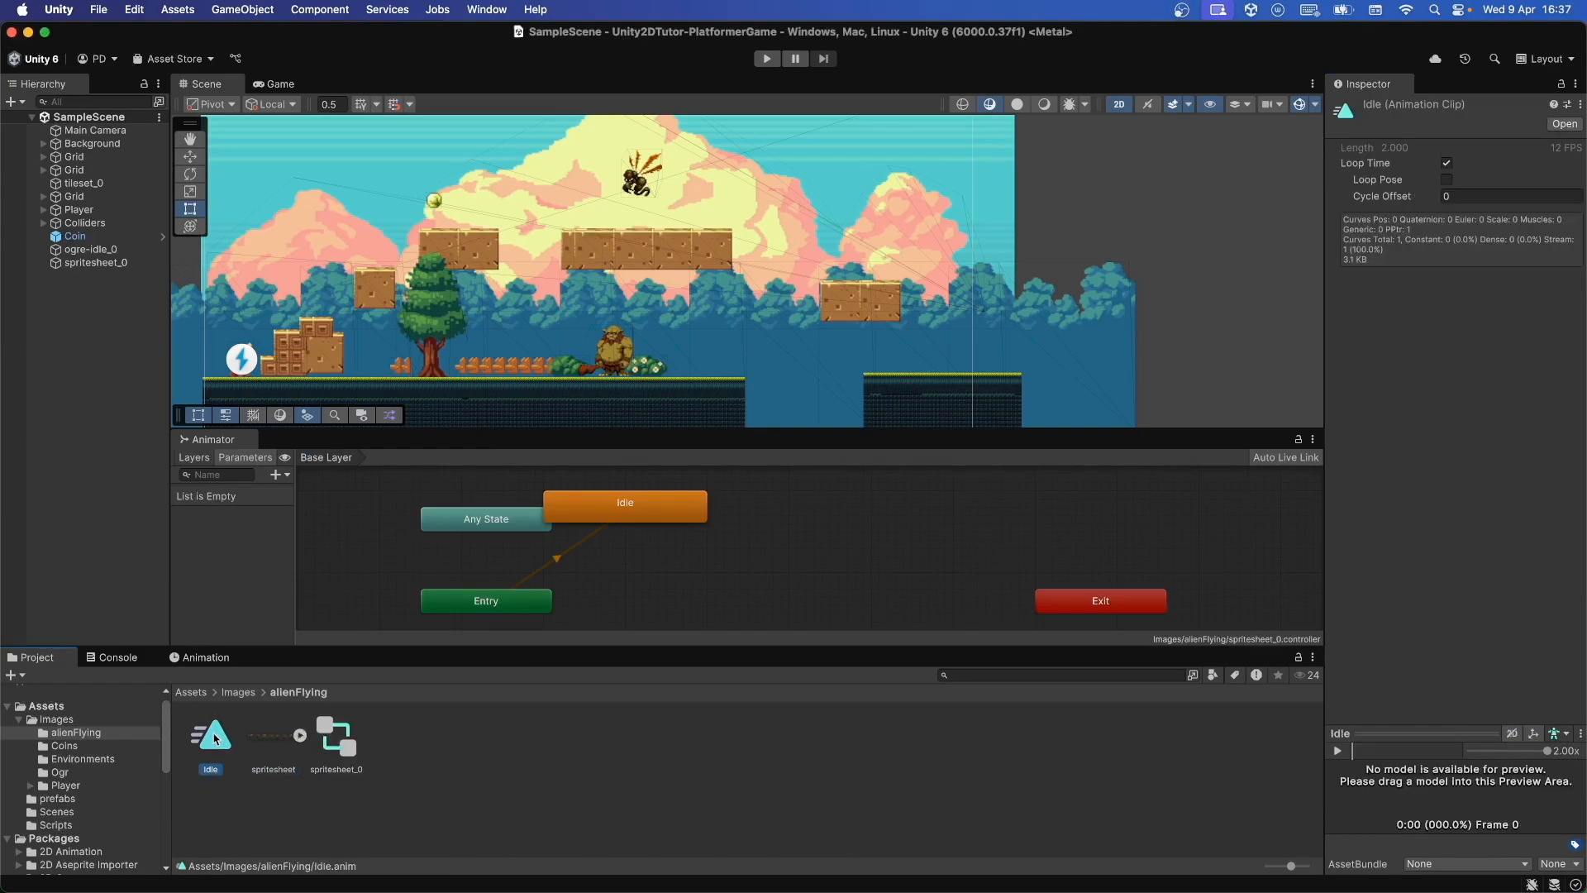
left_click(343, 742, "super")
right_click(343, 742)
left_click(439, 460)
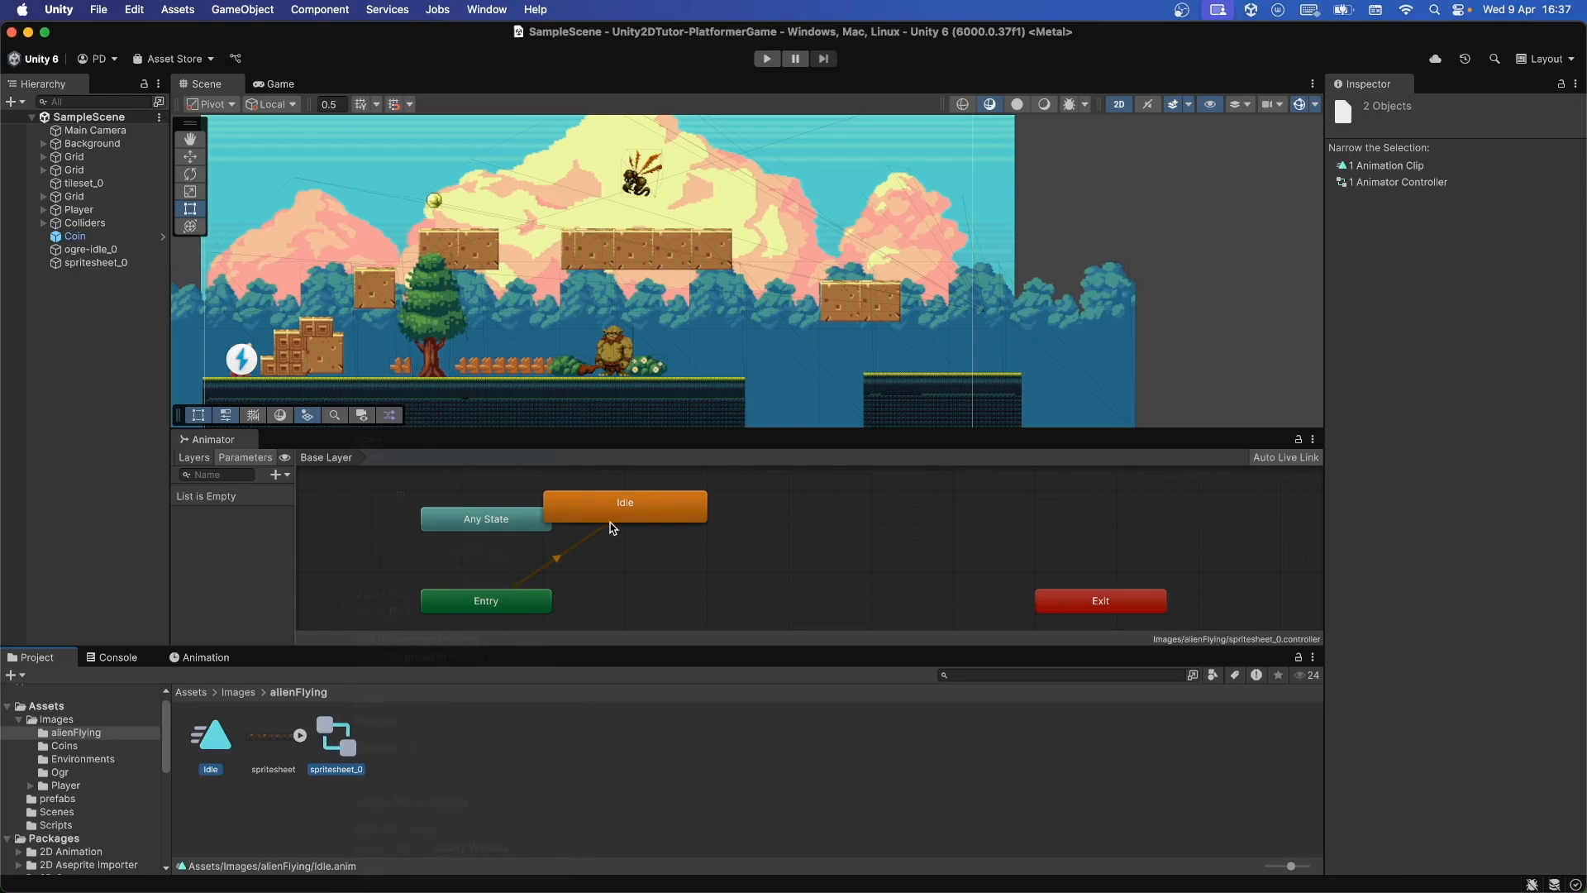
left_click(841, 393)
Step: Open the alien sprite sheet in the Sprite Editor and enlarge the first frame's slice to 54 by 55 around body and wings
left_click(212, 737)
left_click(1461, 282)
left_click_drag(508, 788, 454, 790)
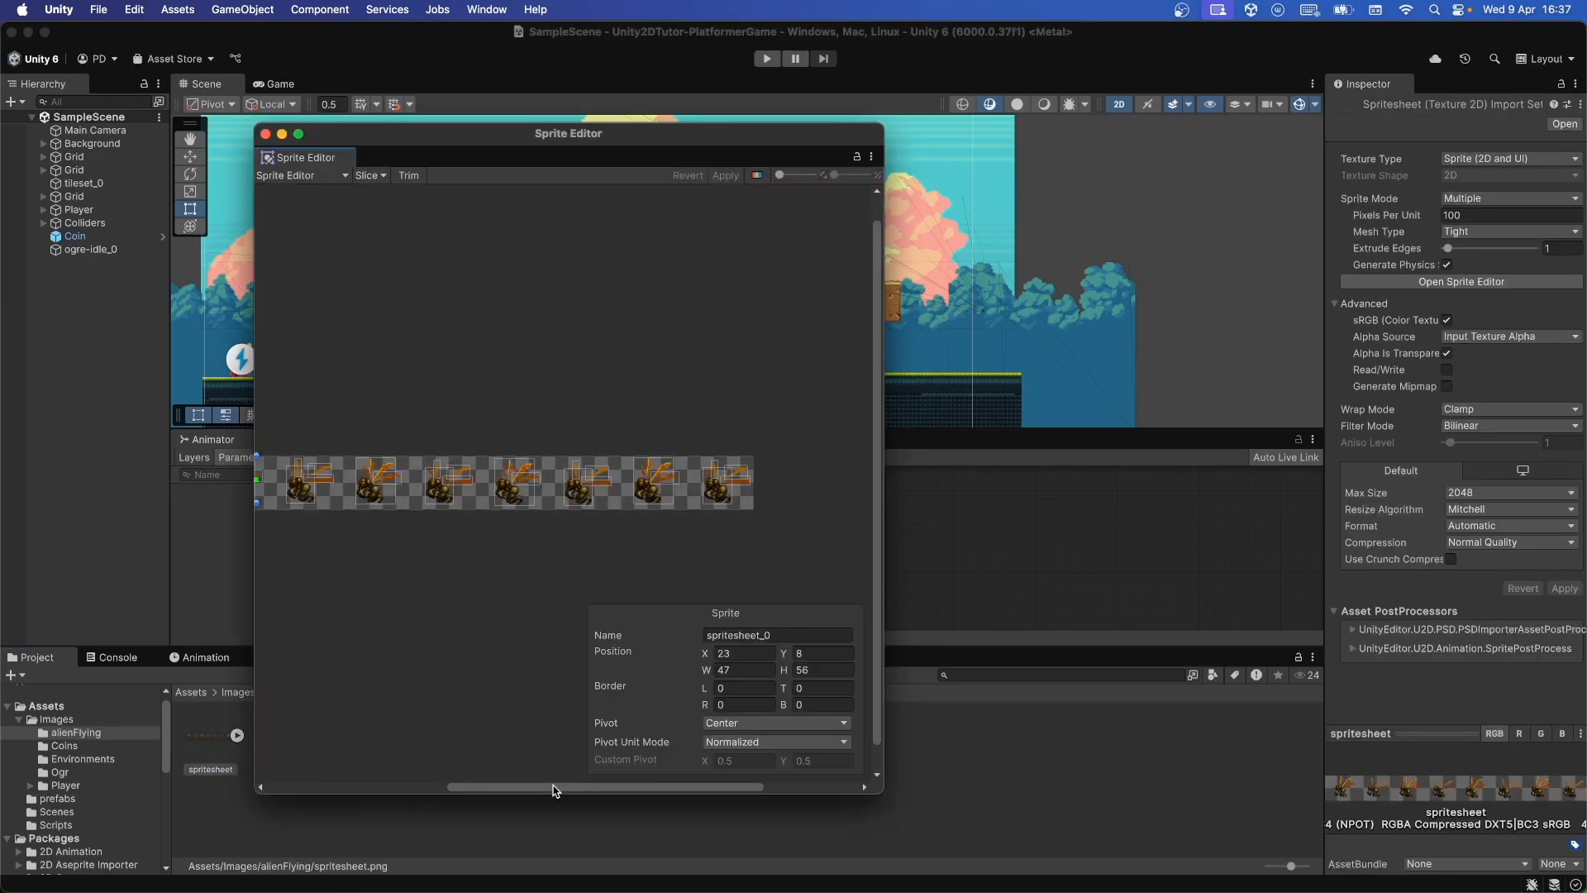
left_click(497, 486)
left_click(438, 497)
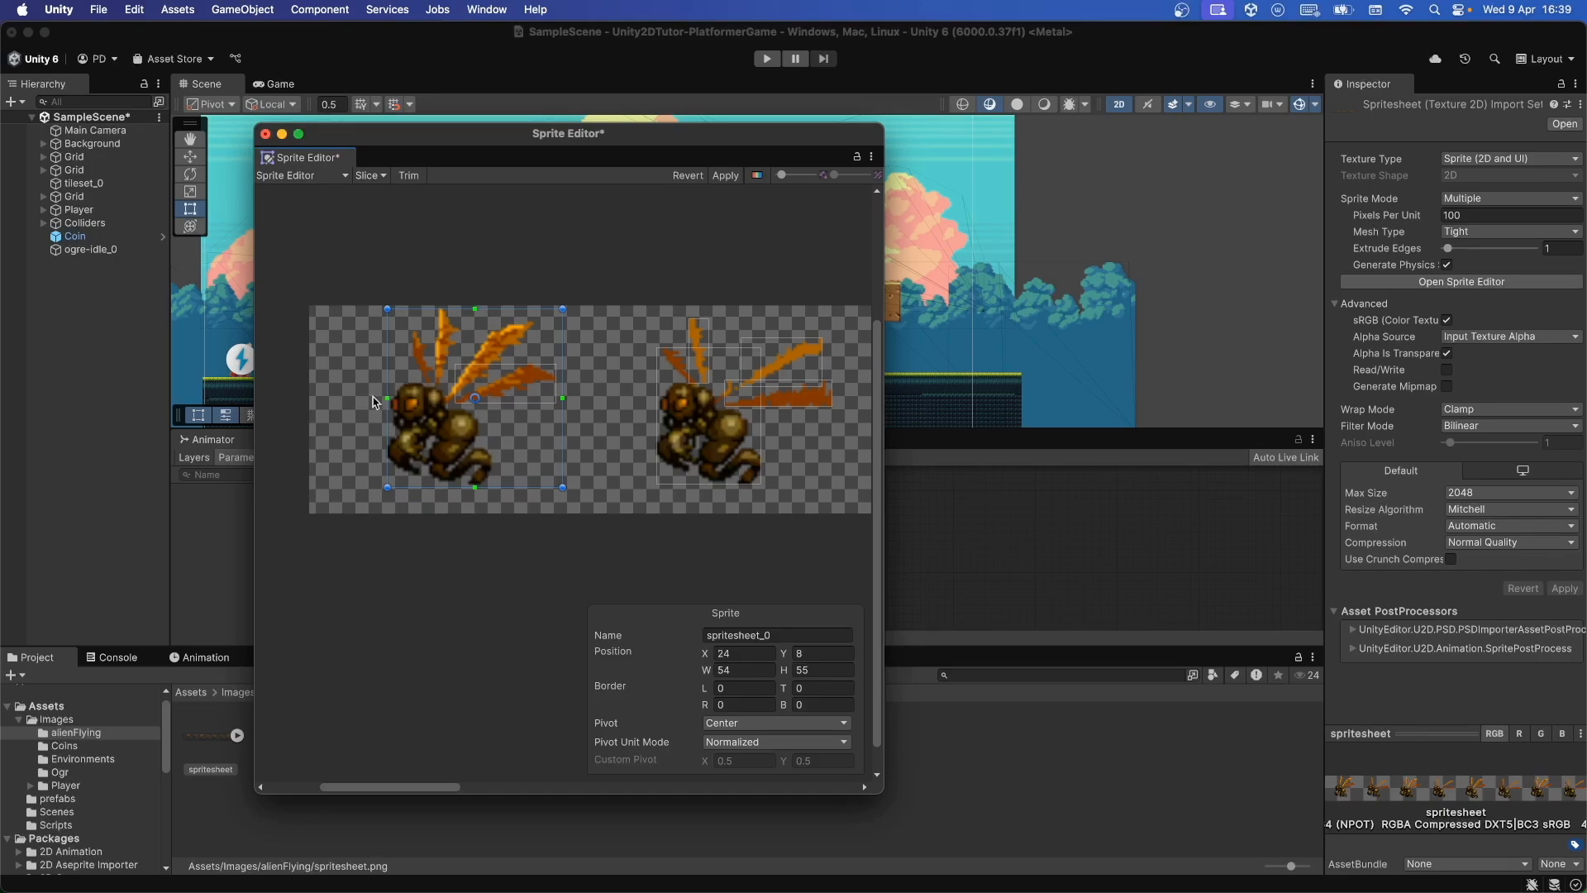
left_click(384, 404)
left_click(395, 405)
scroll(558, 397, "right", 5)
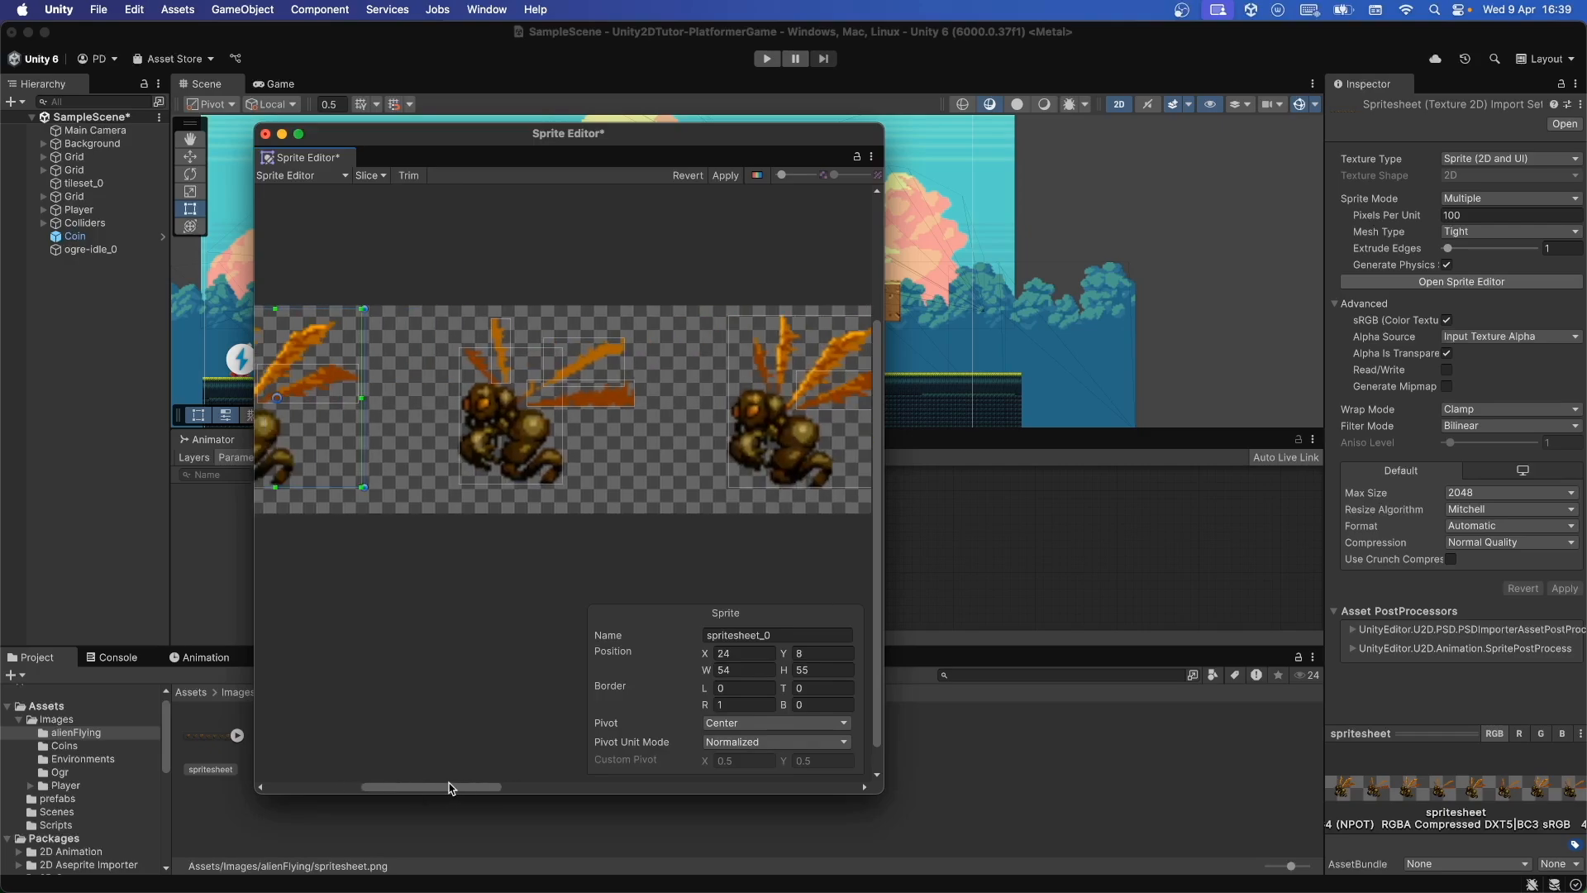
Step: Enlarge the slices of the second and third alien frames to enclose each whole body and its wings
left_click(526, 348)
left_click(557, 427)
left_click_drag(476, 787, 533, 787)
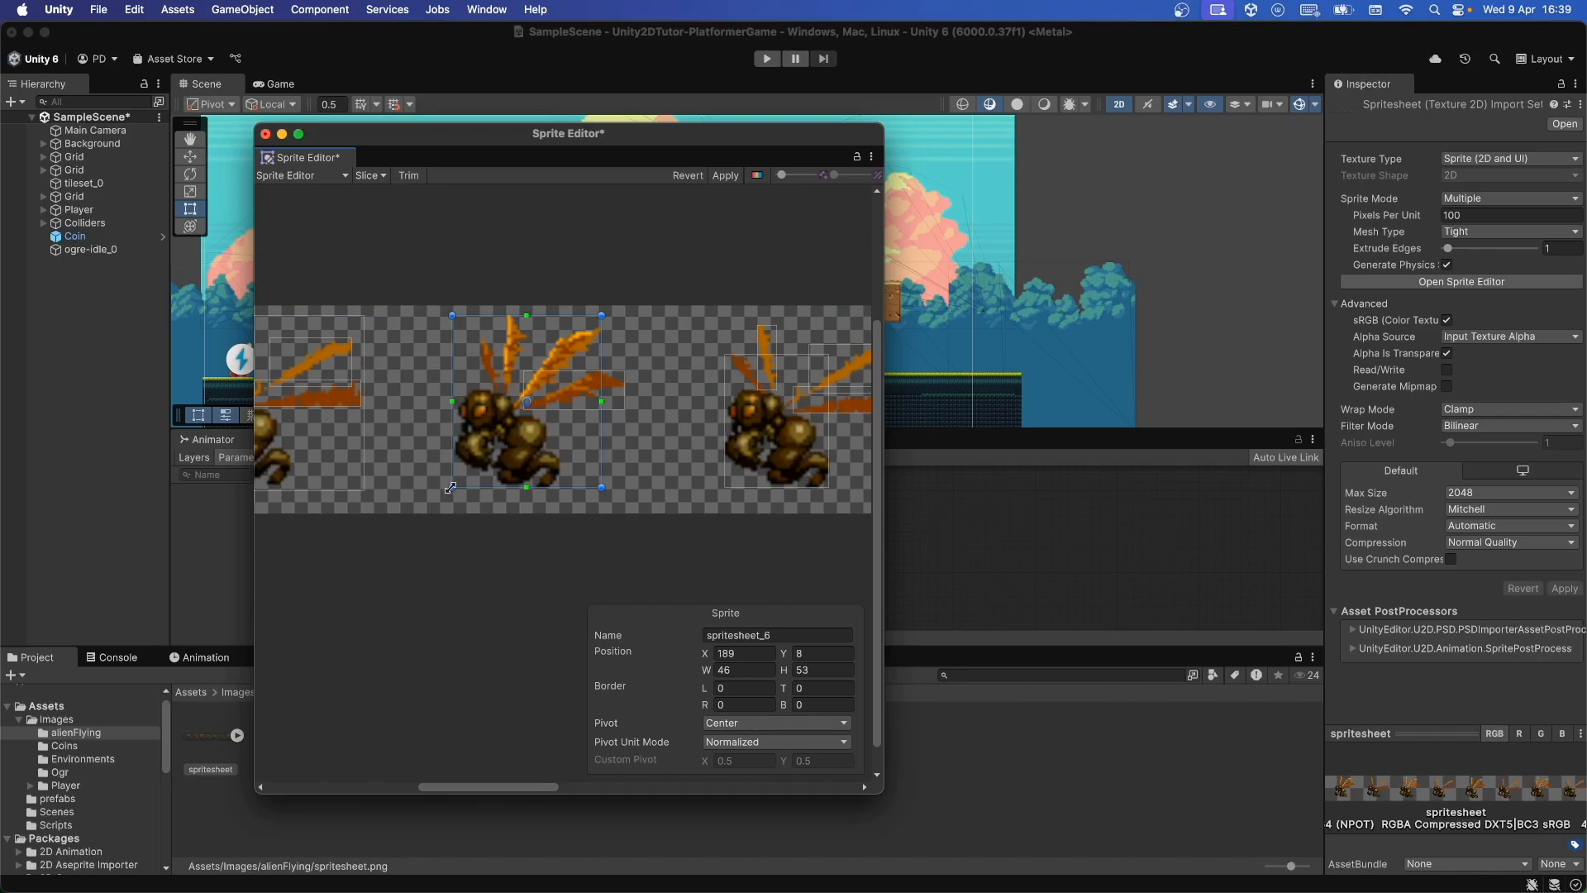
left_click_drag(602, 487, 626, 491)
Step: Enlarge the slices of the fourth to sixth alien frames to enclose each whole body and its wings
left_click_drag(519, 788, 582, 788)
left_click(461, 447)
left_click_drag(409, 493, 406, 494)
left_click_drag(513, 357, 590, 316)
left_click_drag(581, 789, 641, 788)
left_click(453, 445)
left_click_drag(391, 493, 384, 500)
left_click_drag(535, 318, 562, 316)
Step: Enlarge the slices of the last two alien frames around body and wings, apply the changes and close the Sprite Editor
left_click_drag(632, 789, 681, 788)
left_click(472, 453)
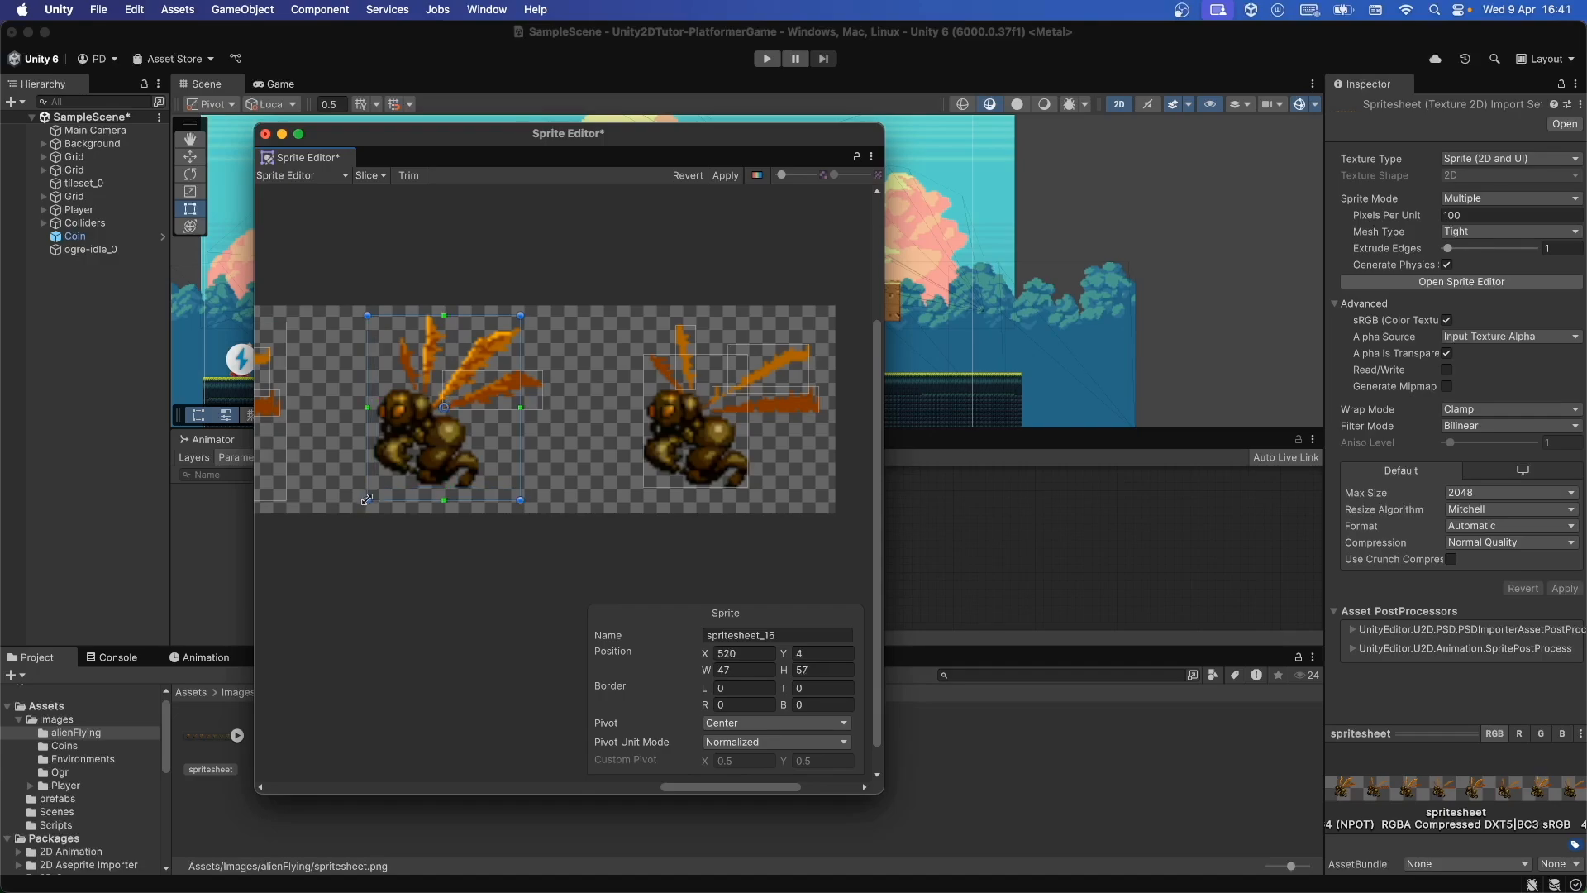
left_click_drag(521, 500, 547, 500)
left_click_drag(689, 787, 709, 787)
left_click(644, 477)
left_click_drag(549, 487, 543, 500)
left_click_drag(653, 500, 679, 500)
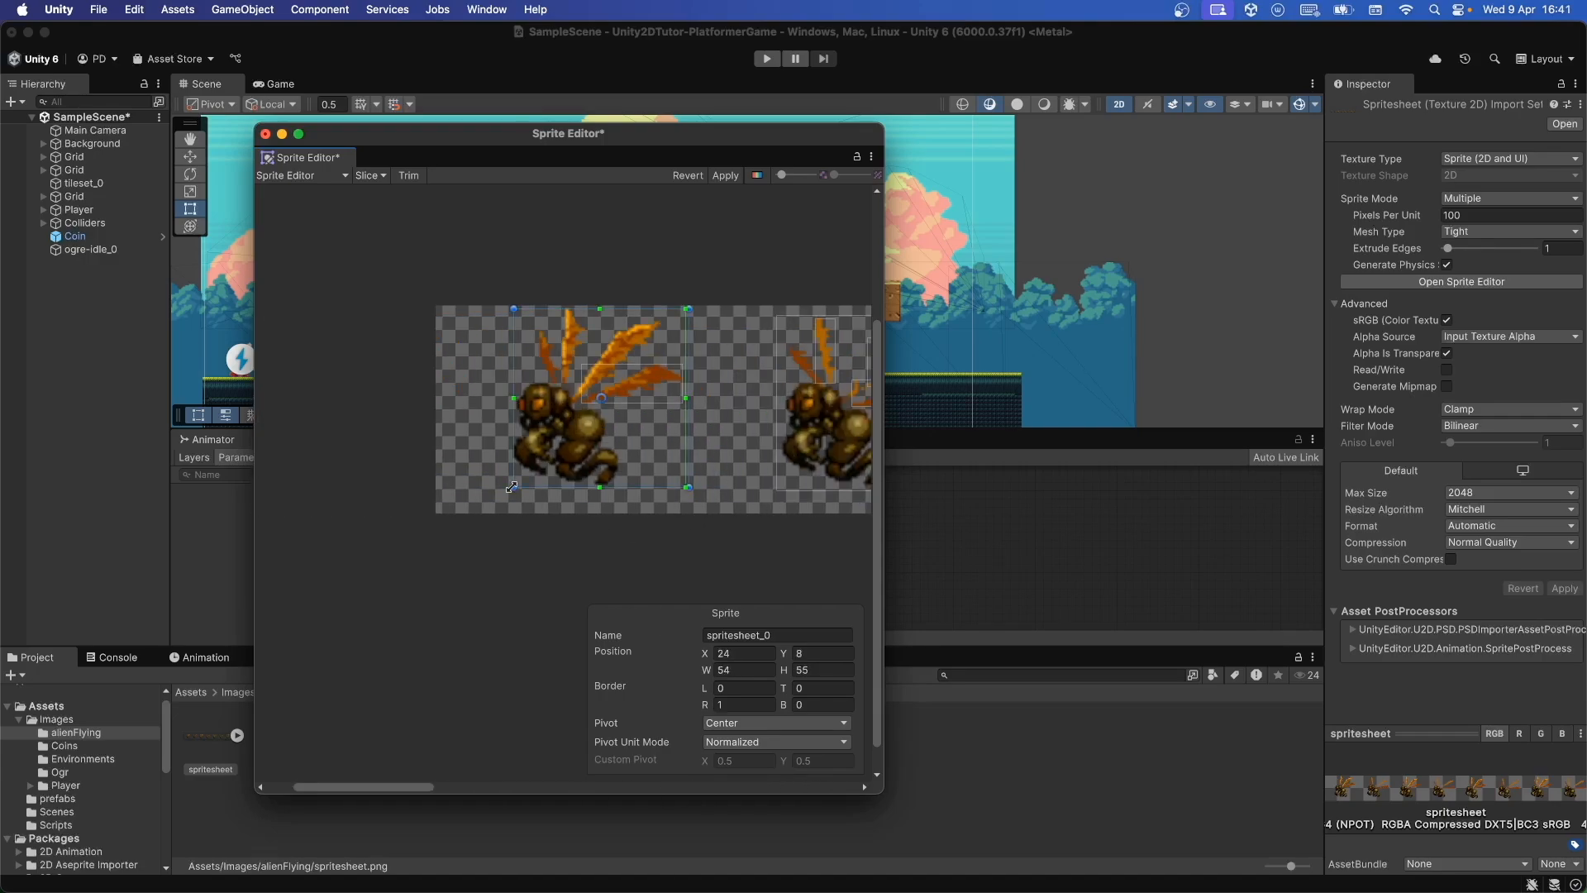
left_click(265, 133)
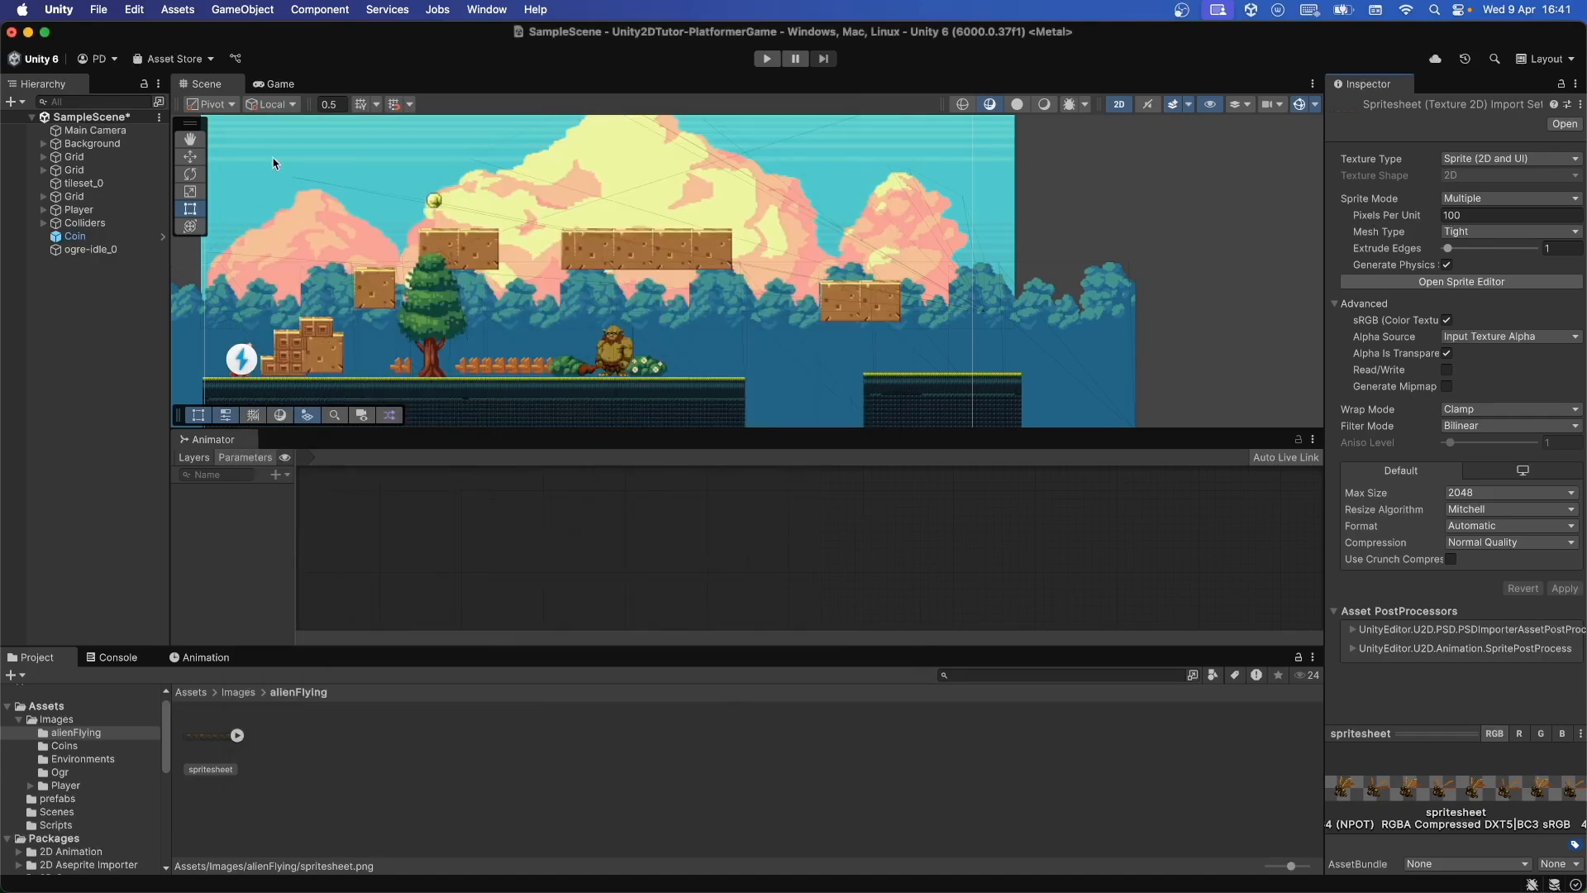
Step: Create an animated scene object from only the eight full-body alien sprites and save its animation as Idle
left_click(237, 735)
left_click(278, 746)
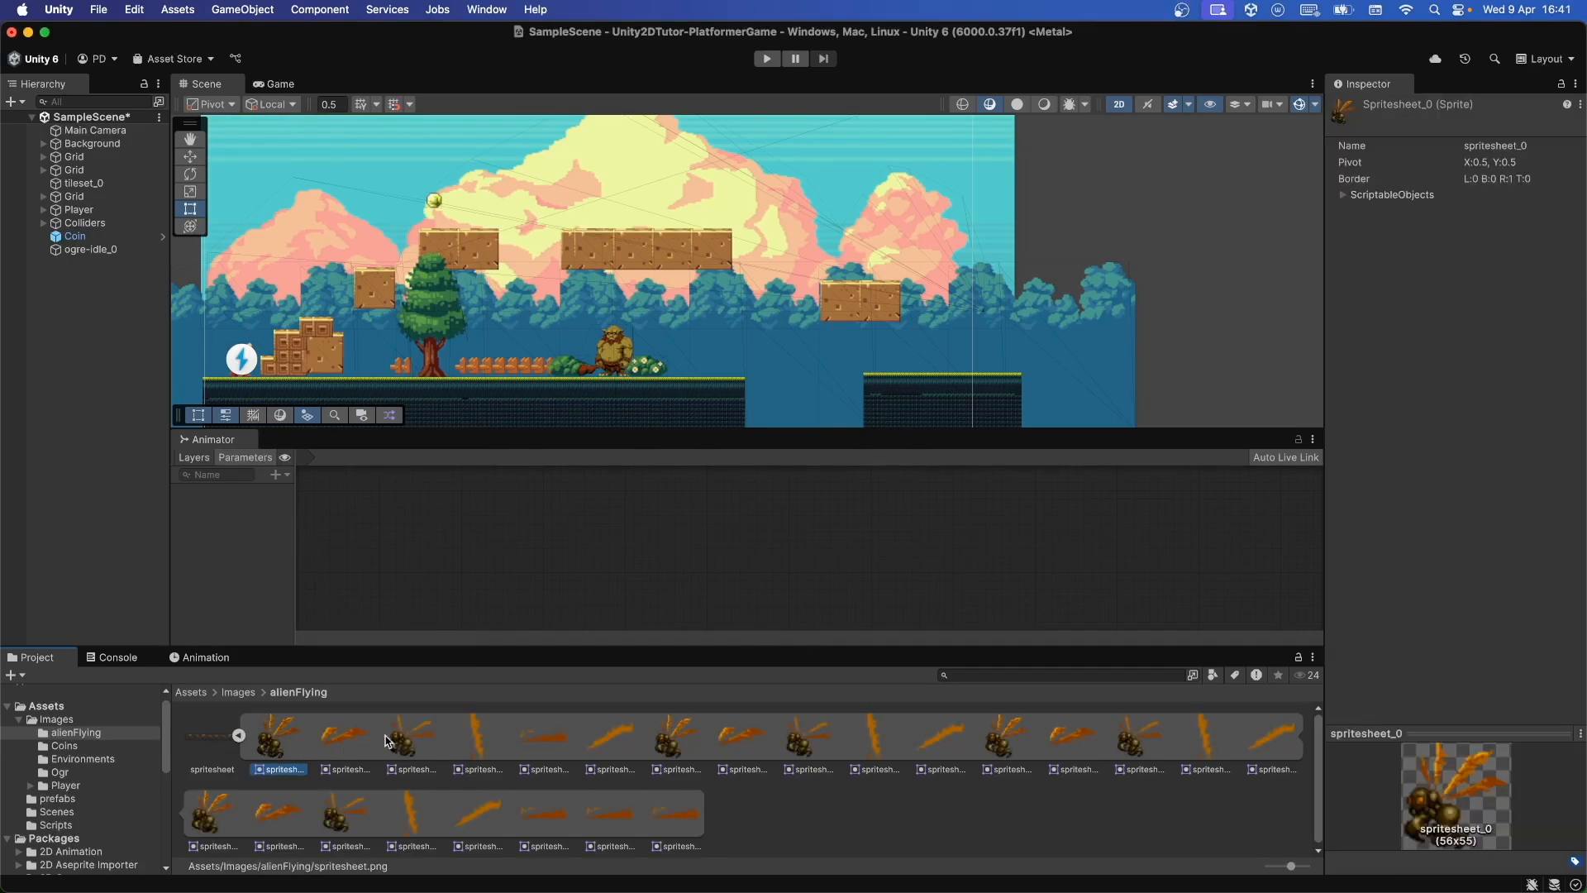
left_click(410, 738, "super")
left_click(683, 748, "super")
left_click(810, 747, "super")
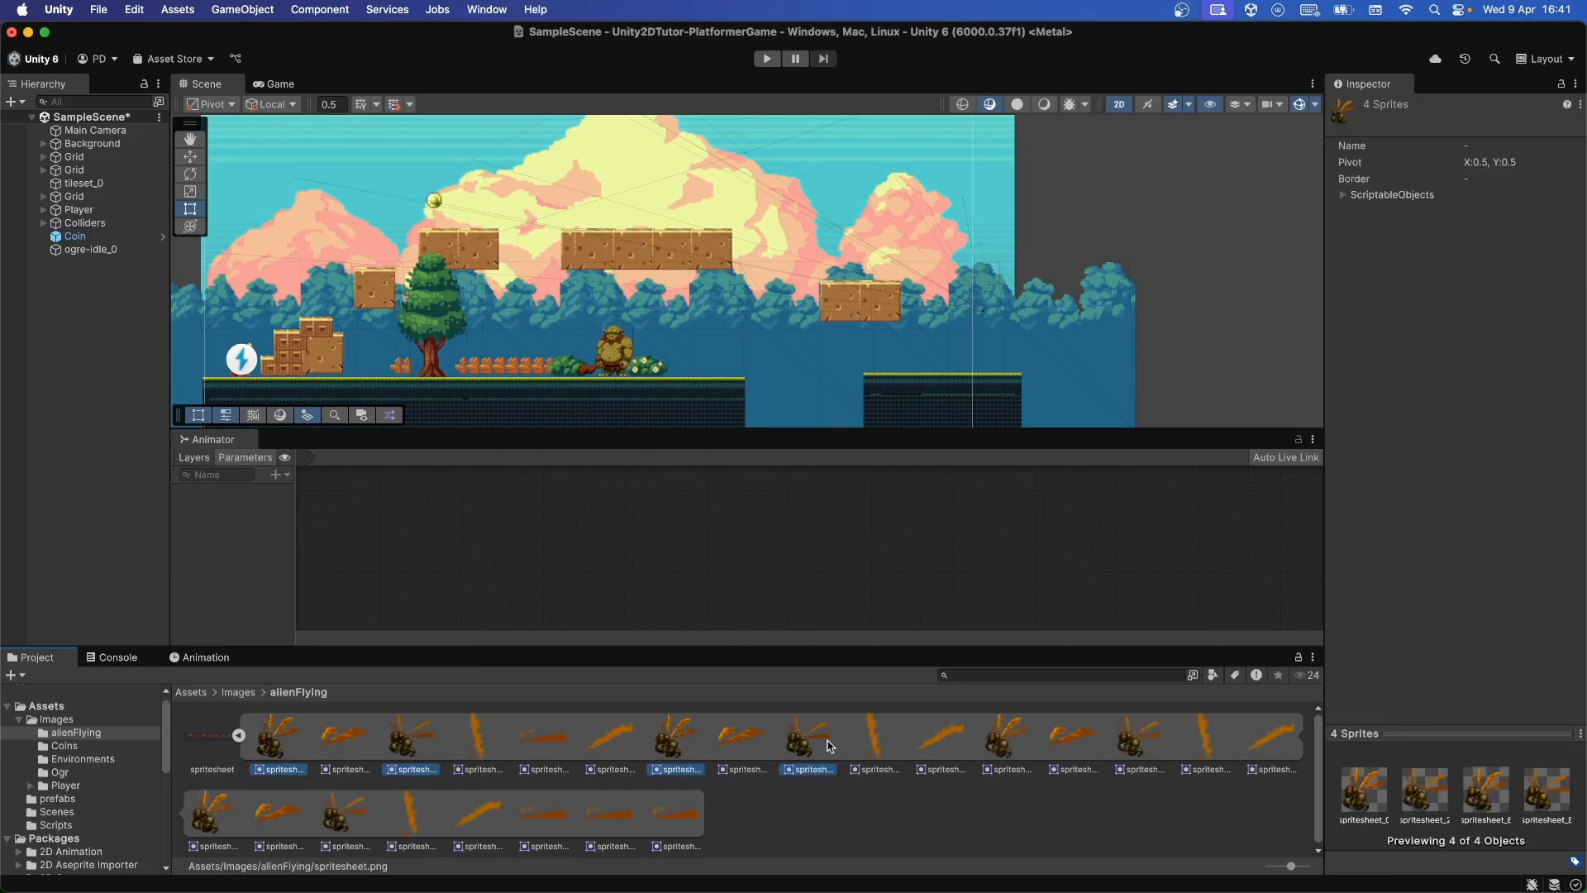
left_click(1004, 743, "super")
left_click(1134, 748, "super")
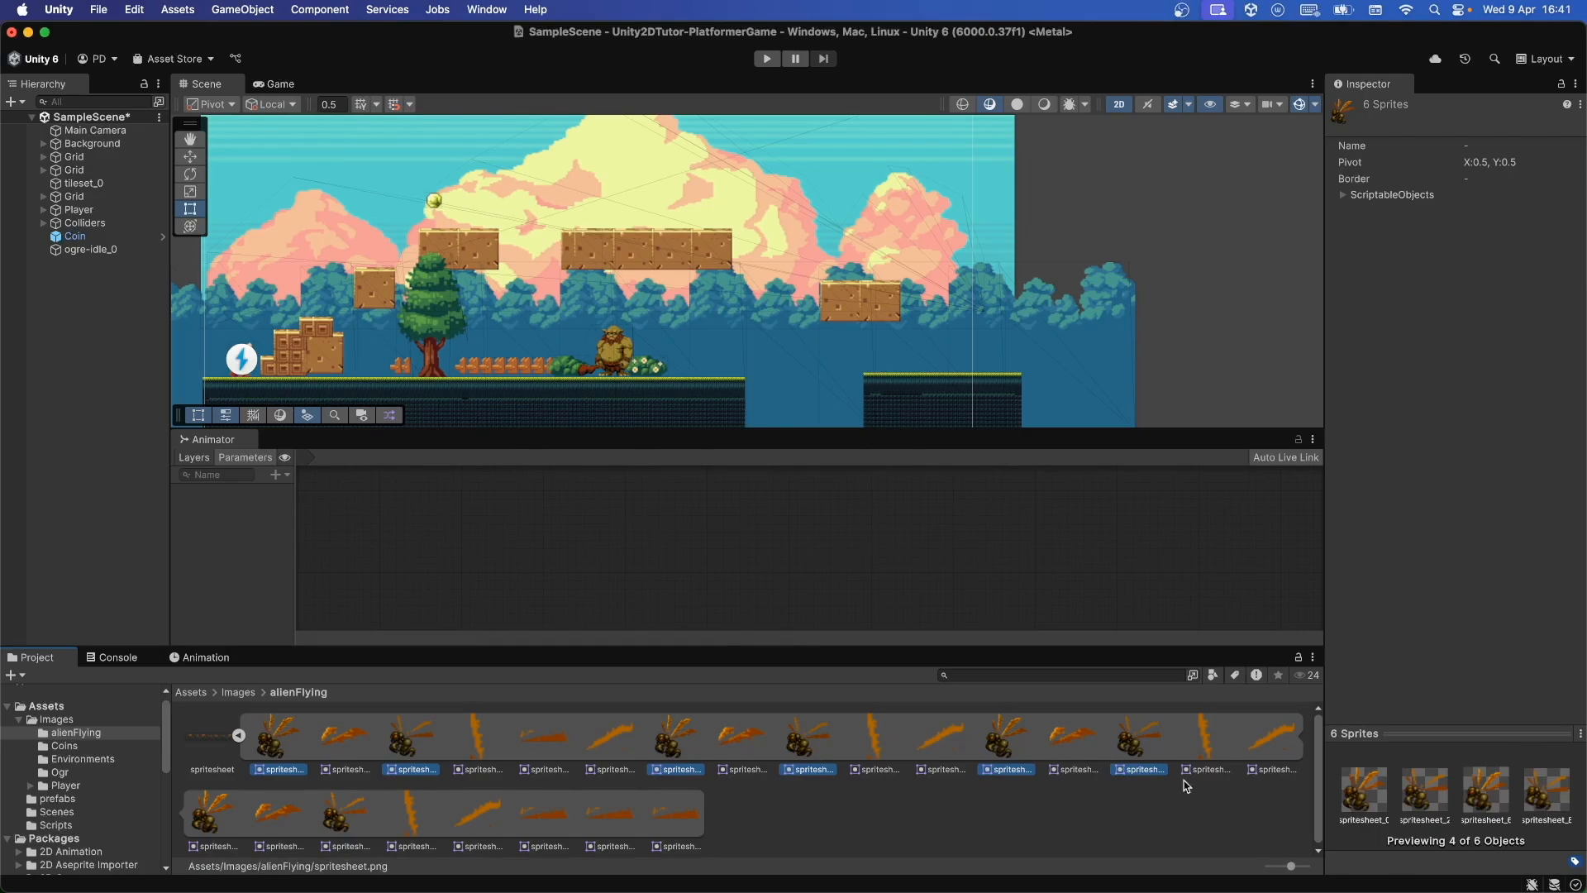
left_click(198, 821, "super")
left_click(346, 819, "super")
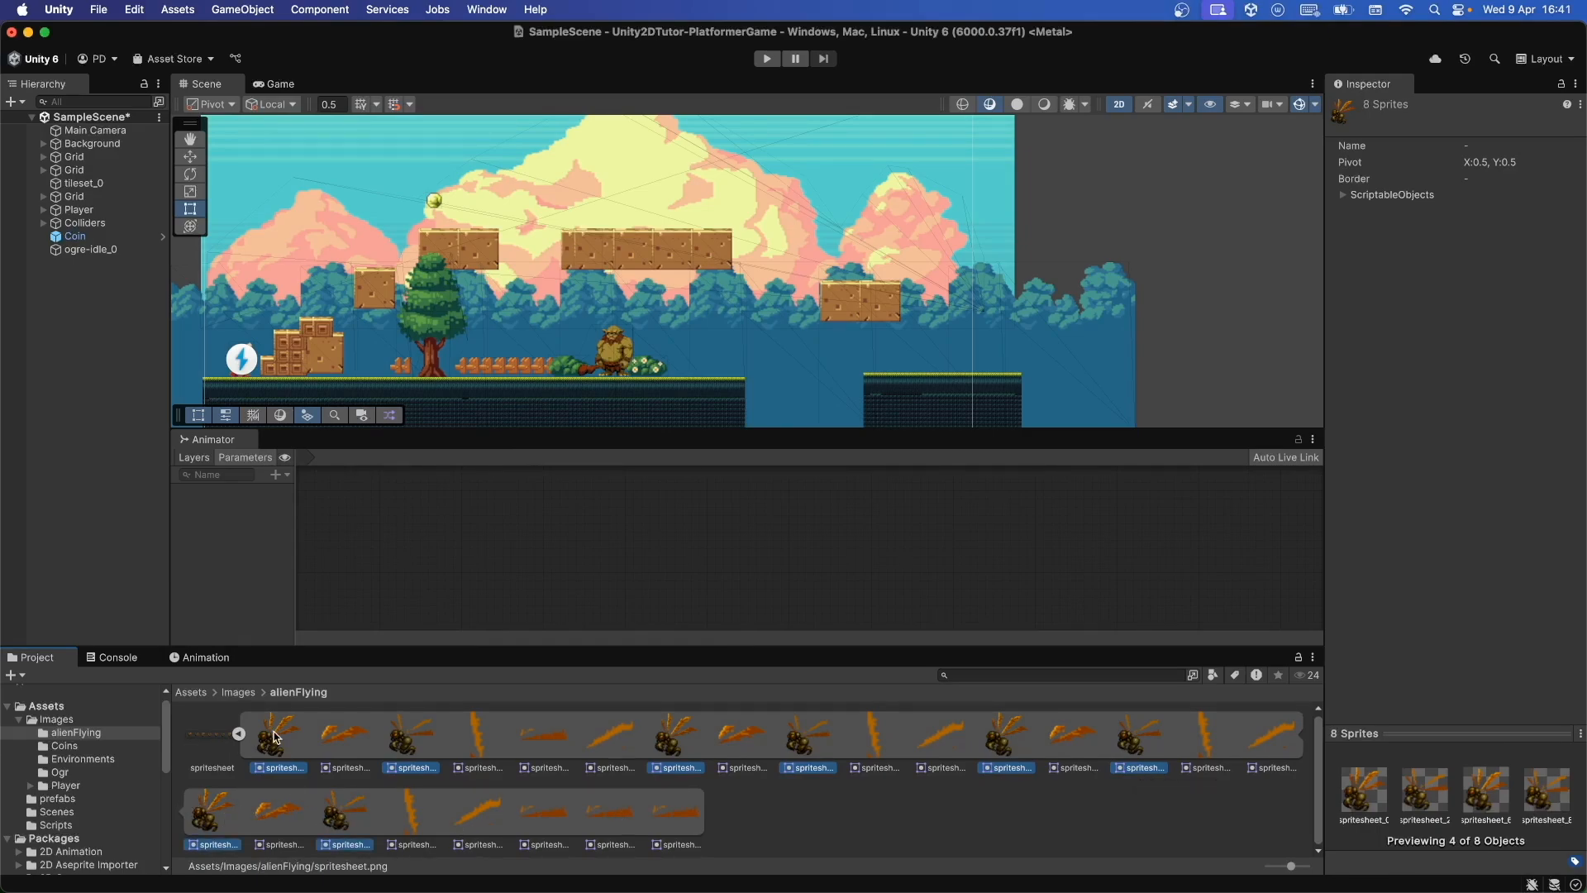
left_click_drag(117, 506, 118, 508)
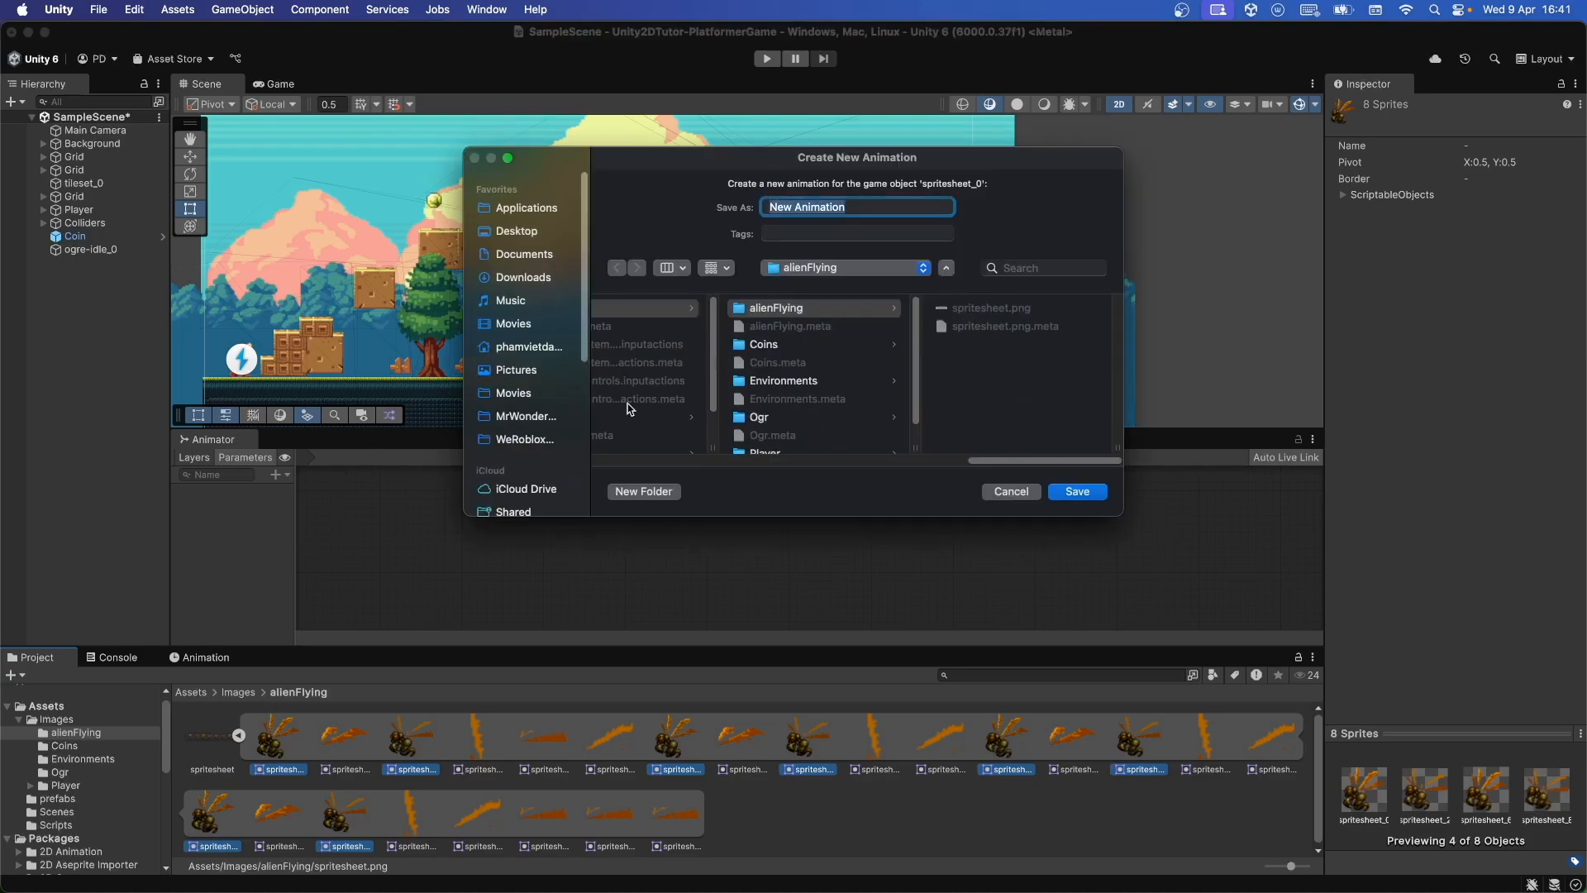
key("BackSpace")
type("Idle")
key("Return")
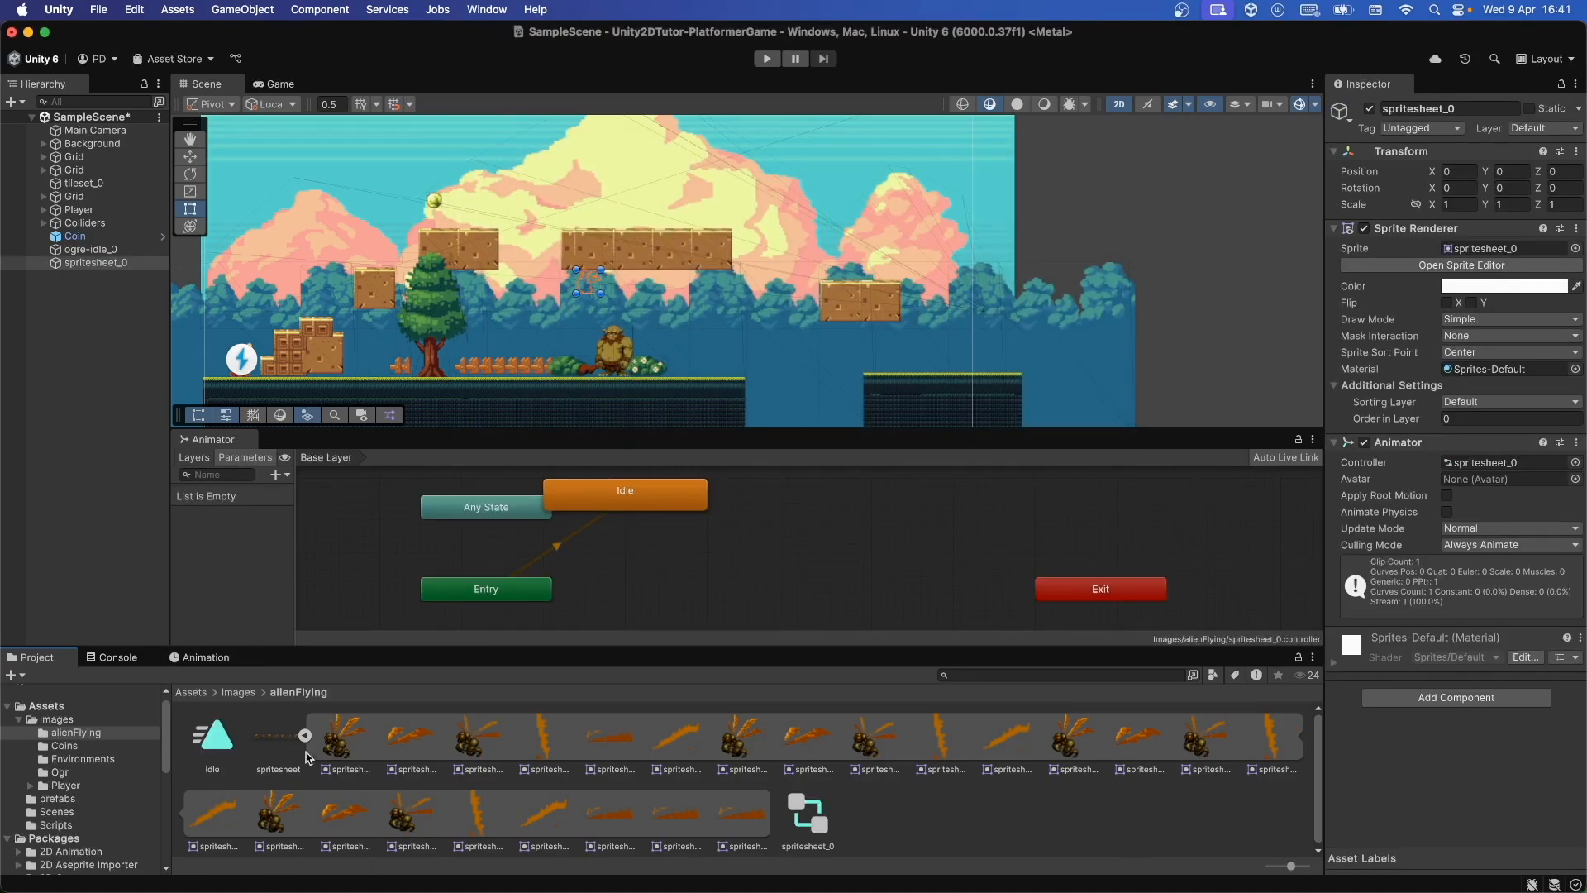
left_click(307, 737)
Step: Set the new alien object's scale to 2 on X, Y and Z and its Order in Layer to 3
left_click(96, 263)
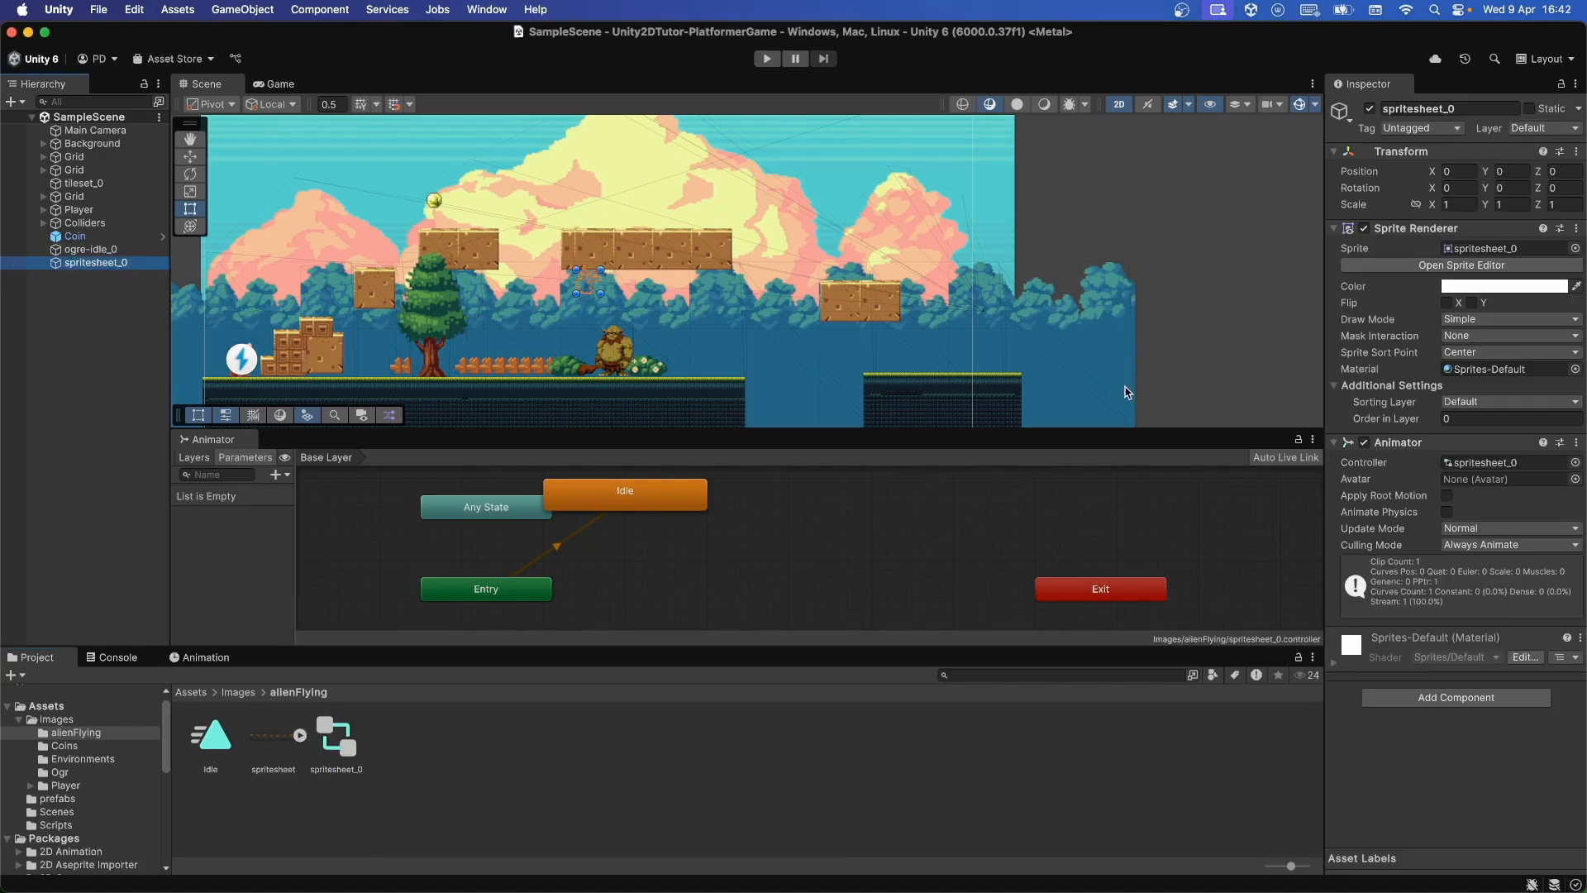
left_click(1415, 204)
left_click(1456, 204)
type("2")
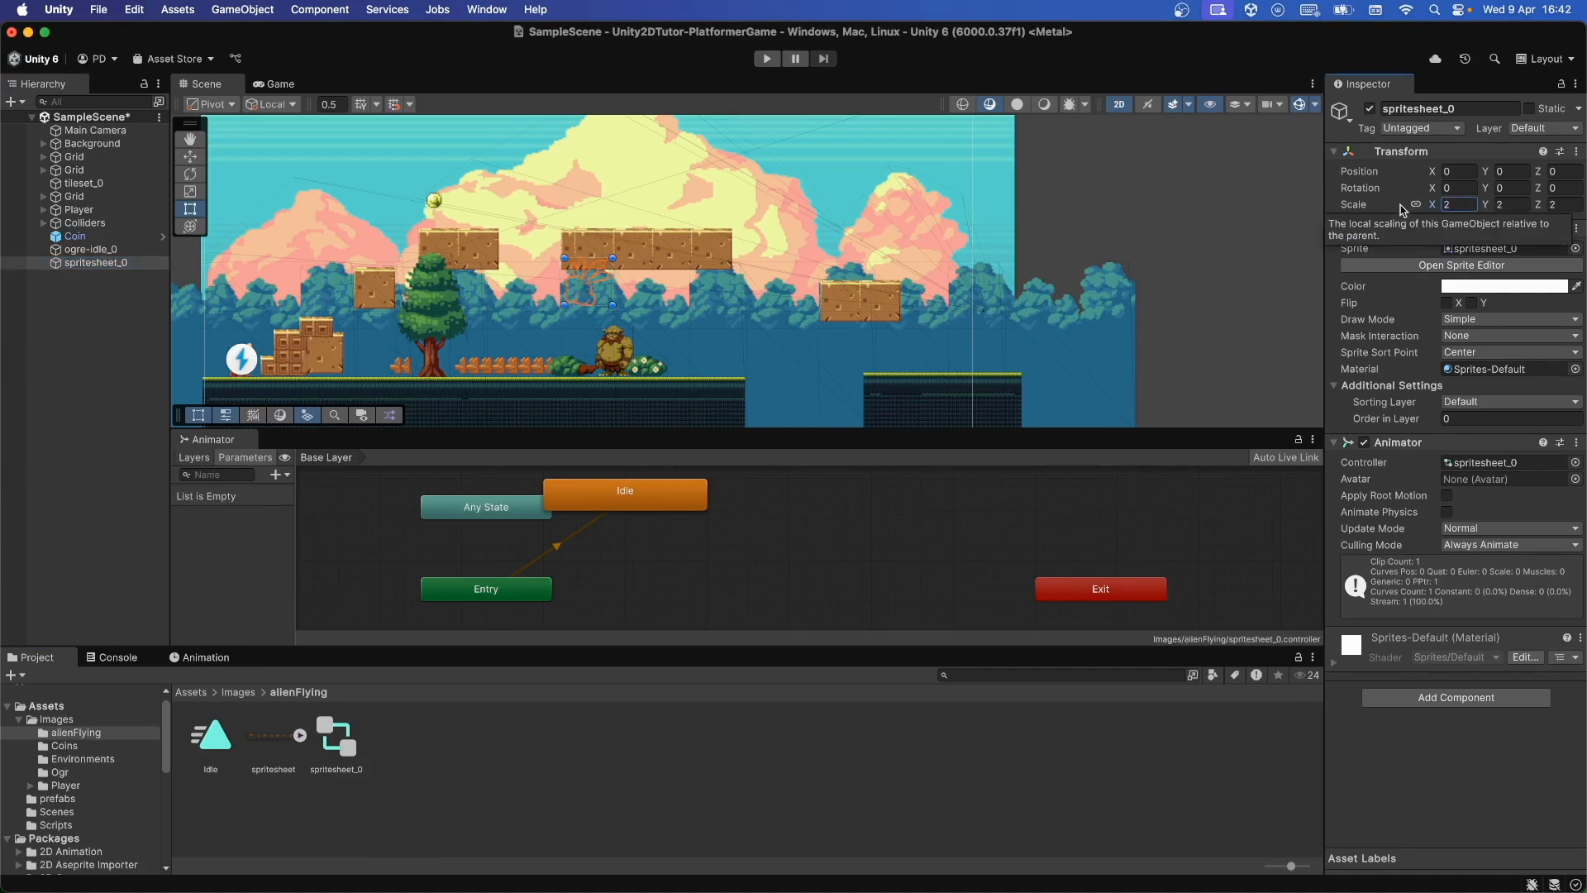
left_click(1451, 418)
type("3")
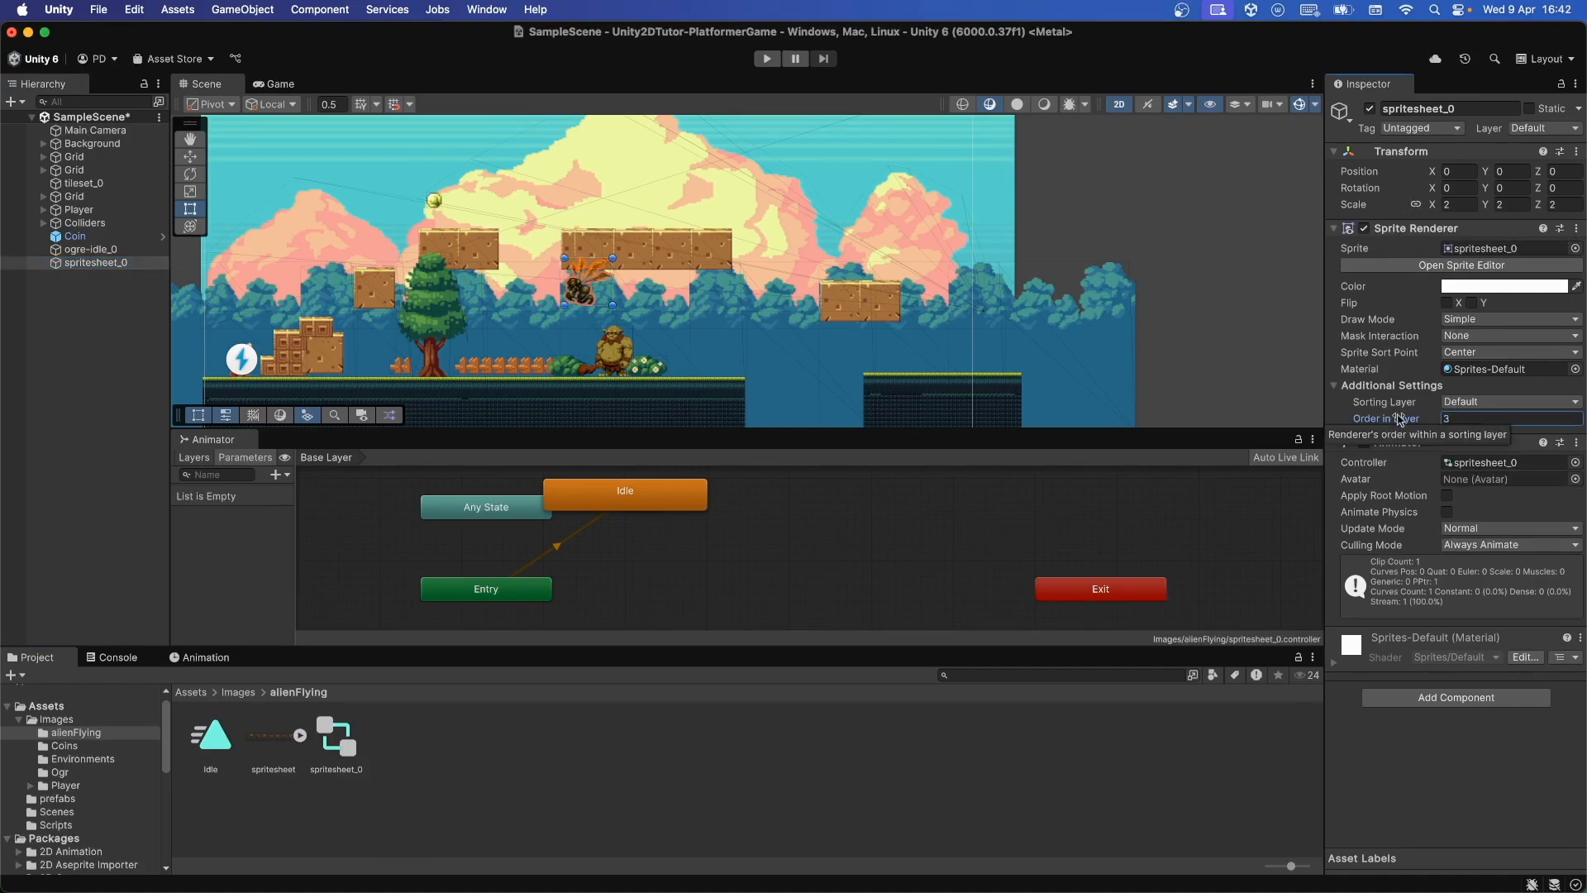
Step: Position the new alien object in the sky above the wide floating platform with the Move tool
left_click(83, 472)
left_click(116, 262)
key("w")
left_click_drag(600, 274, 641, 161)
Step: Play-test the level in a maximized Game view, jumping the player up the crates and platforms toward the flying alien
key("super+p")
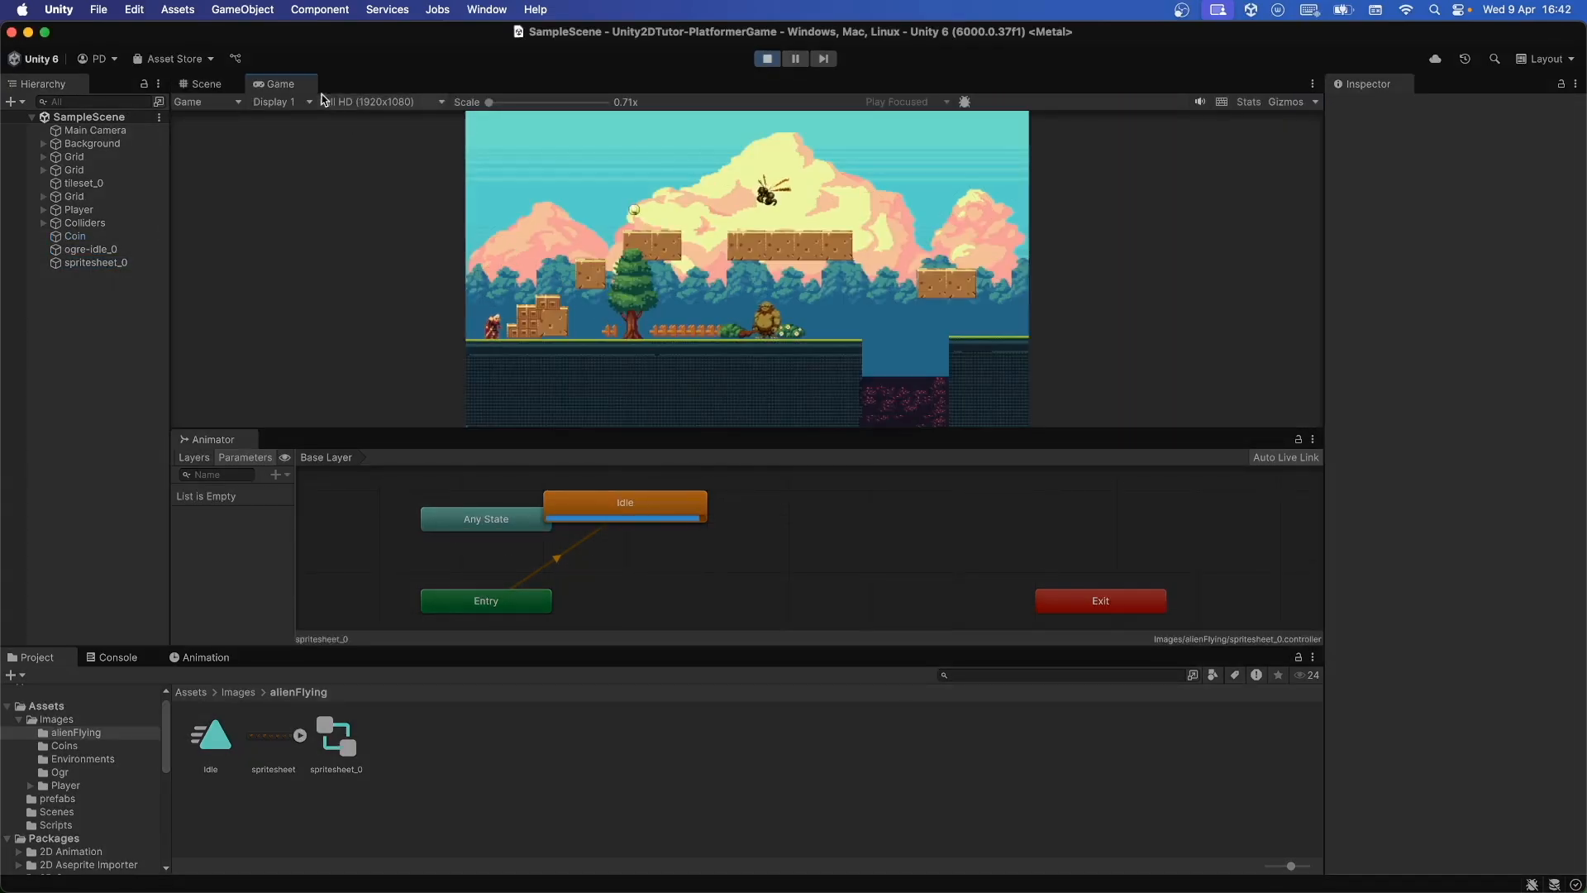
double_click(303, 87)
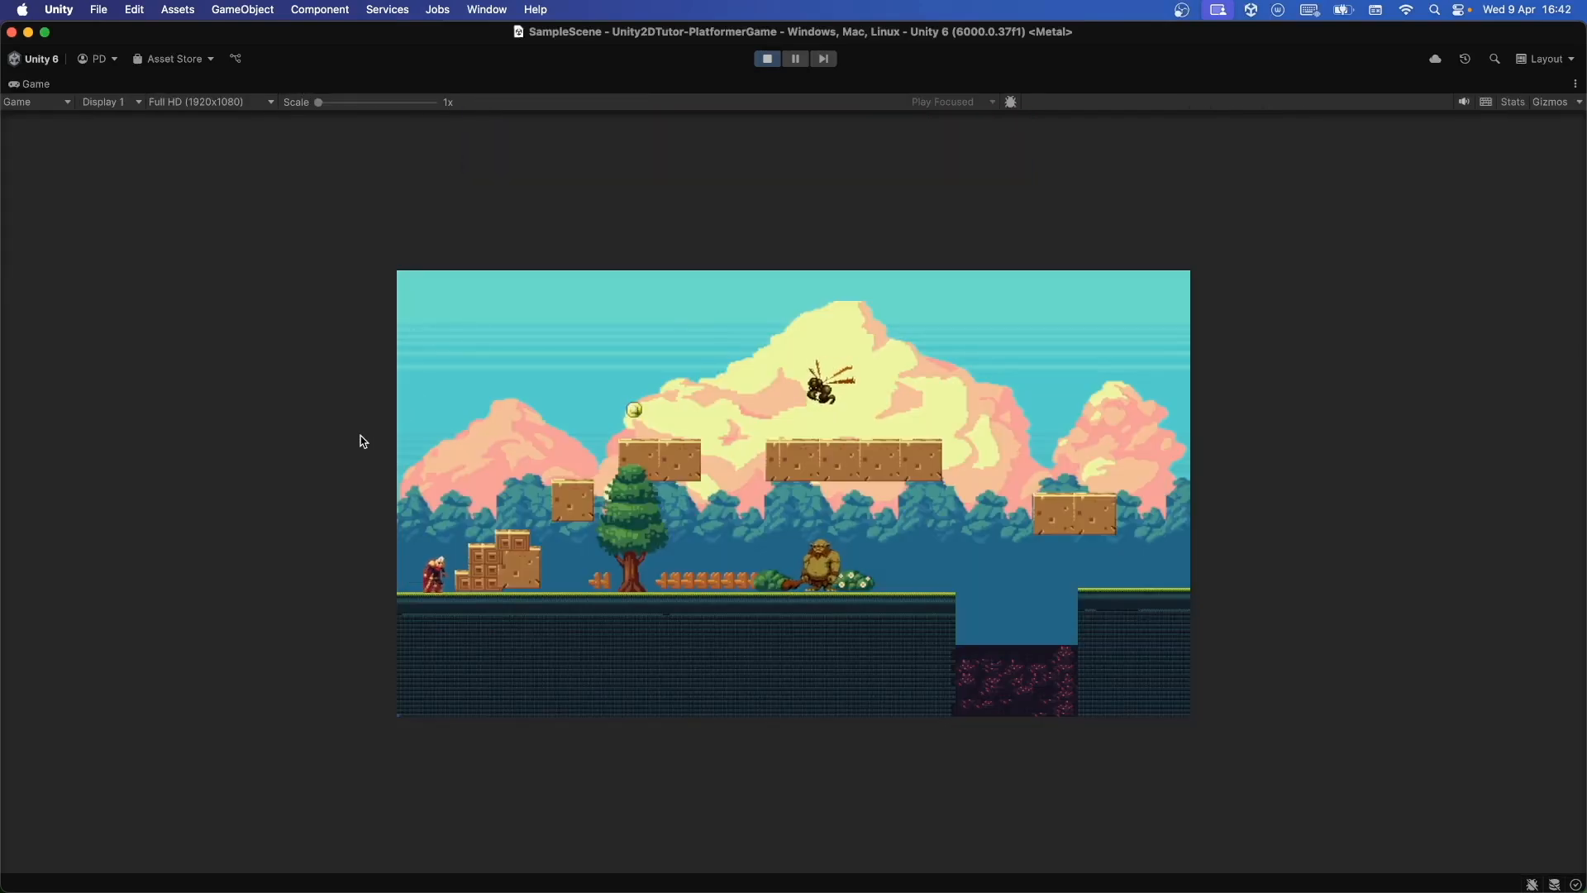
key("space")
key("Right")
key("space")
key("Right")
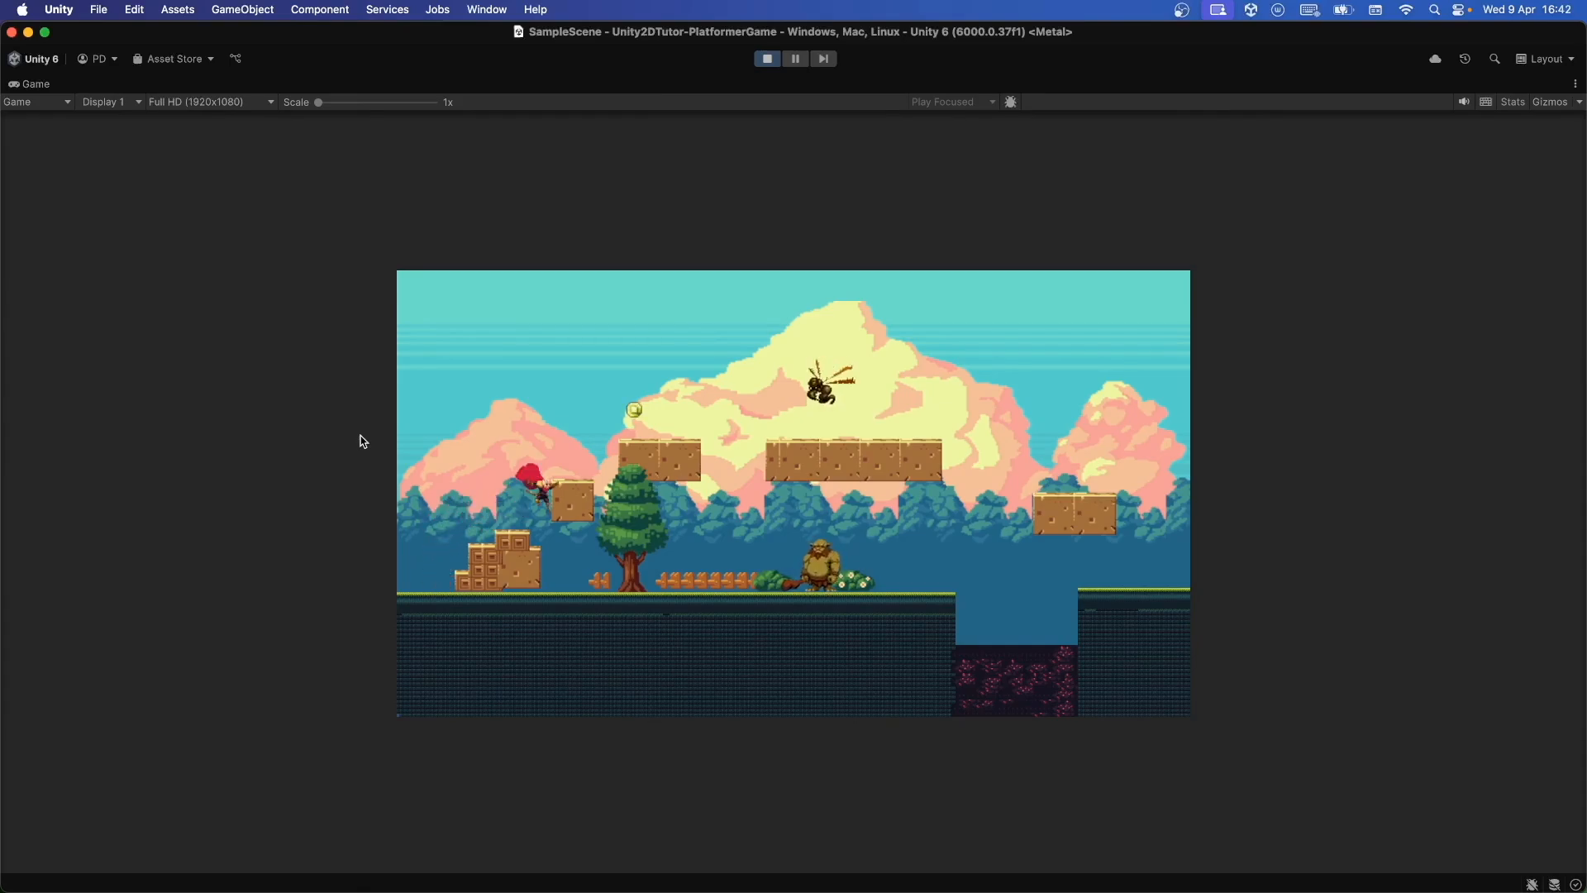
key("Left")
key("space")
key("Right")
key("Left")
key("space")
key("Right")
key("Left")
key("space")
key("Right")
key("Left")
key("space")
key("Right")
key("Left")
key("space")
key("Right")
key("space")
key("Right")
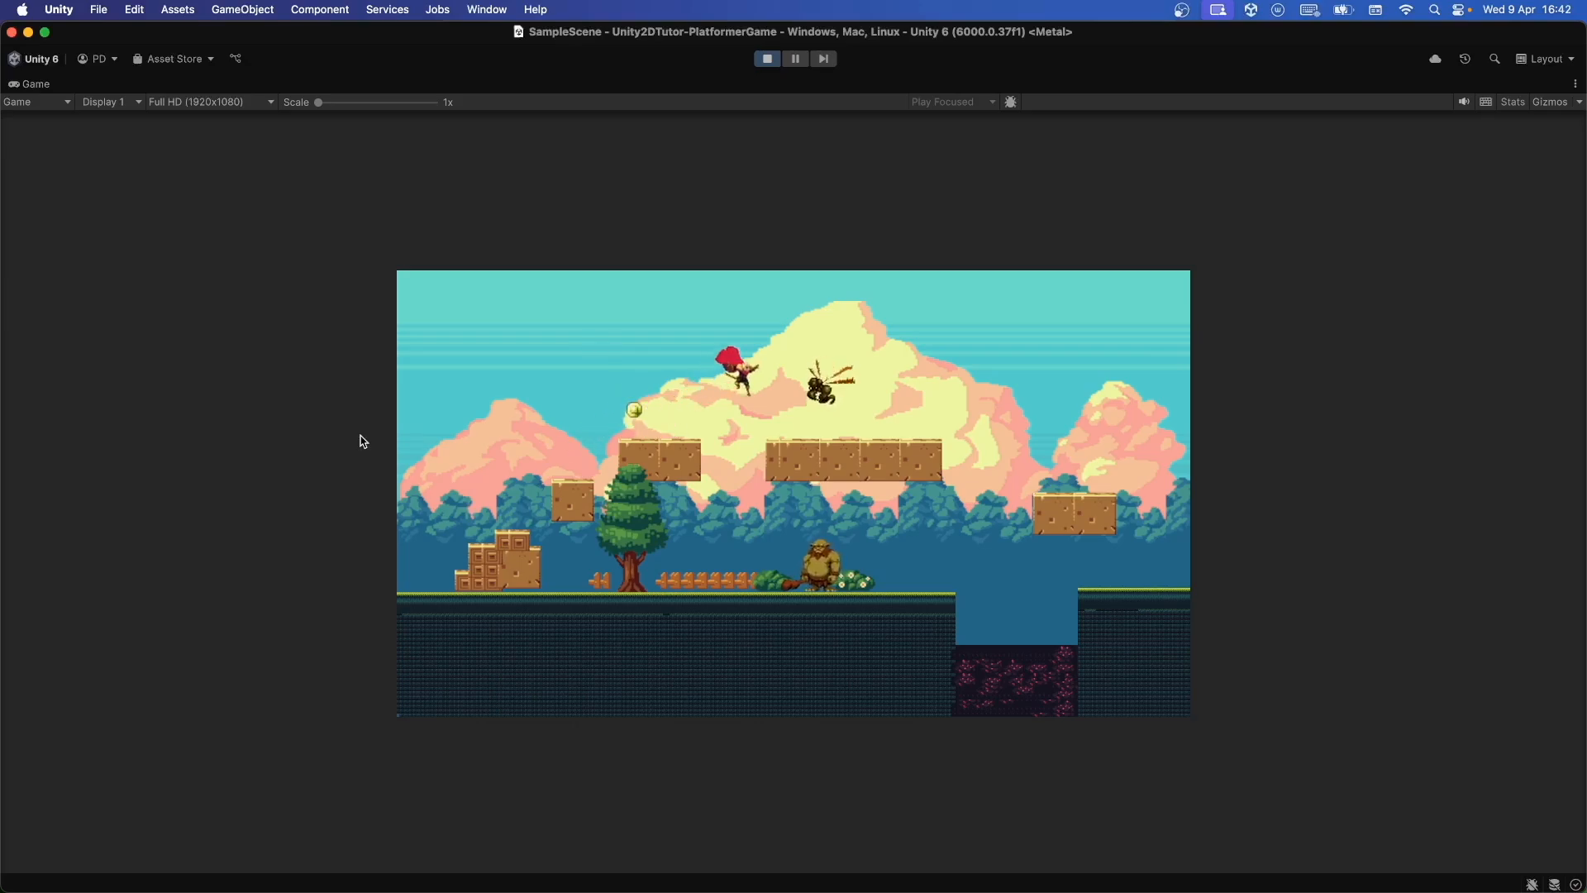
Step: Test the player's movement around the ogre on the ground by walking back and forth and jumping past it
key("Left")
key("Right")
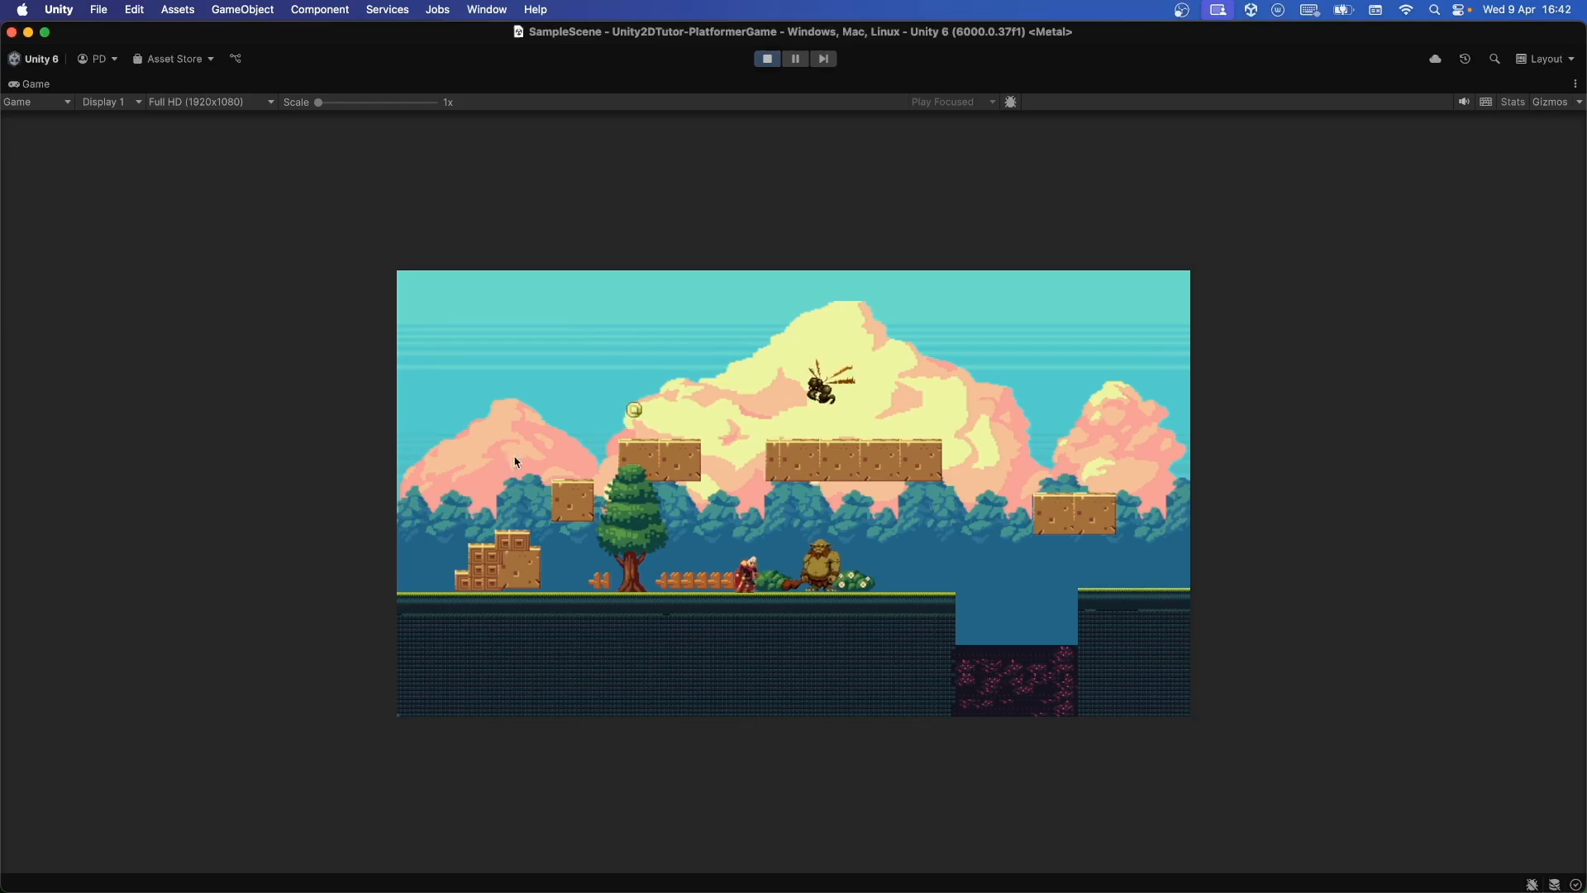
key("Left")
key("Right")
key("space")
key("Right")
left_click(983, 575)
key("Left")
key("Right")
left_click(983, 575)
key("Left")
key("space")
key("Right")
key("space")
key("Left")
key("Right")
key("Left")
key("Right")
key("space")
key("Left")
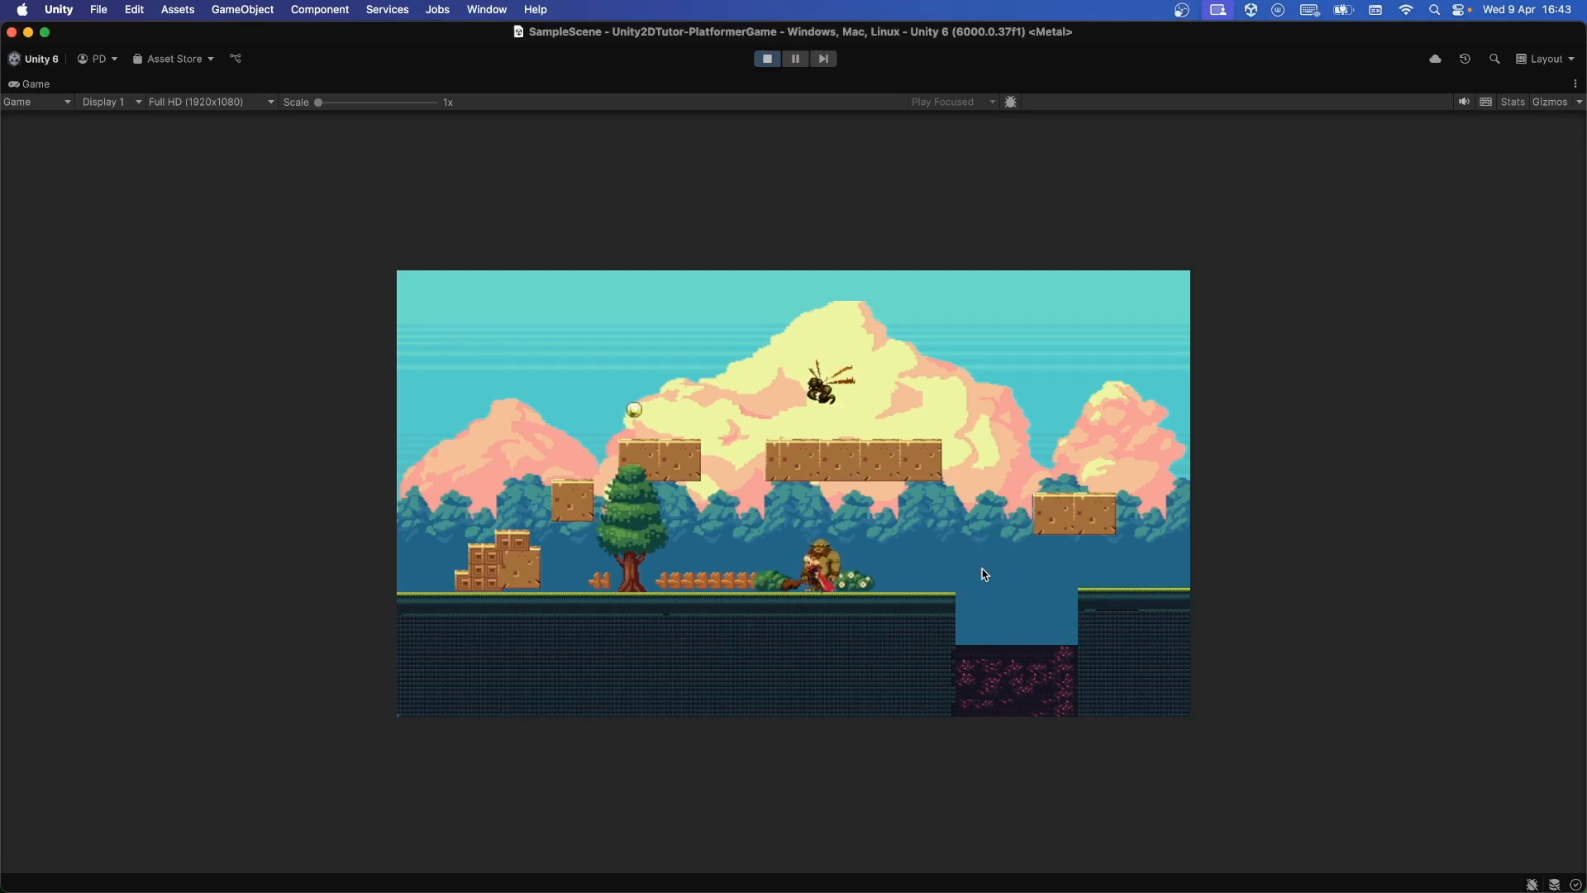